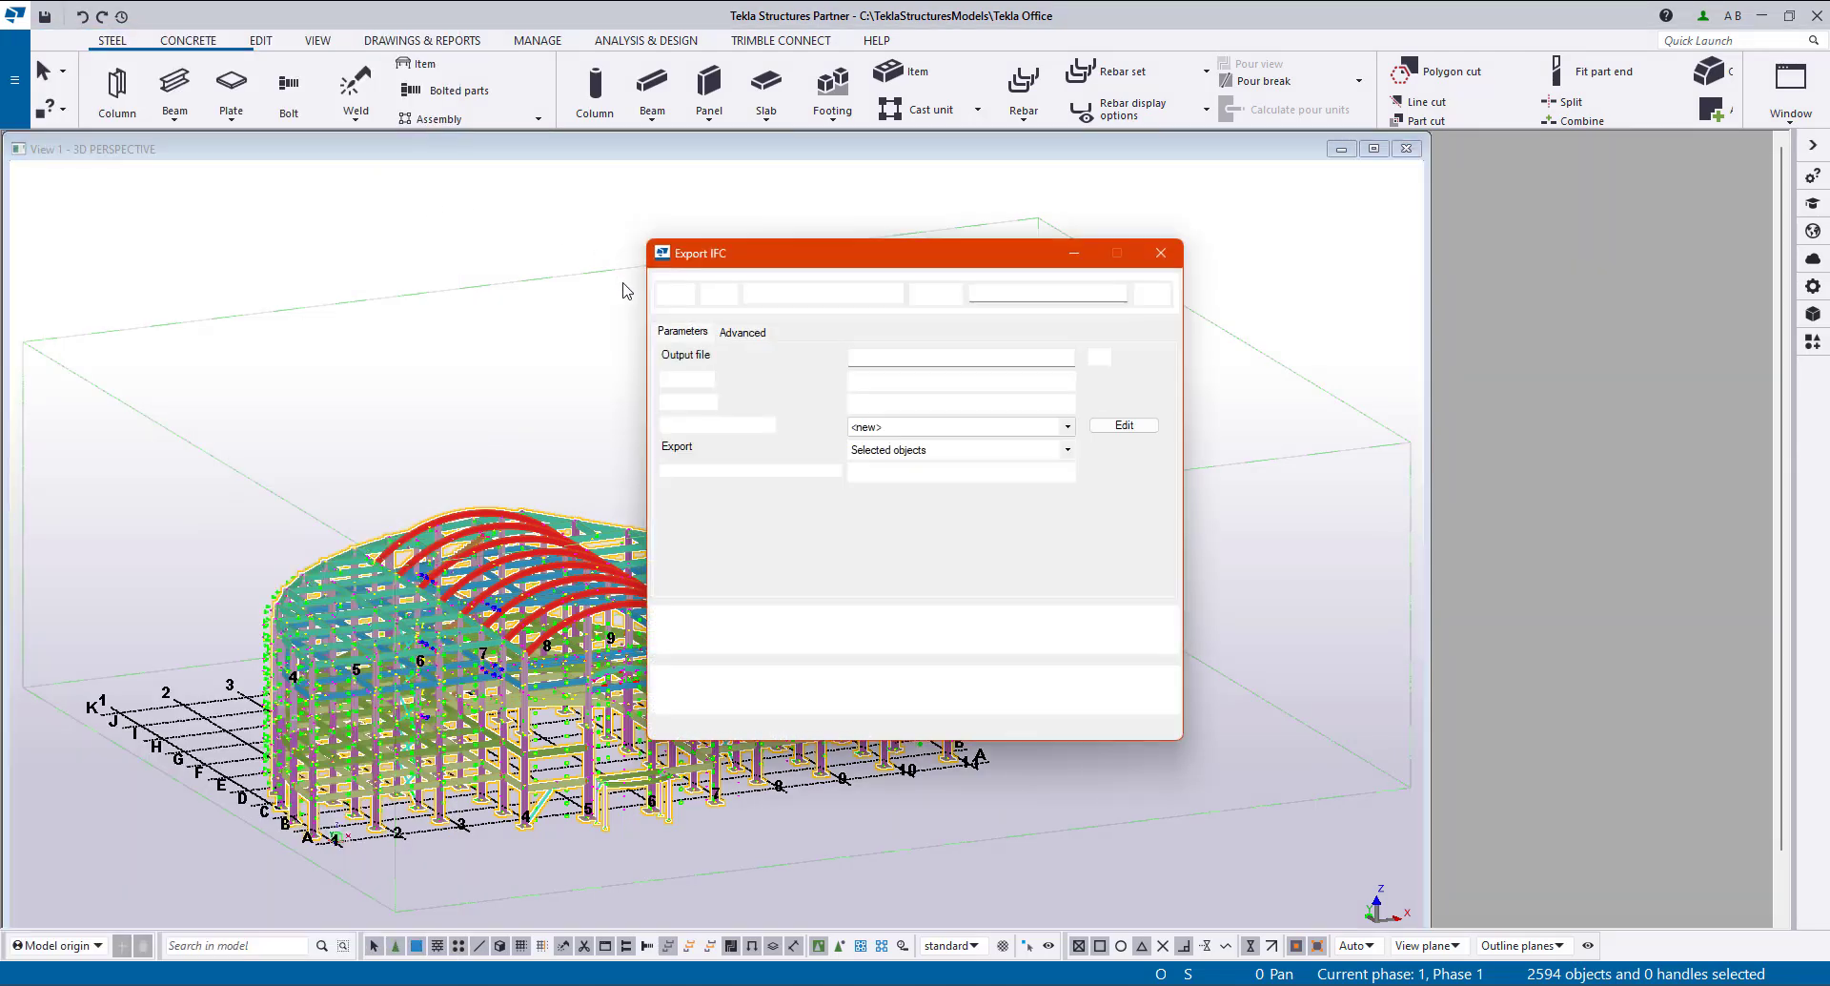
Show the advanced settings of the IFC export
left_click(743, 331)
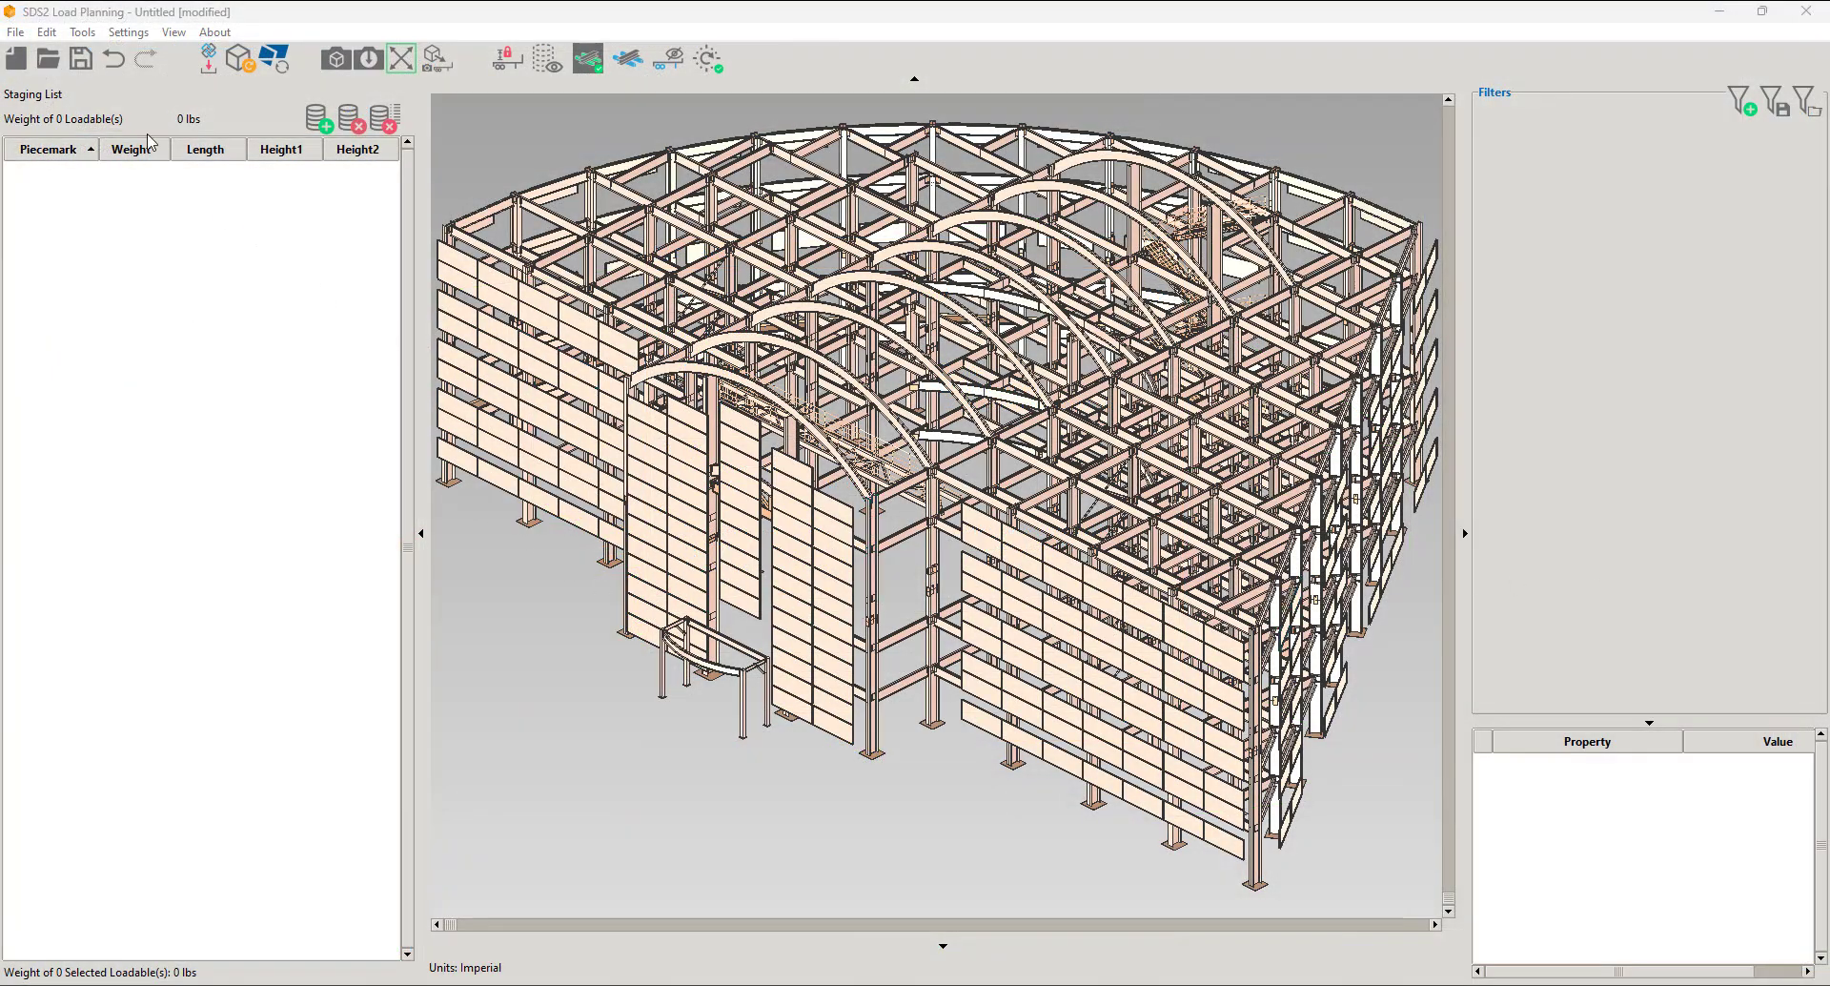
left_click(15, 31)
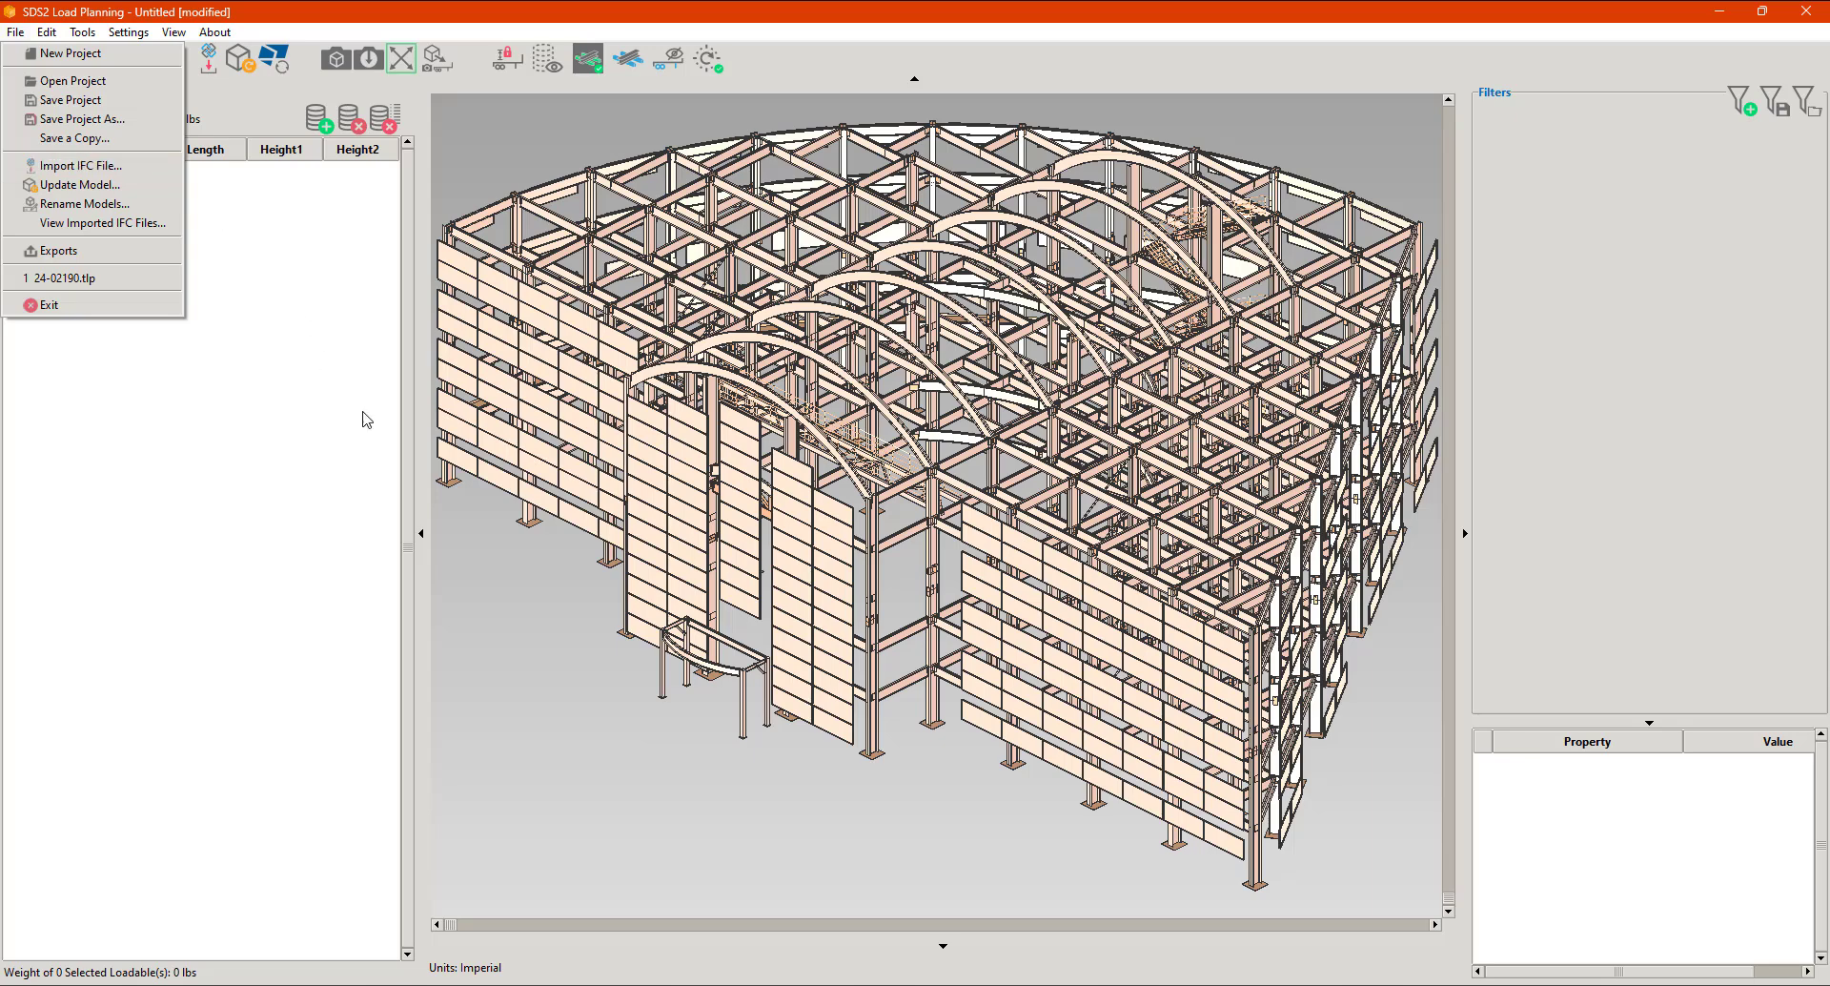
left_click(495, 548)
Select 24 roof beams in the bays beside the curved arches and add them to the staging list
scroll(573, 139, "up", 3)
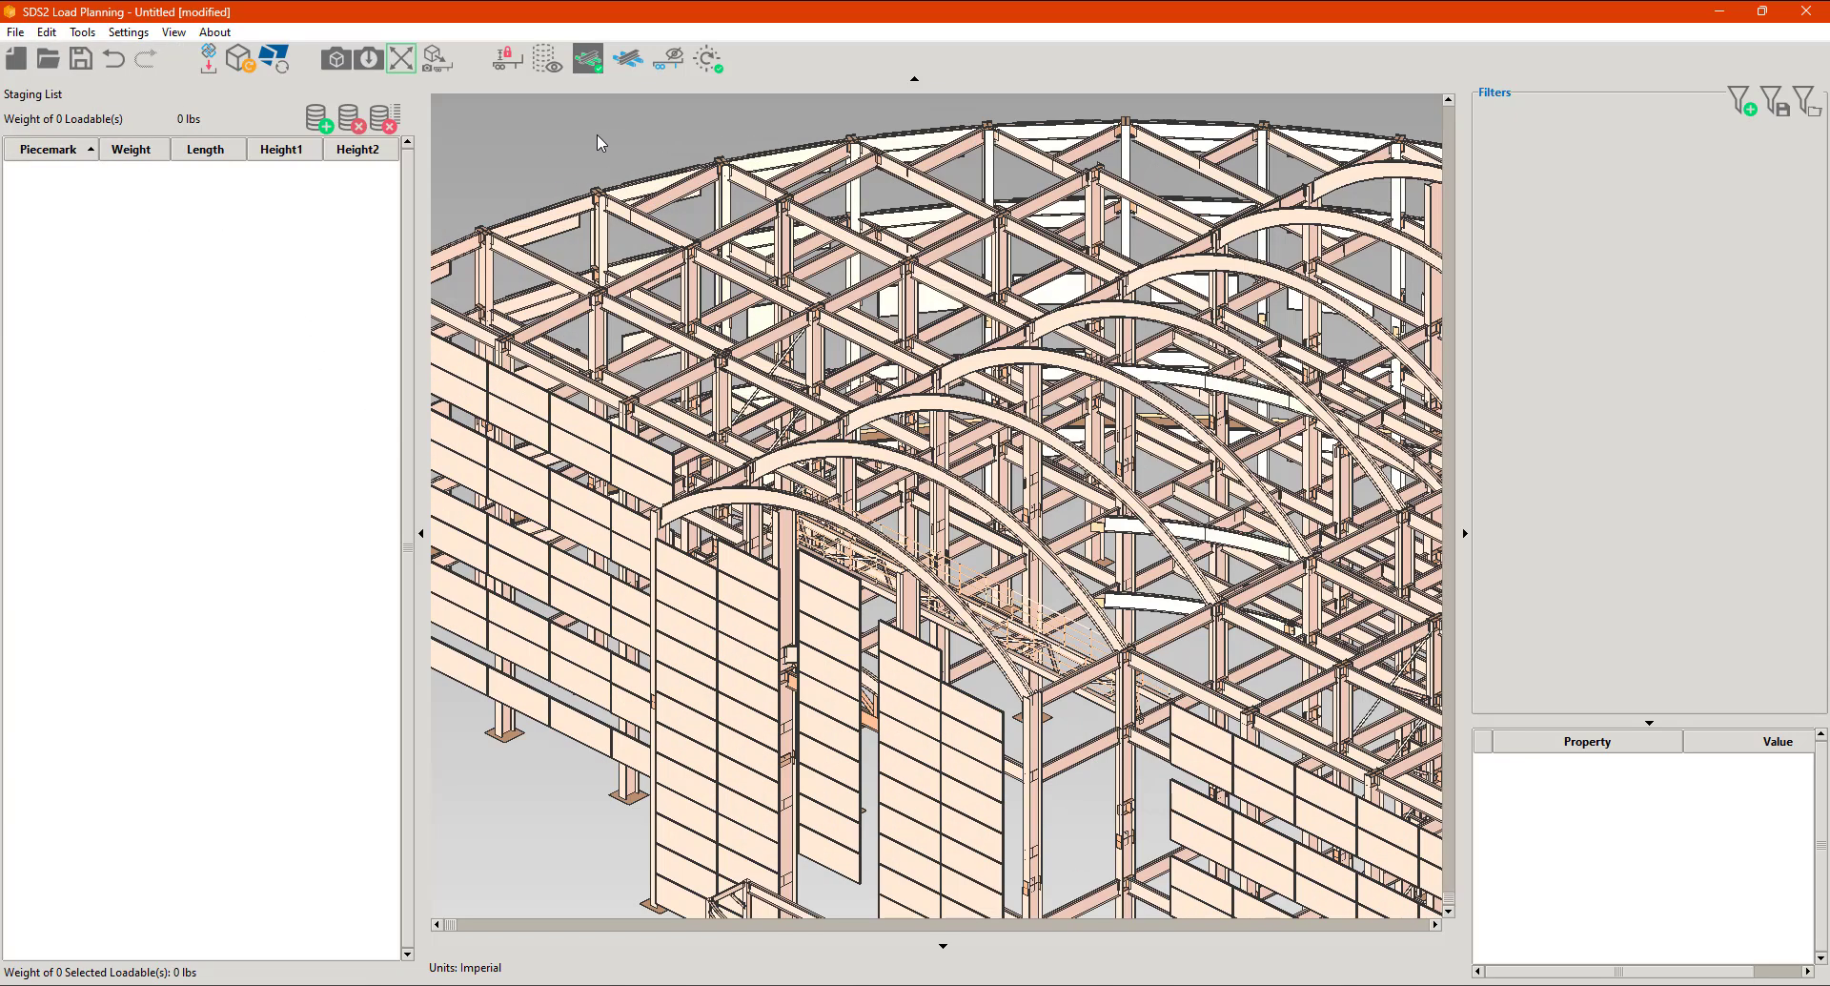
left_click(557, 316)
left_click(567, 283)
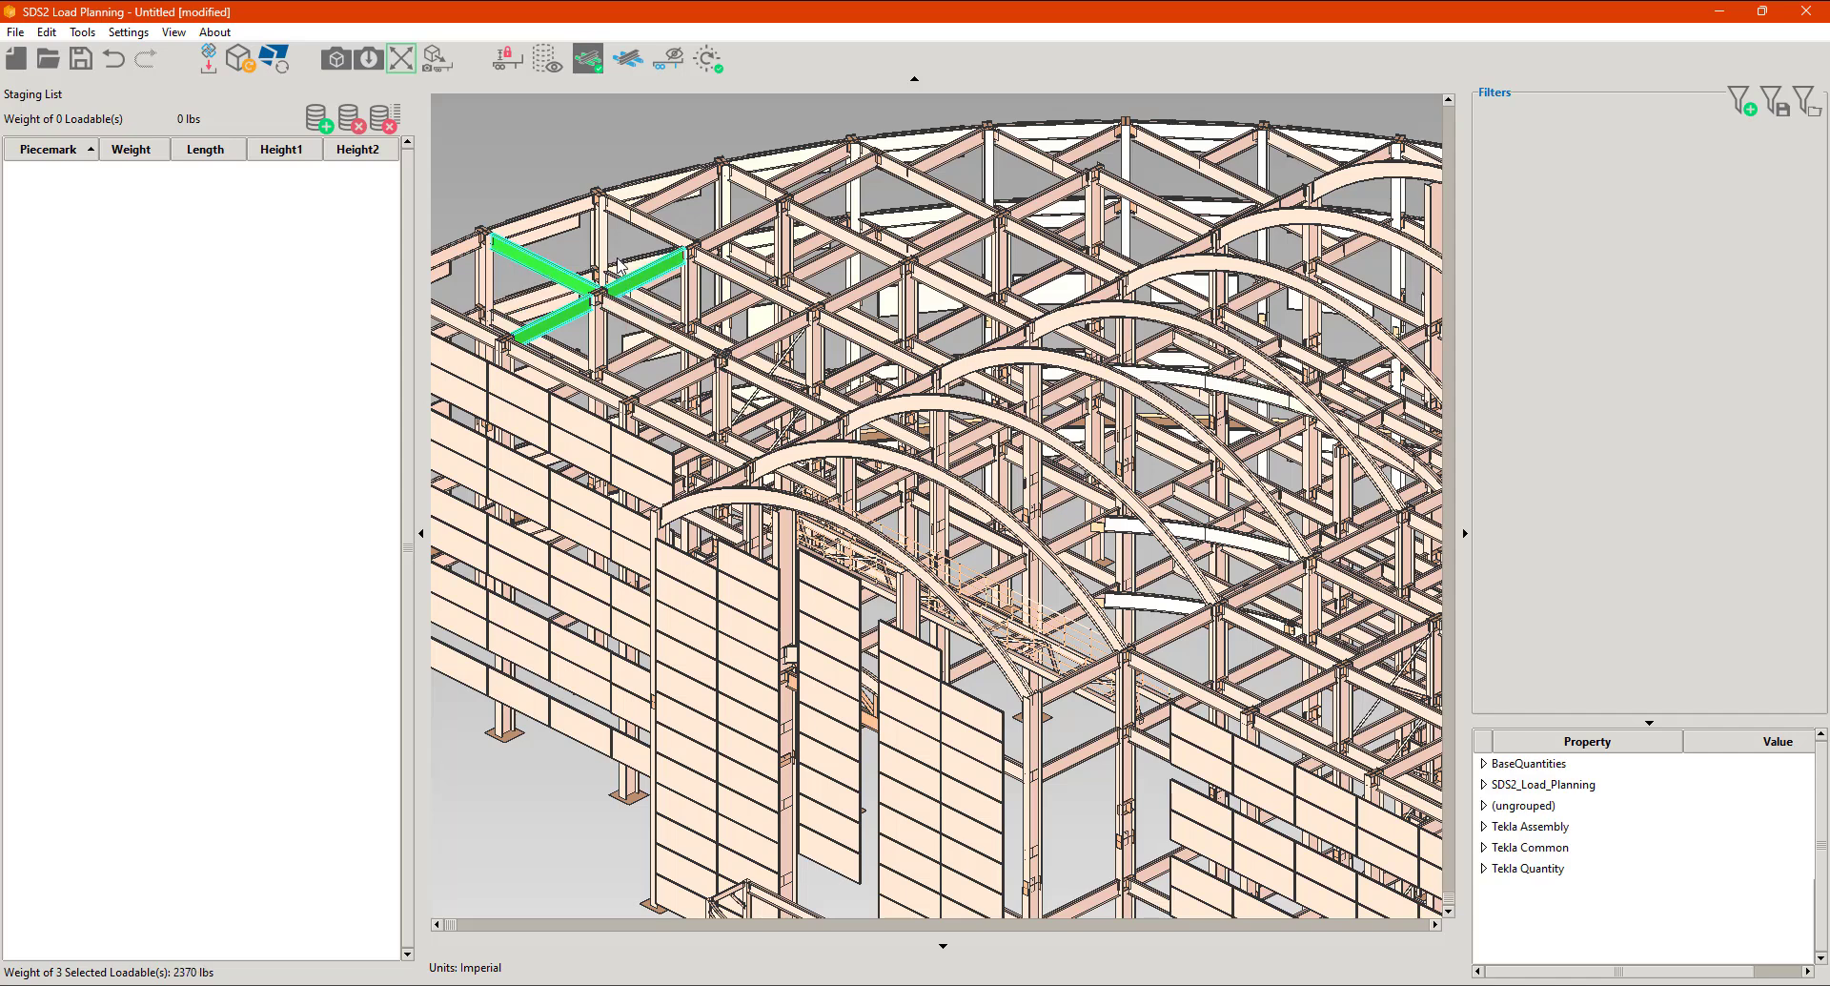
left_click(658, 225)
left_click(755, 184)
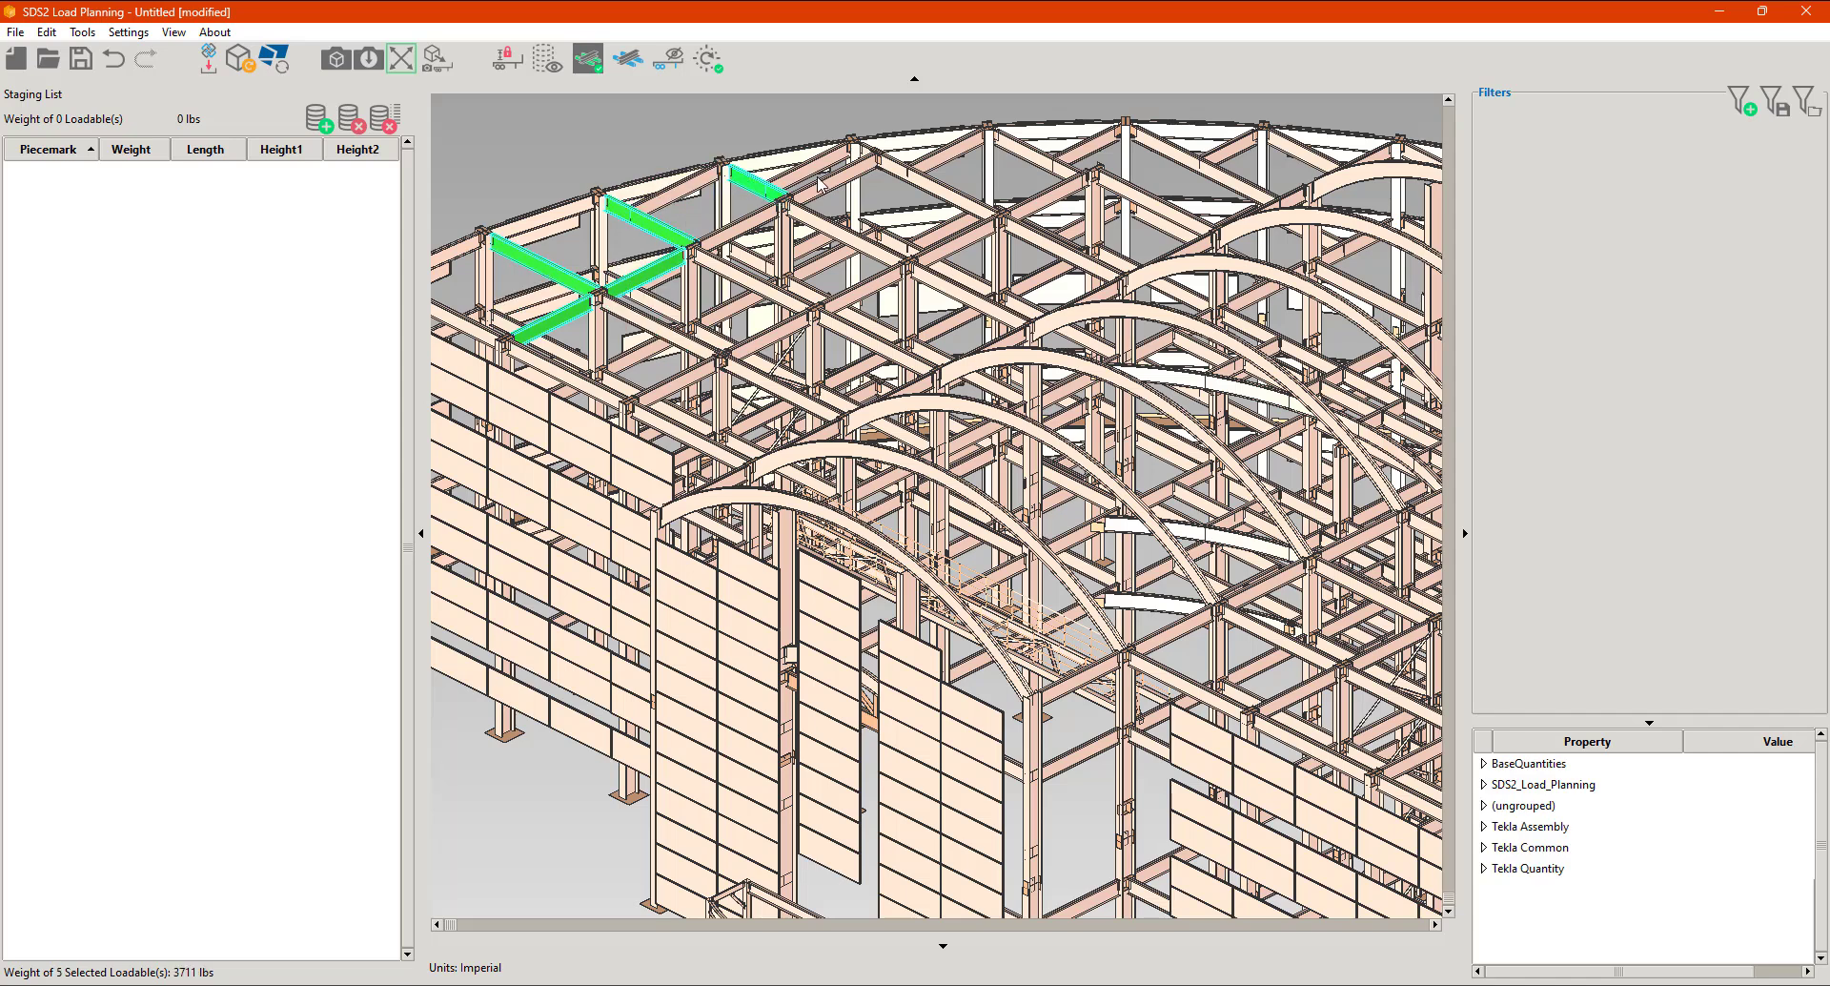
left_click(834, 179)
left_click(953, 190)
left_click(1028, 169)
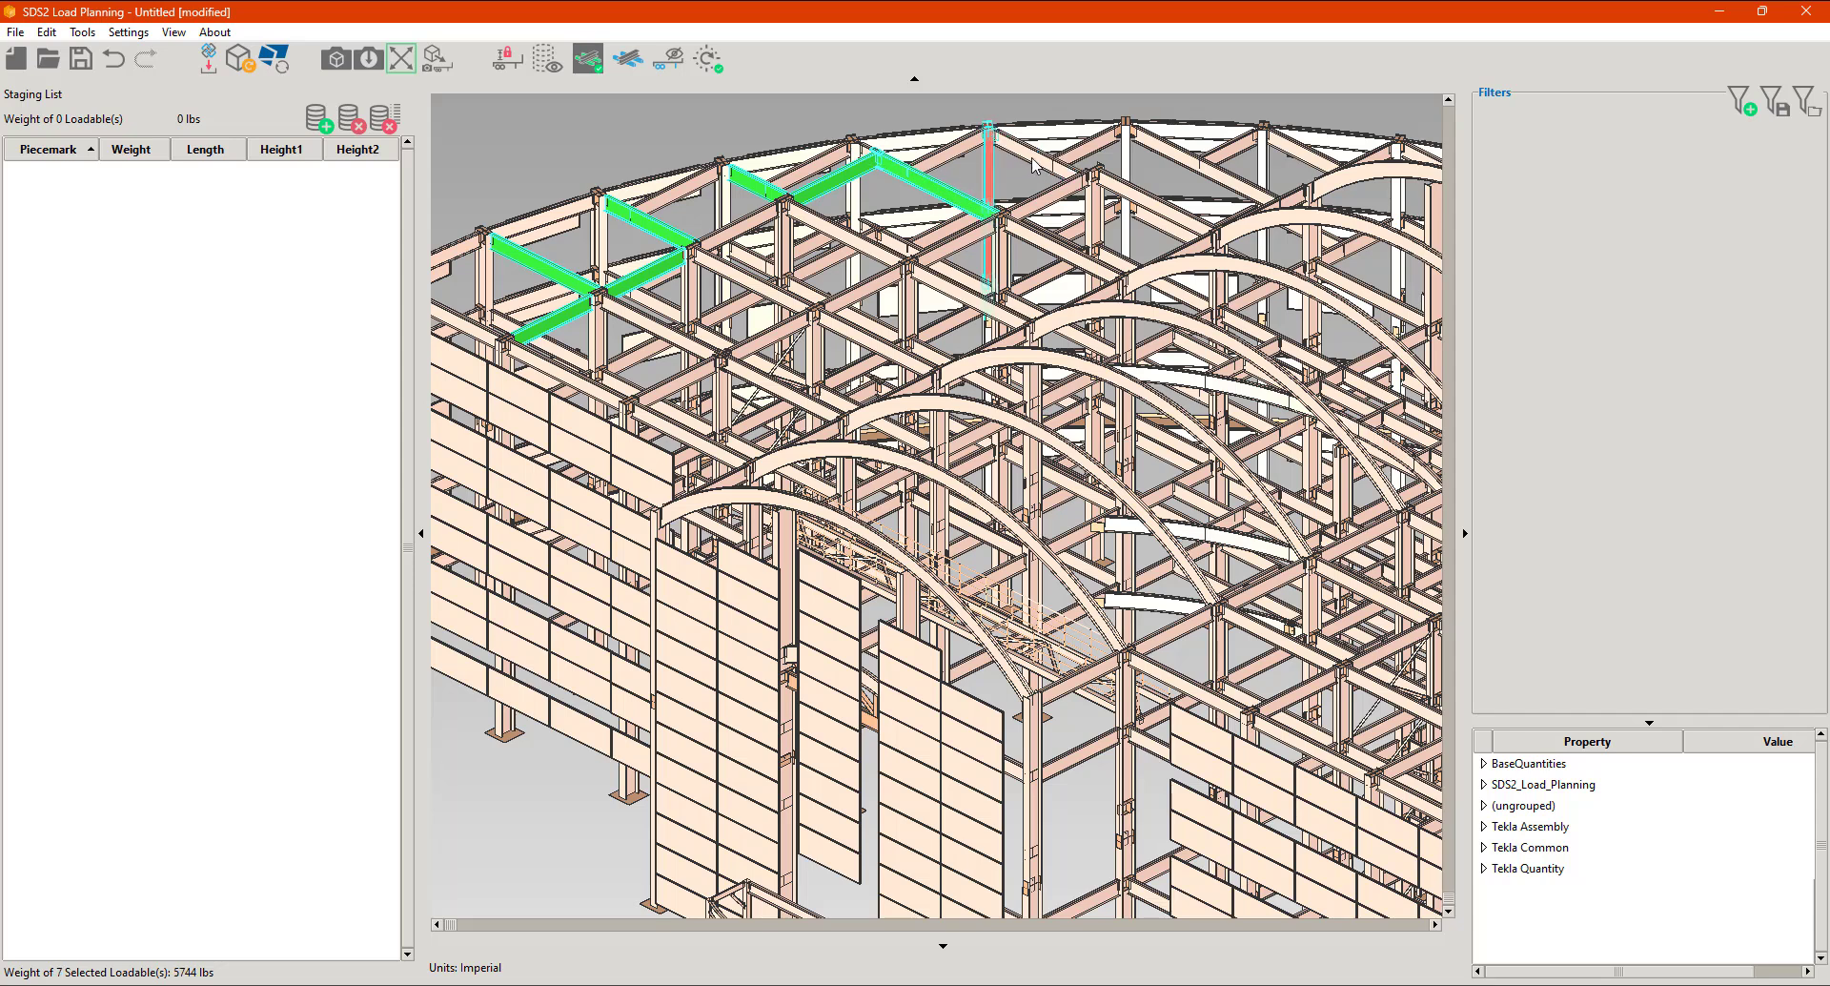
left_click(1039, 152)
left_click(1049, 196)
left_click(953, 236)
left_click(863, 289)
left_click(861, 246)
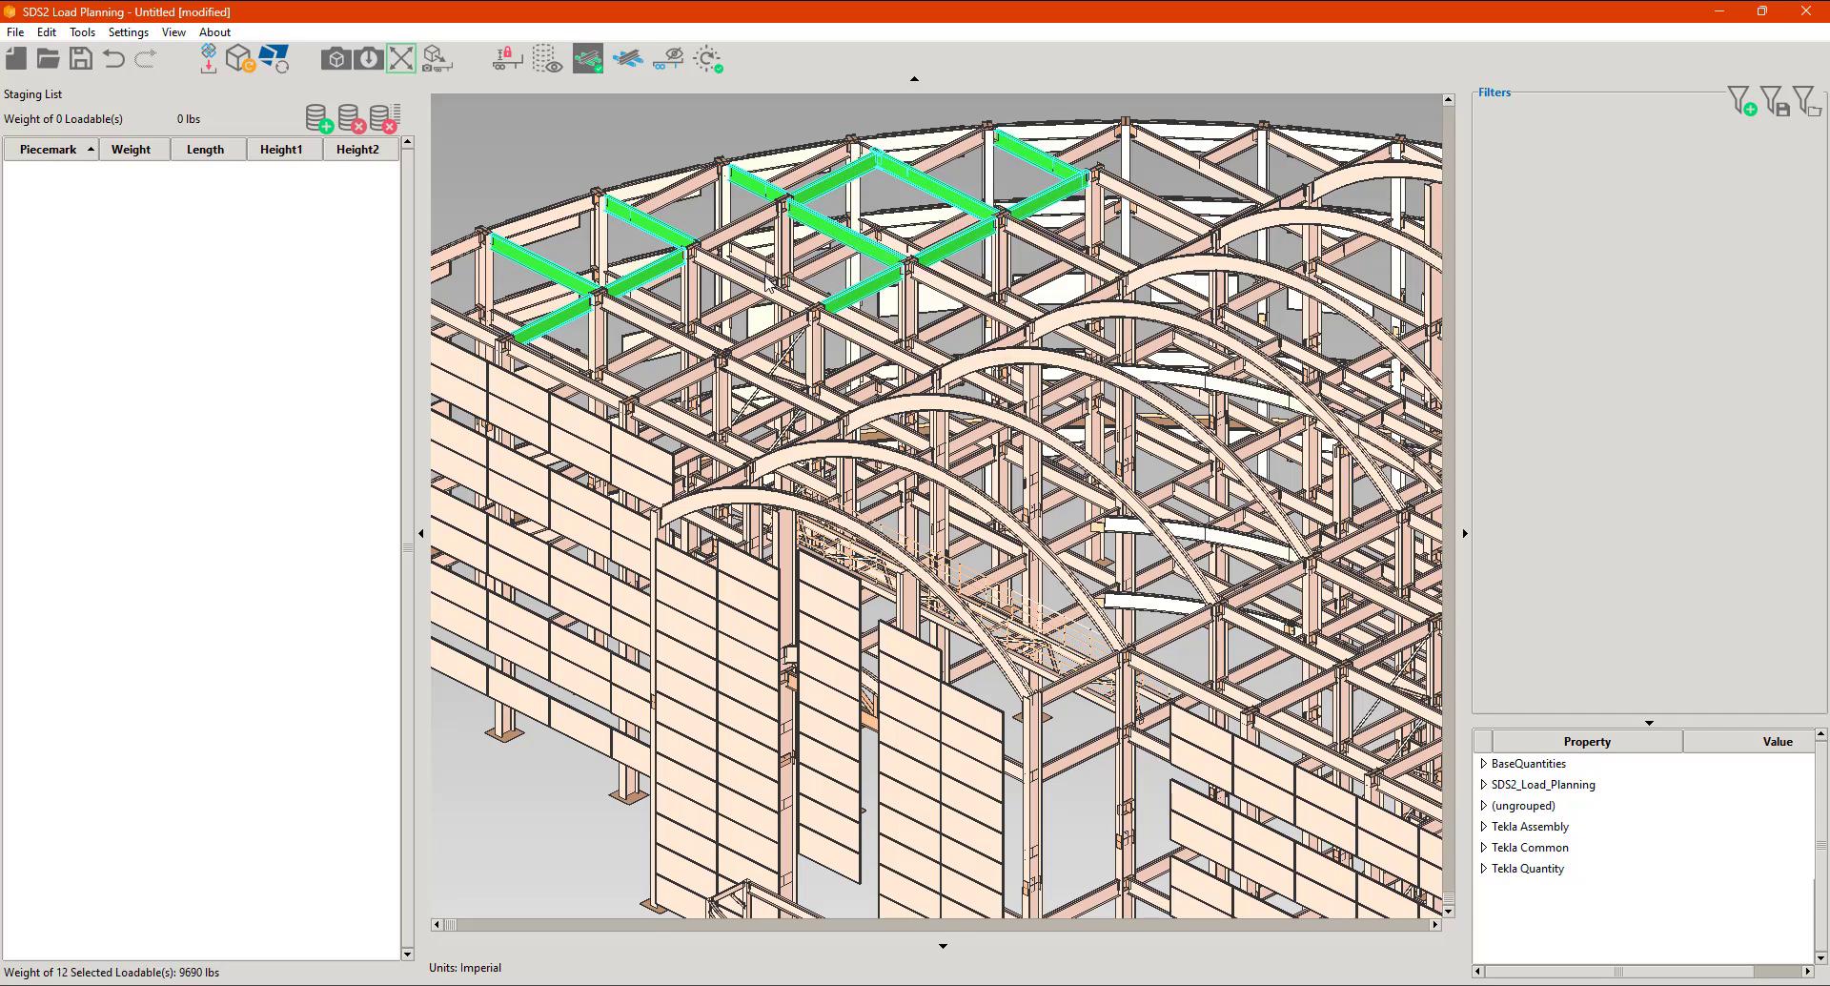
left_click(753, 280)
left_click(699, 348)
left_click(688, 380)
left_click(768, 339)
left_click(858, 343)
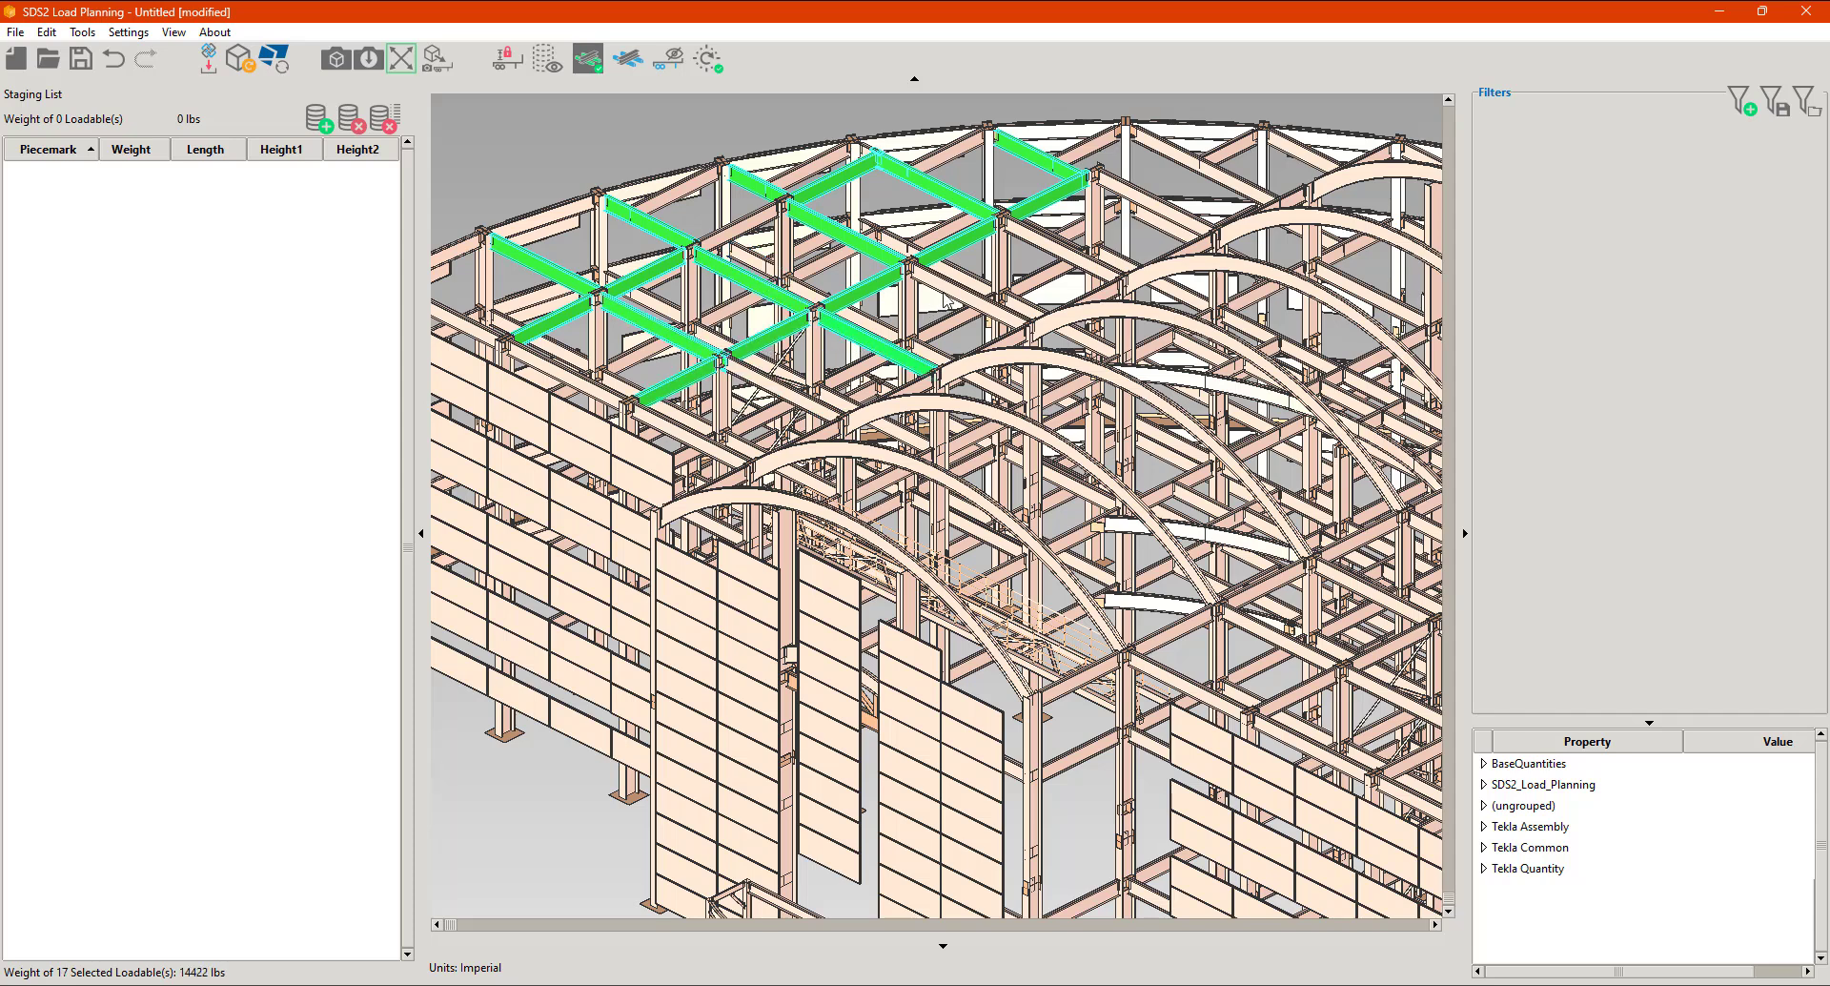
left_click(951, 298)
left_click(1072, 251)
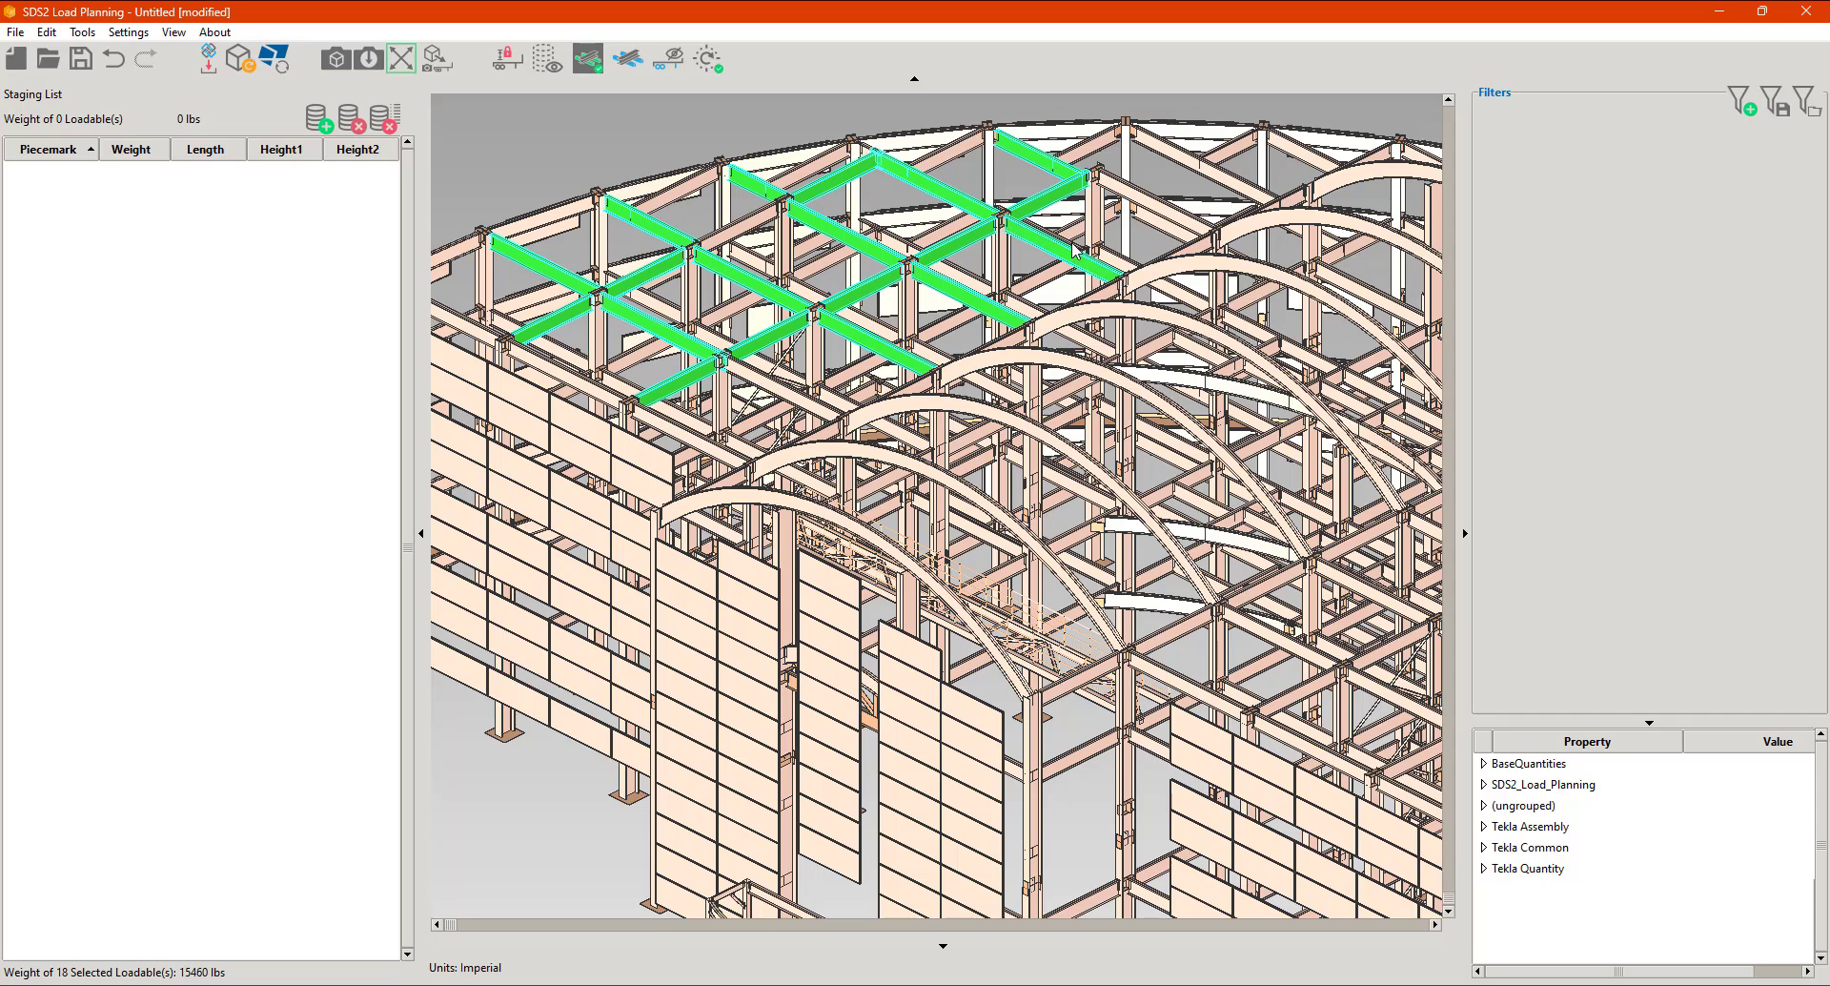
left_click(1153, 202)
left_click(795, 389)
left_click(689, 438)
left_click(587, 387)
left_click(475, 338)
left_click(317, 119)
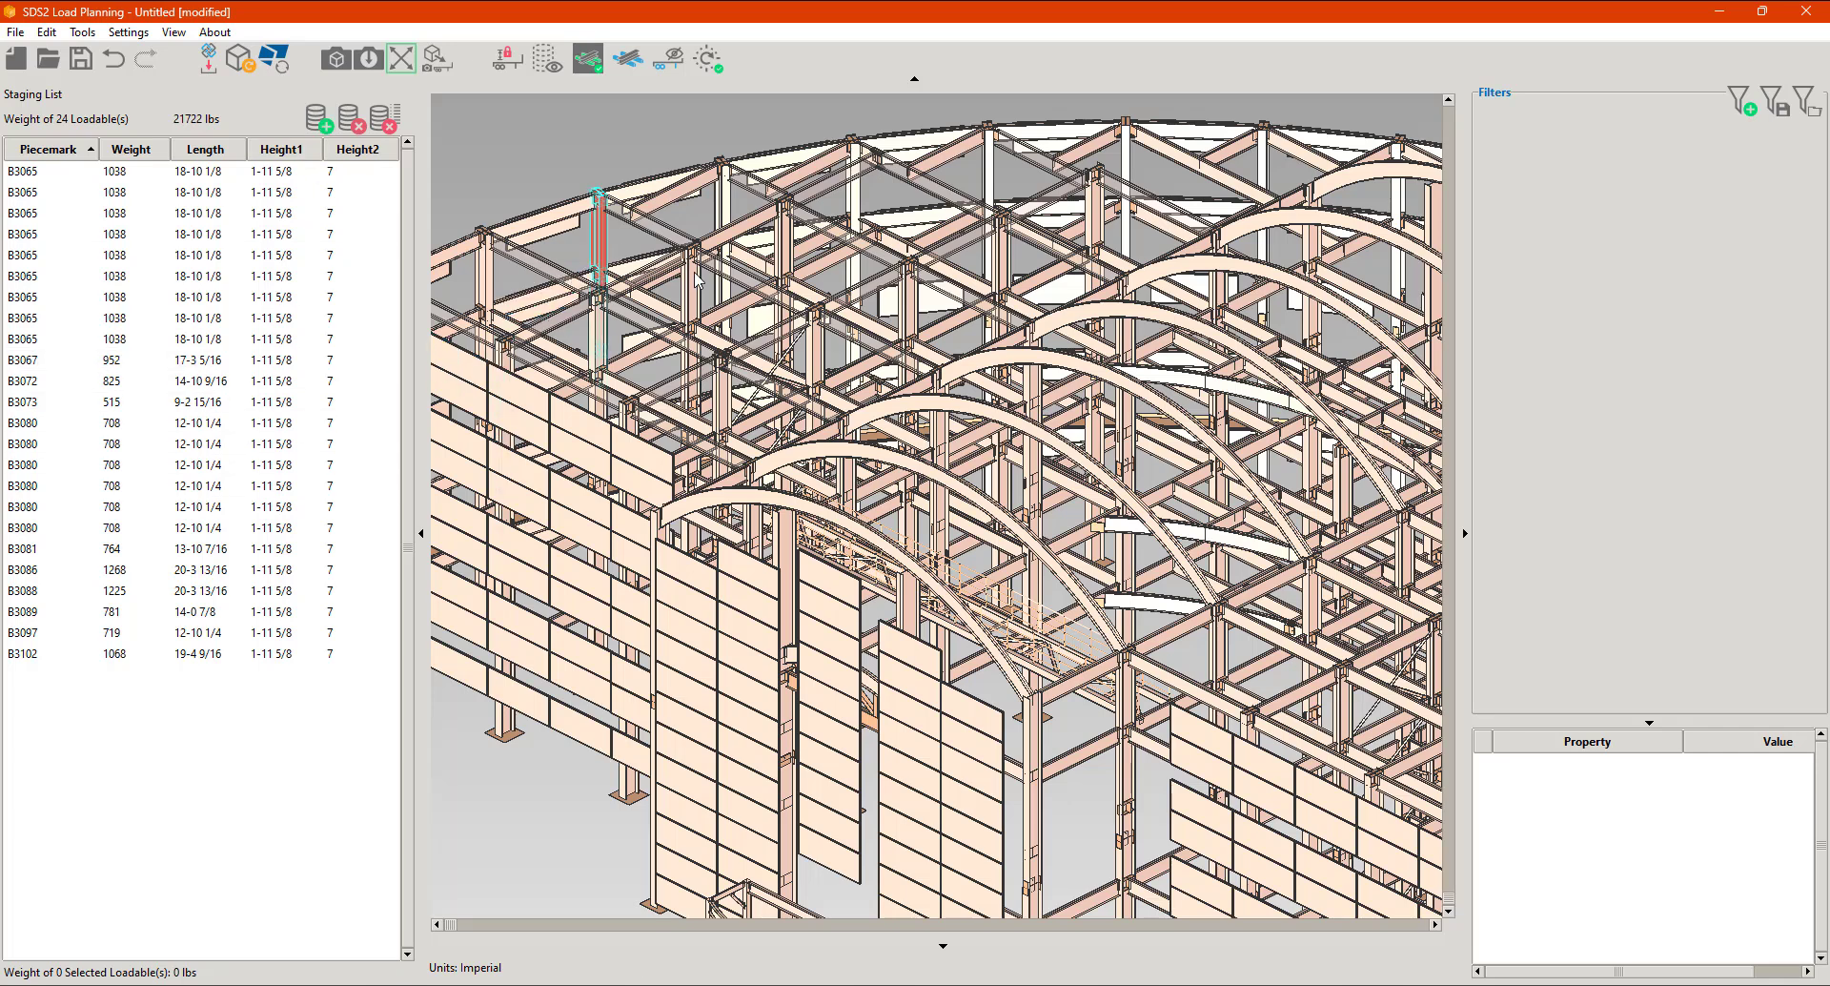
Add three more roof beams from the same bays near the building's curved edge to the staging list
left_click(835, 269)
left_click(739, 229)
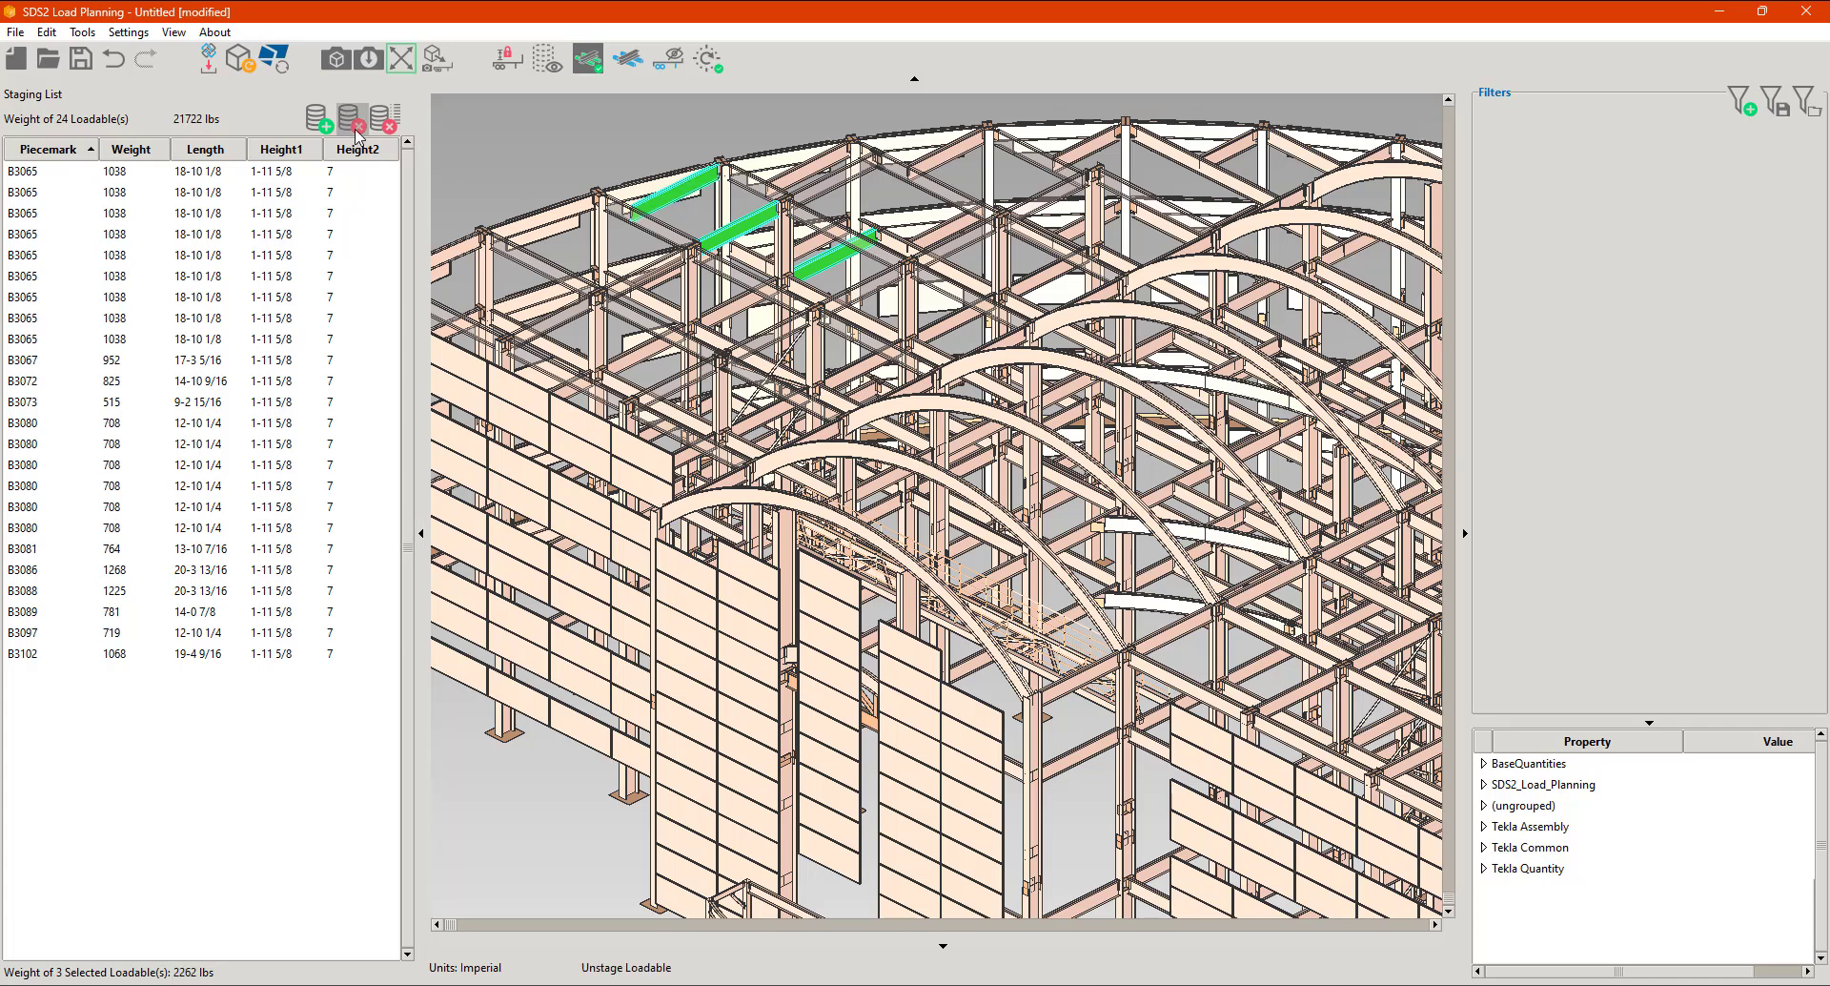
left_click(322, 124)
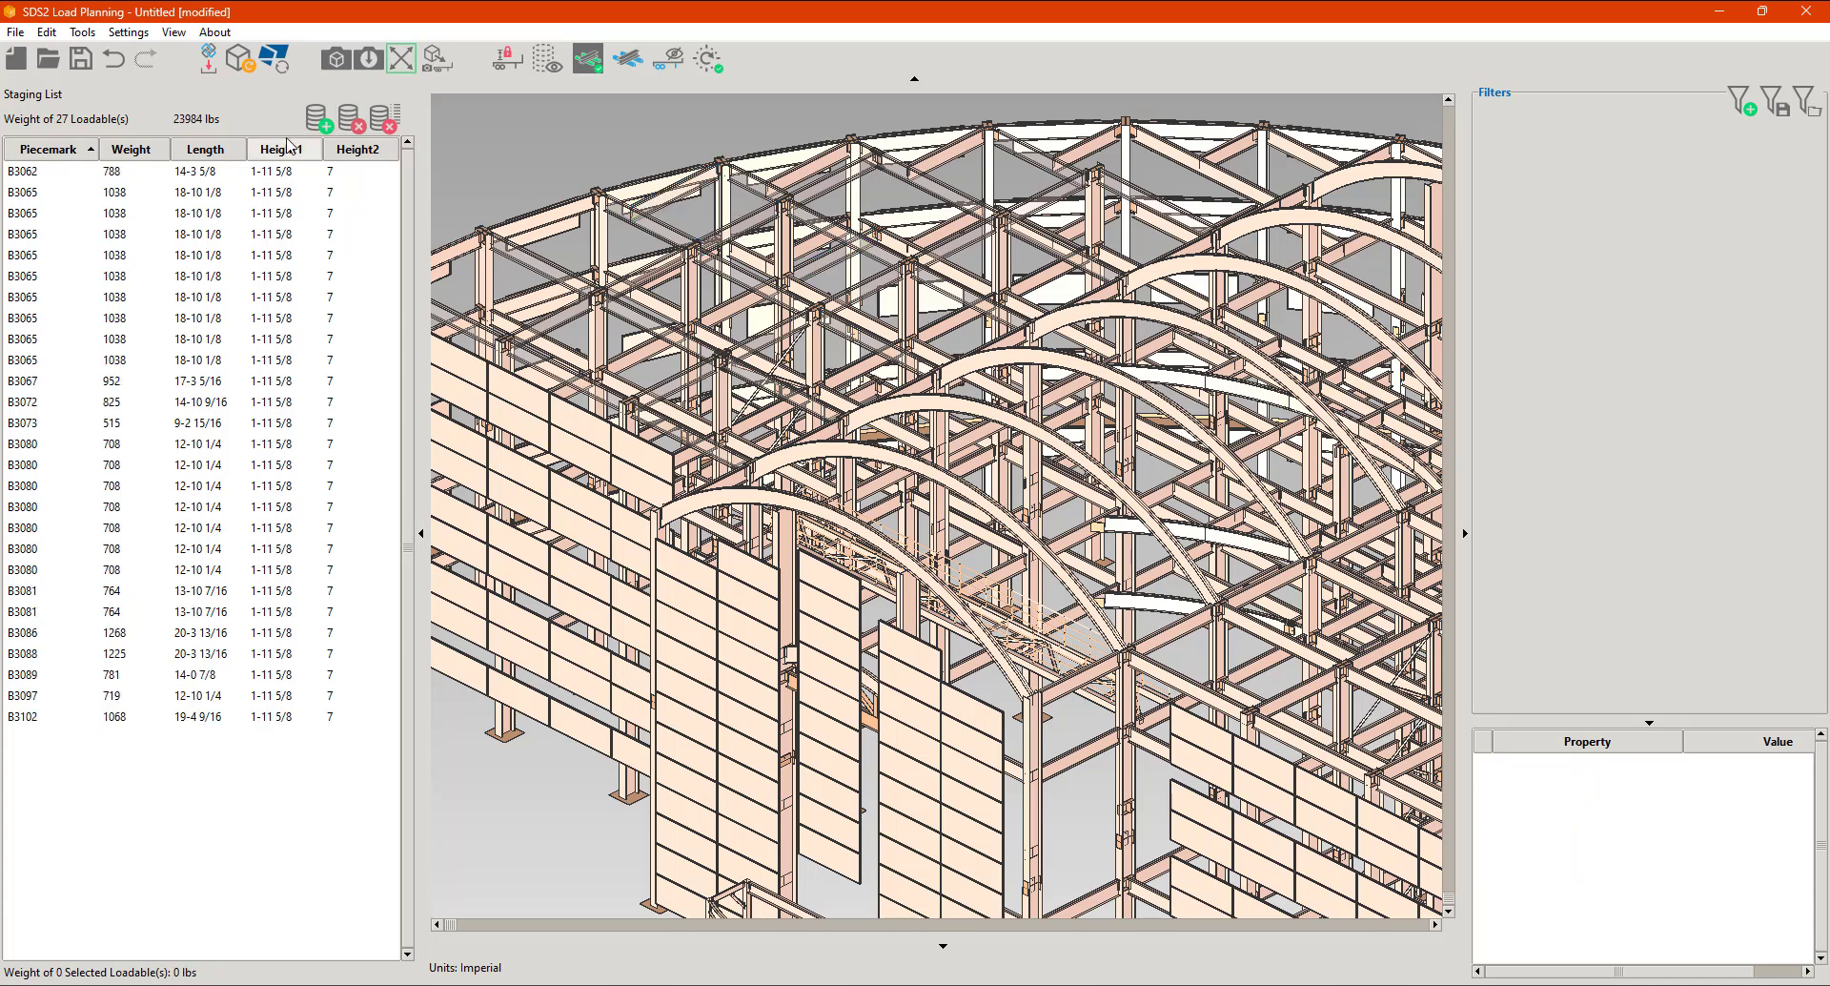
Switch from the staging view to the loading view
left_click(176, 33)
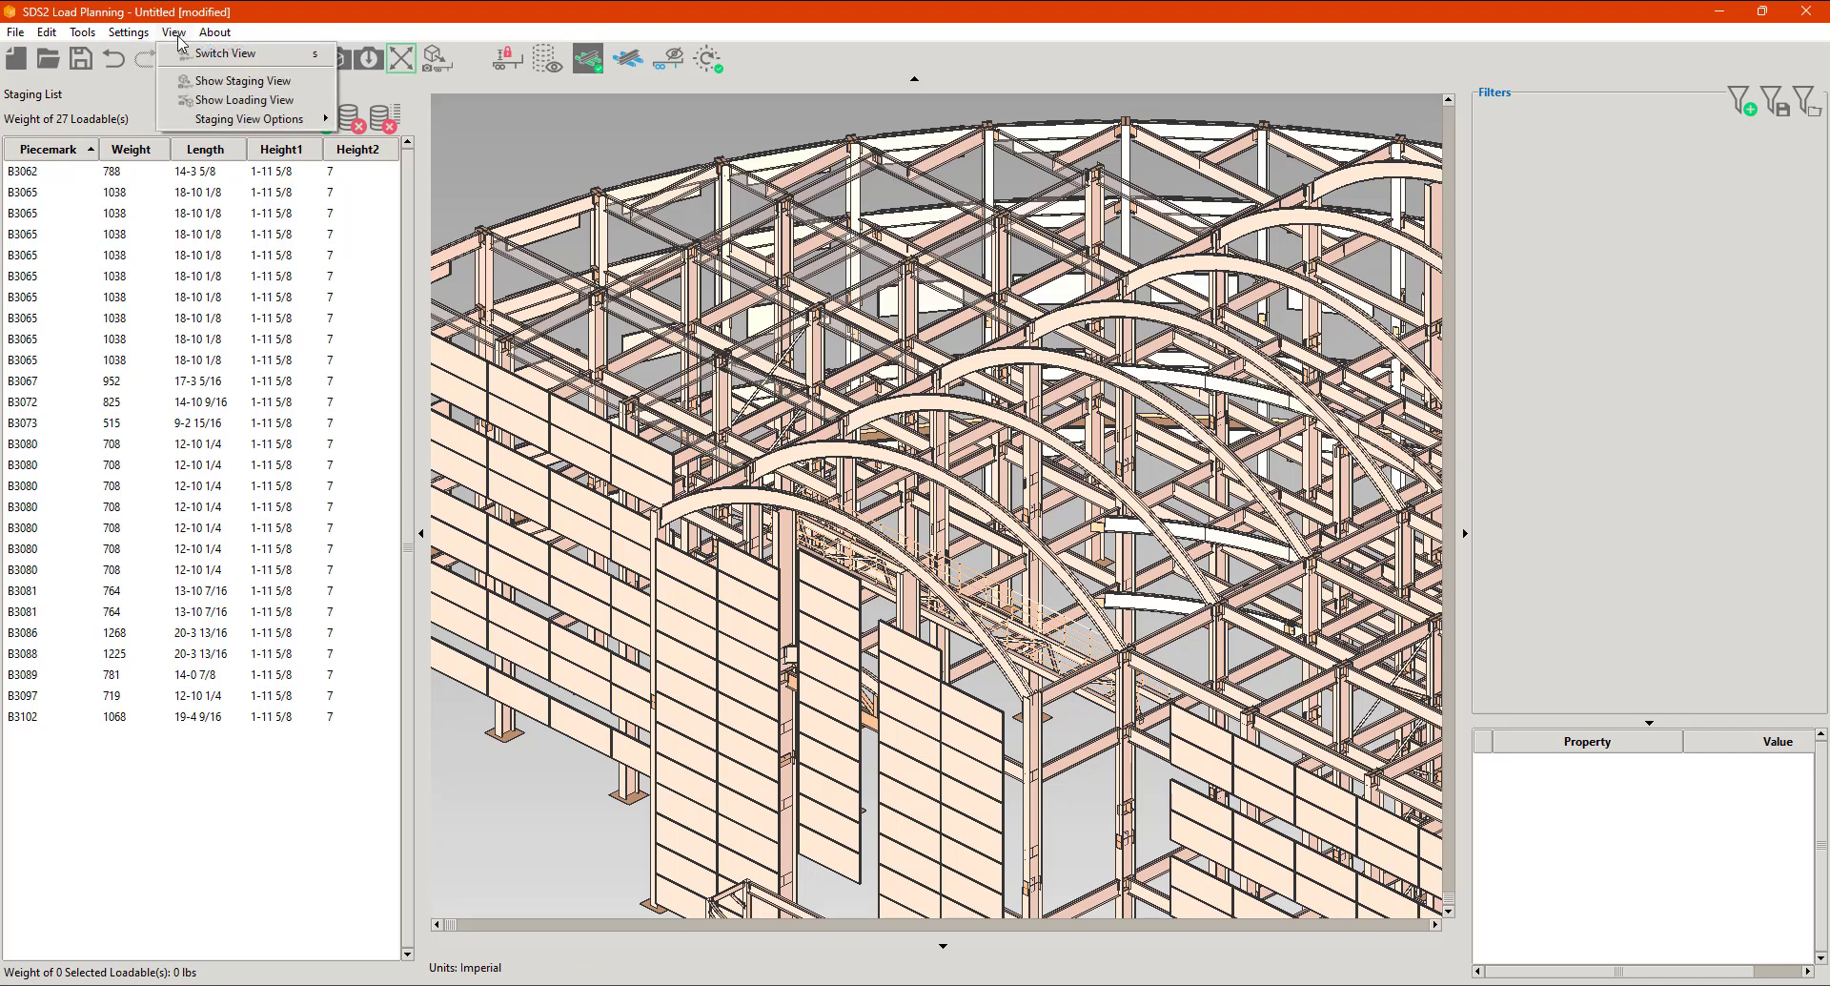
left_click(233, 100)
left_click(508, 59)
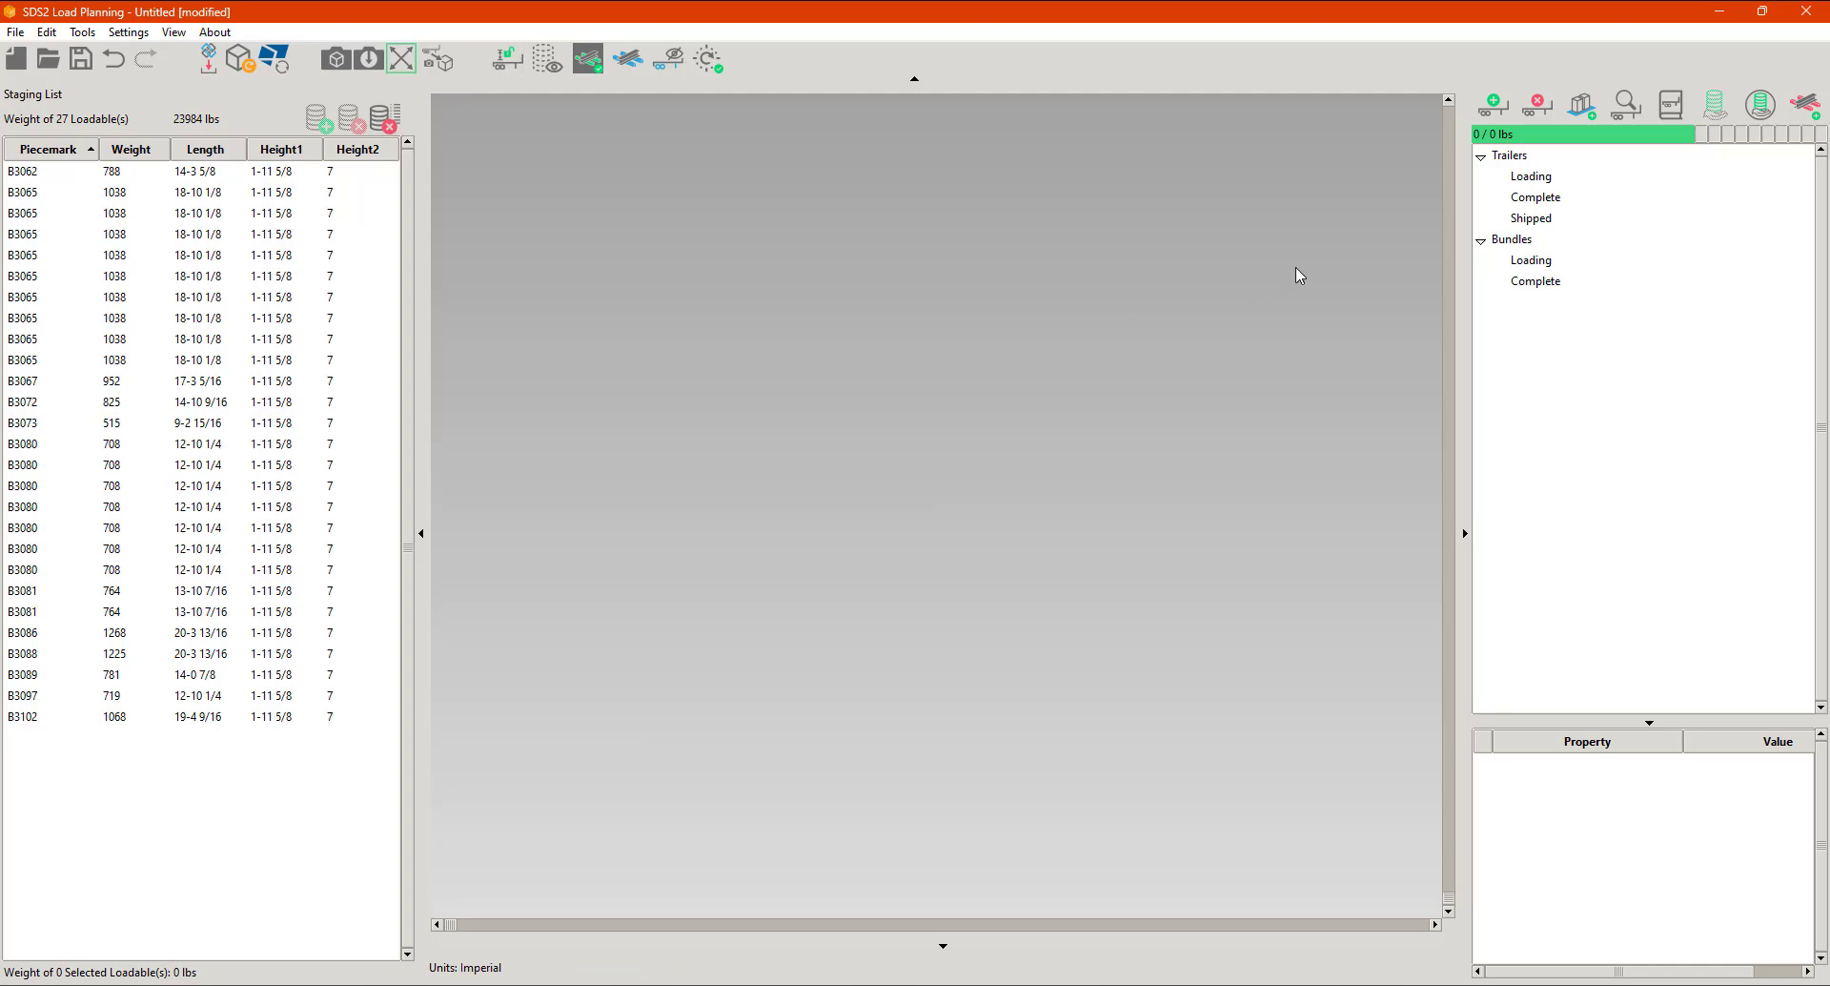
Add a trailer of type Trailer 1 with load name Load 1, trailer name Trailer 1 and planned ship date Aug 22 2024
left_click(1500, 114)
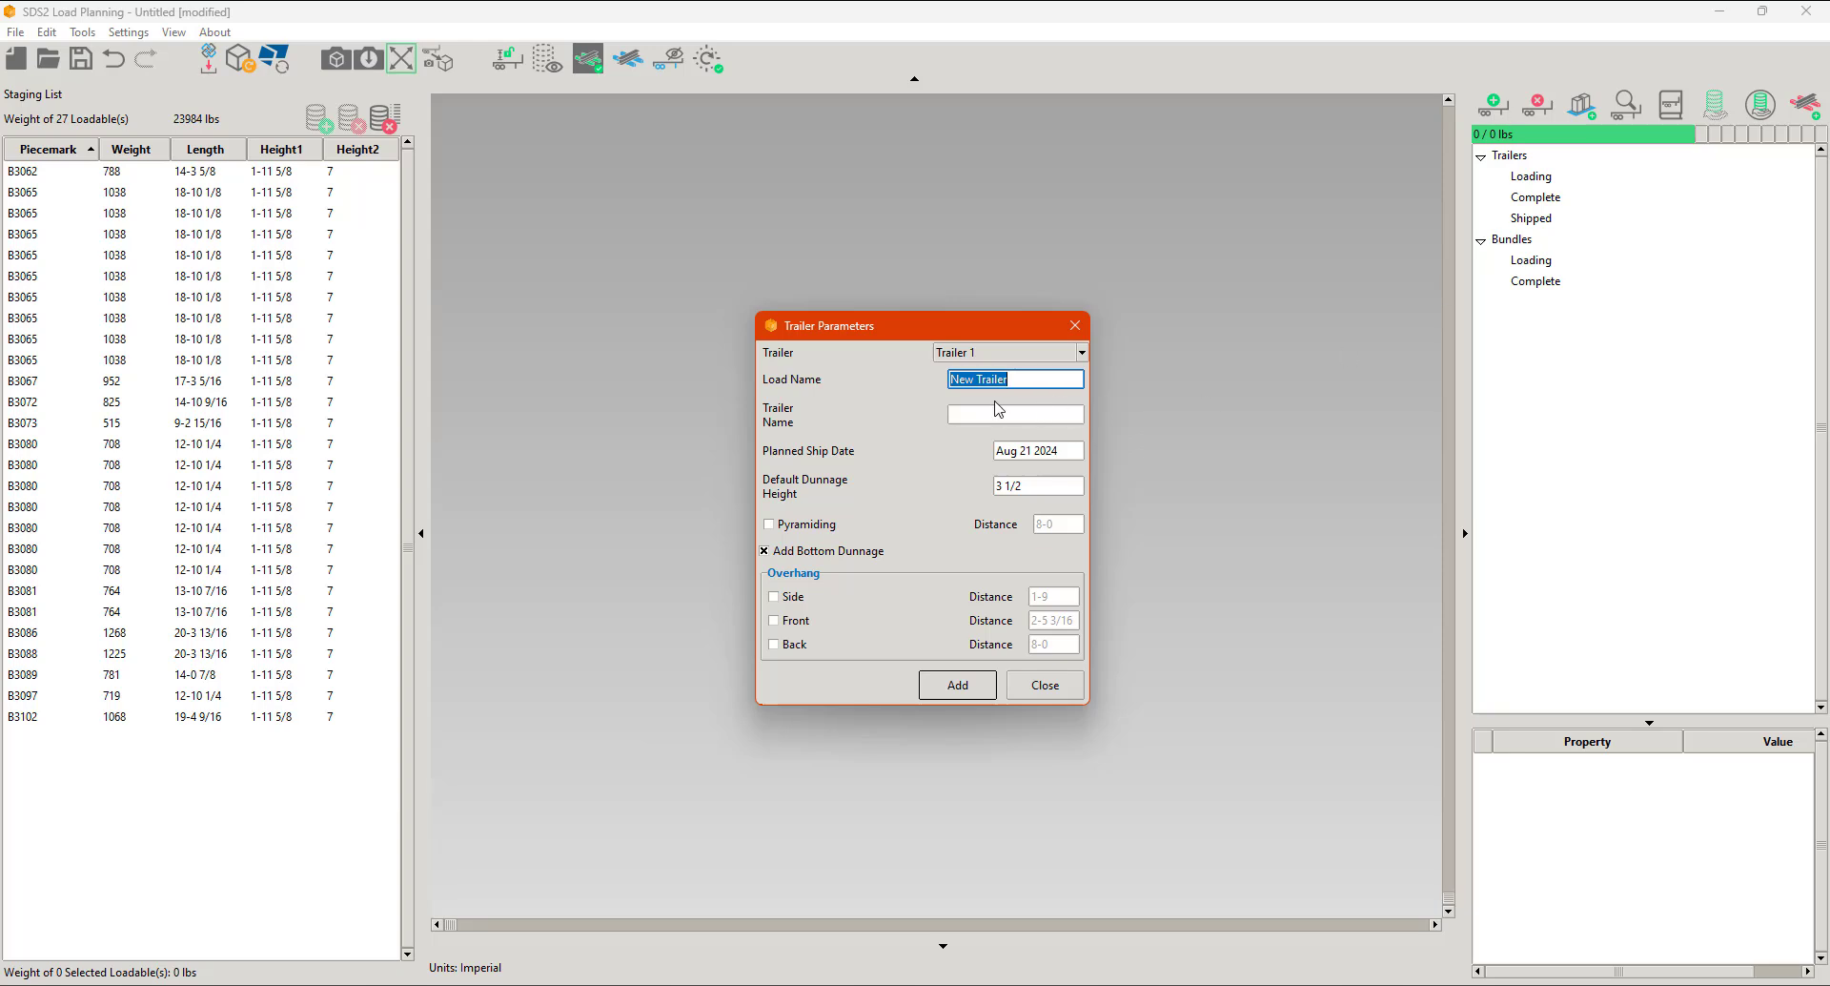
type("Load 1")
key("Tab")
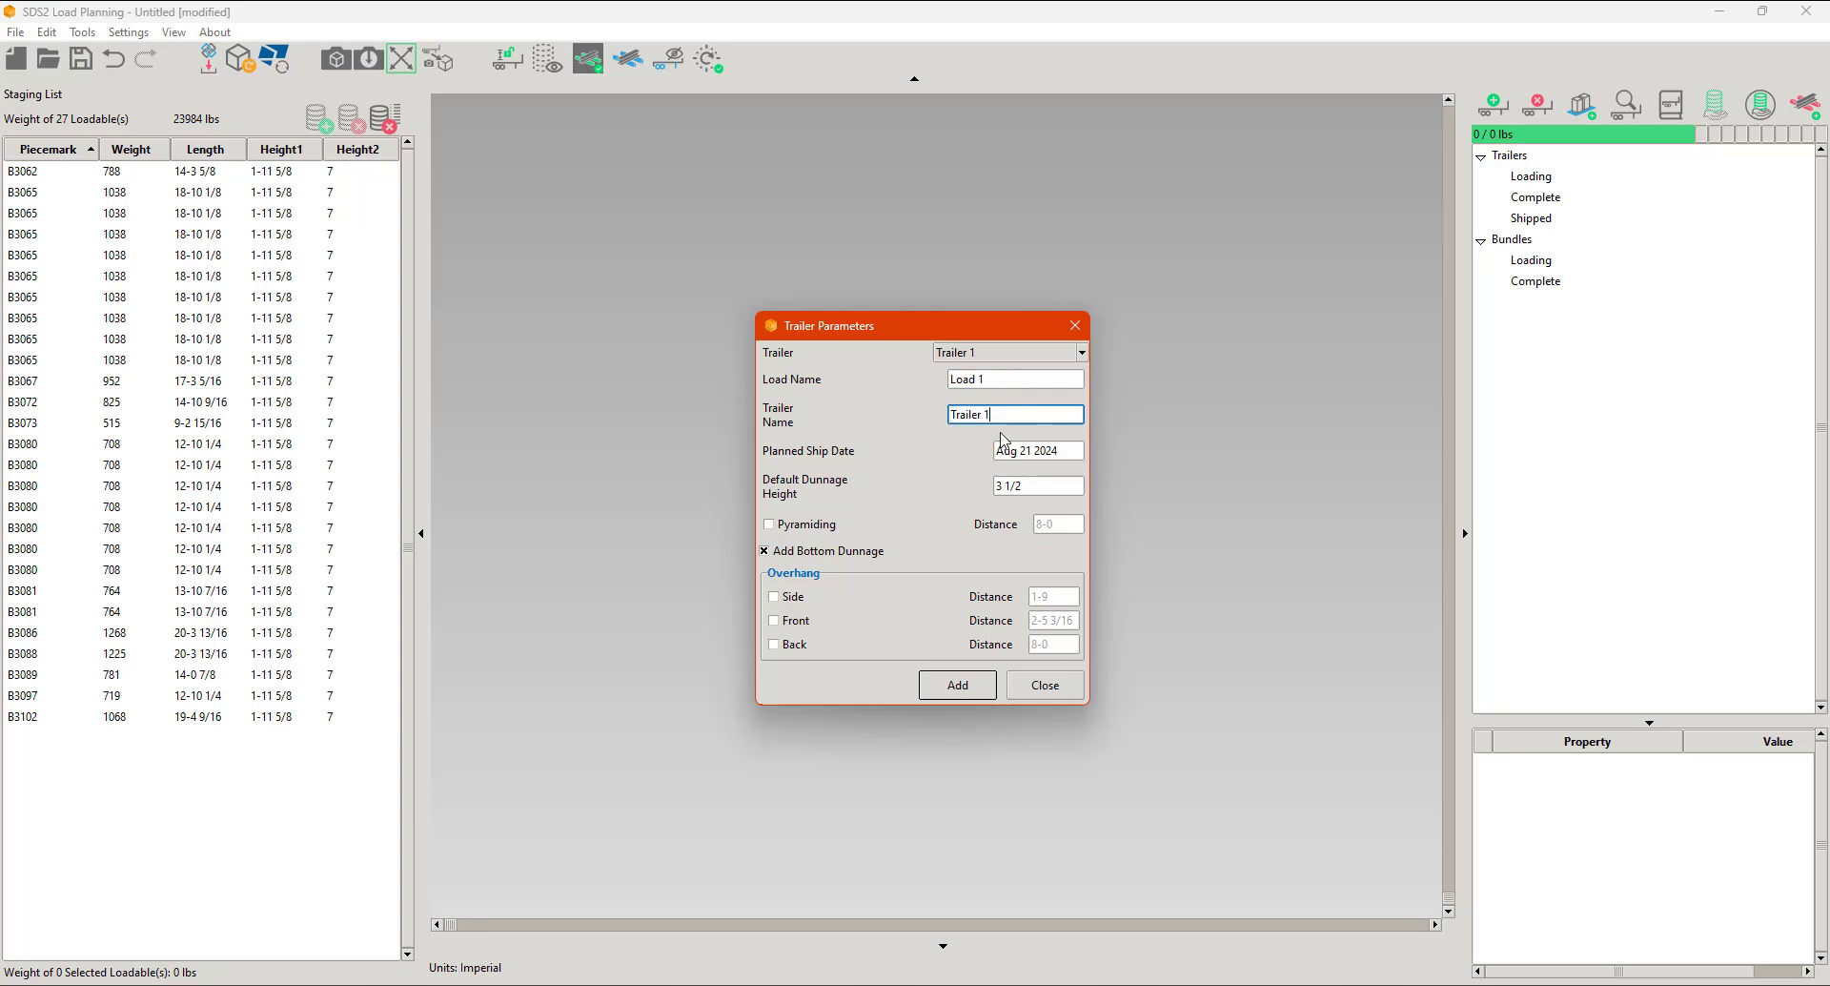
key("Tab")
left_click(1034, 452)
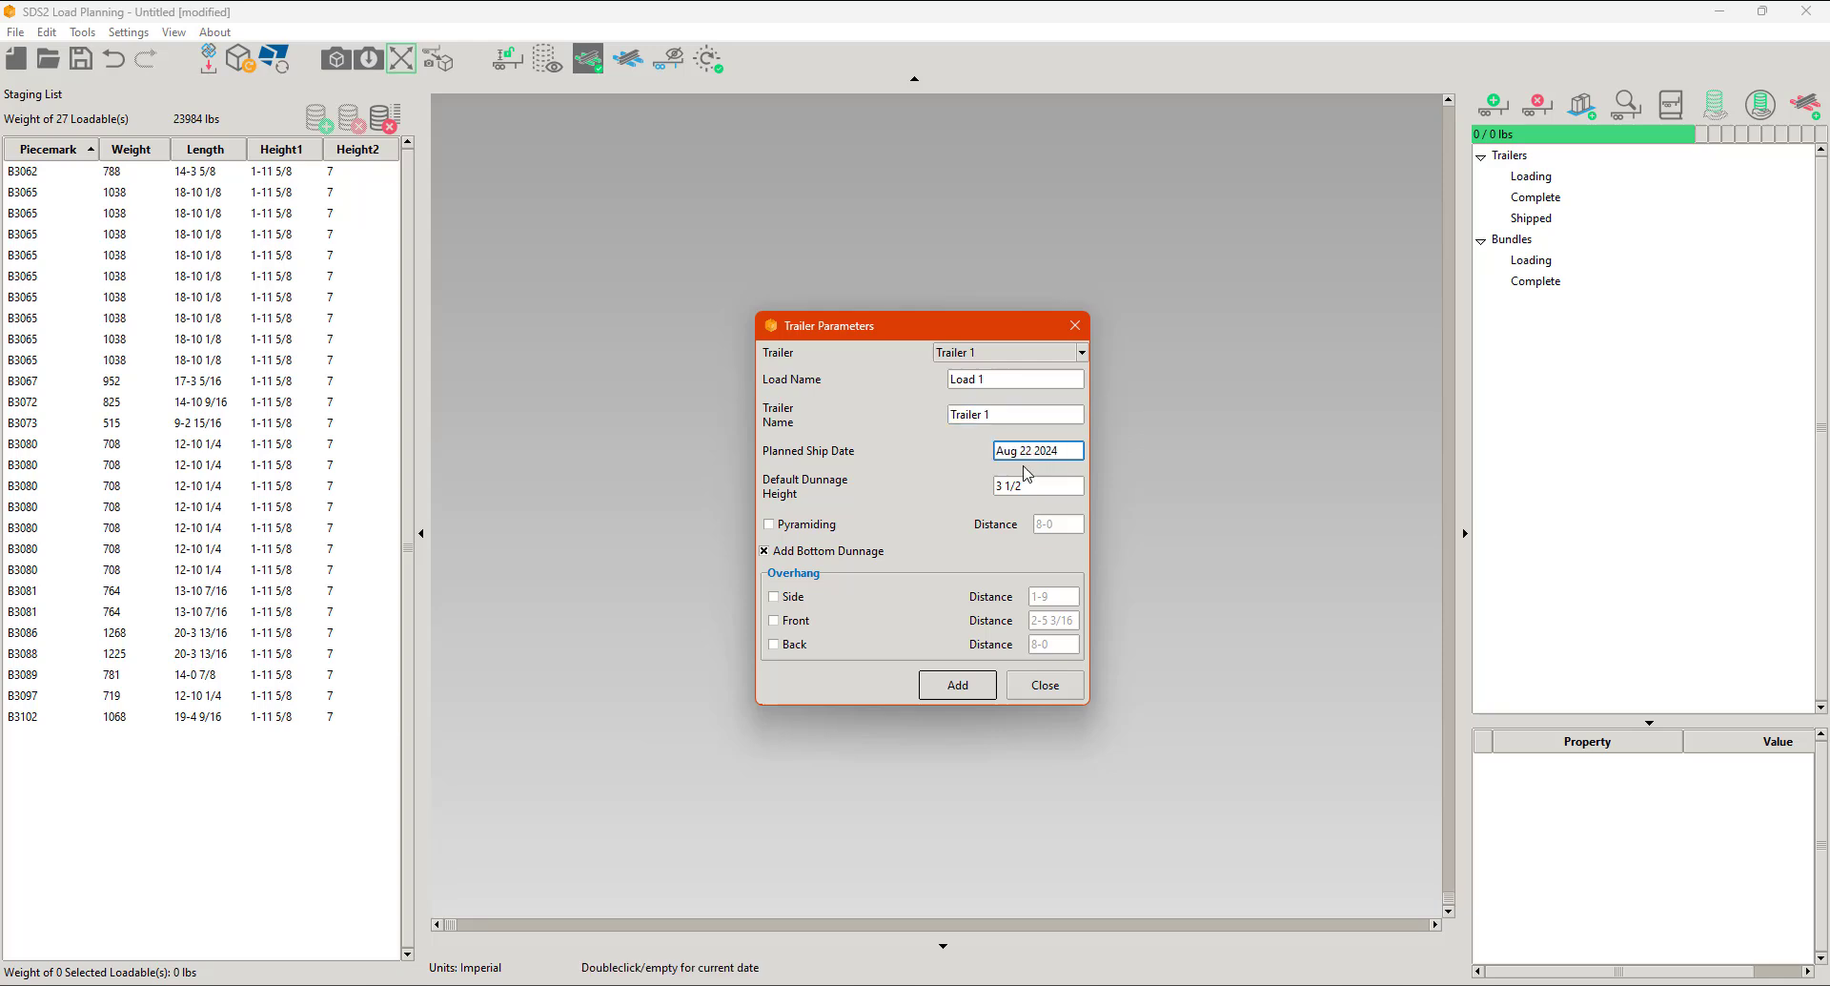
left_click(966, 693)
left_click(1040, 693)
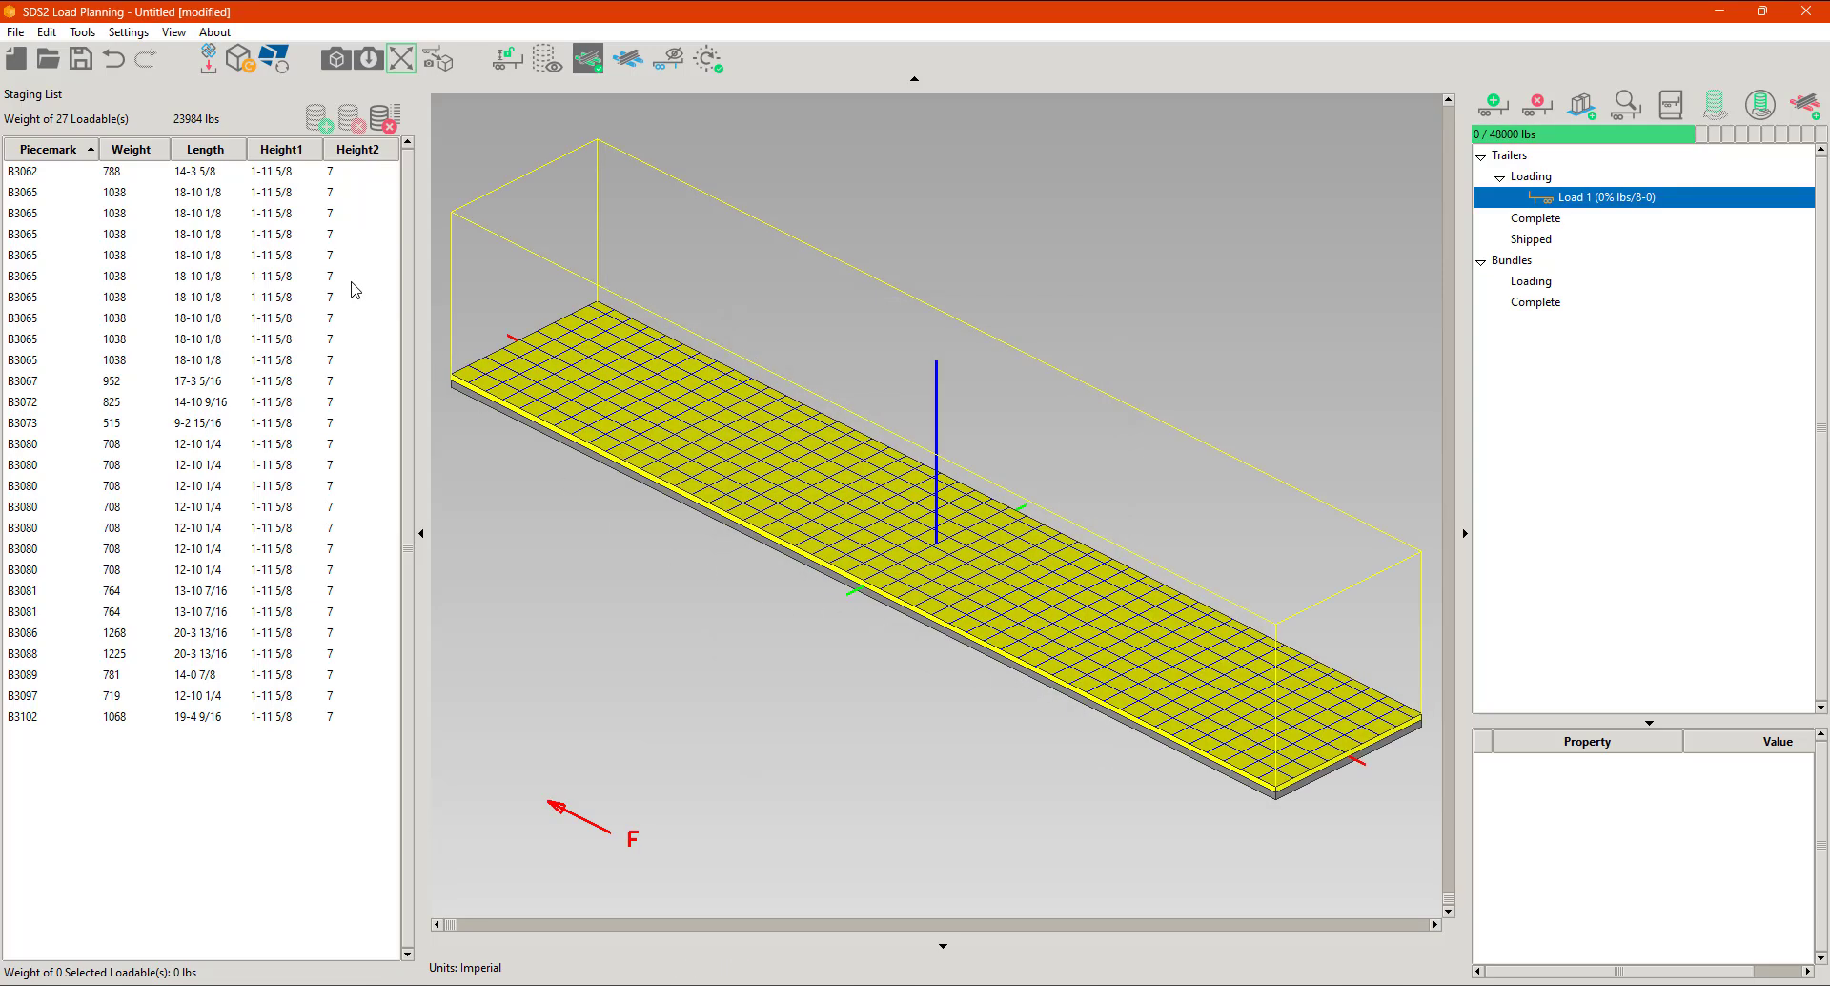
Place two B3065 beams manually on Load 1's trailer deck and unload both again
left_click(200, 194)
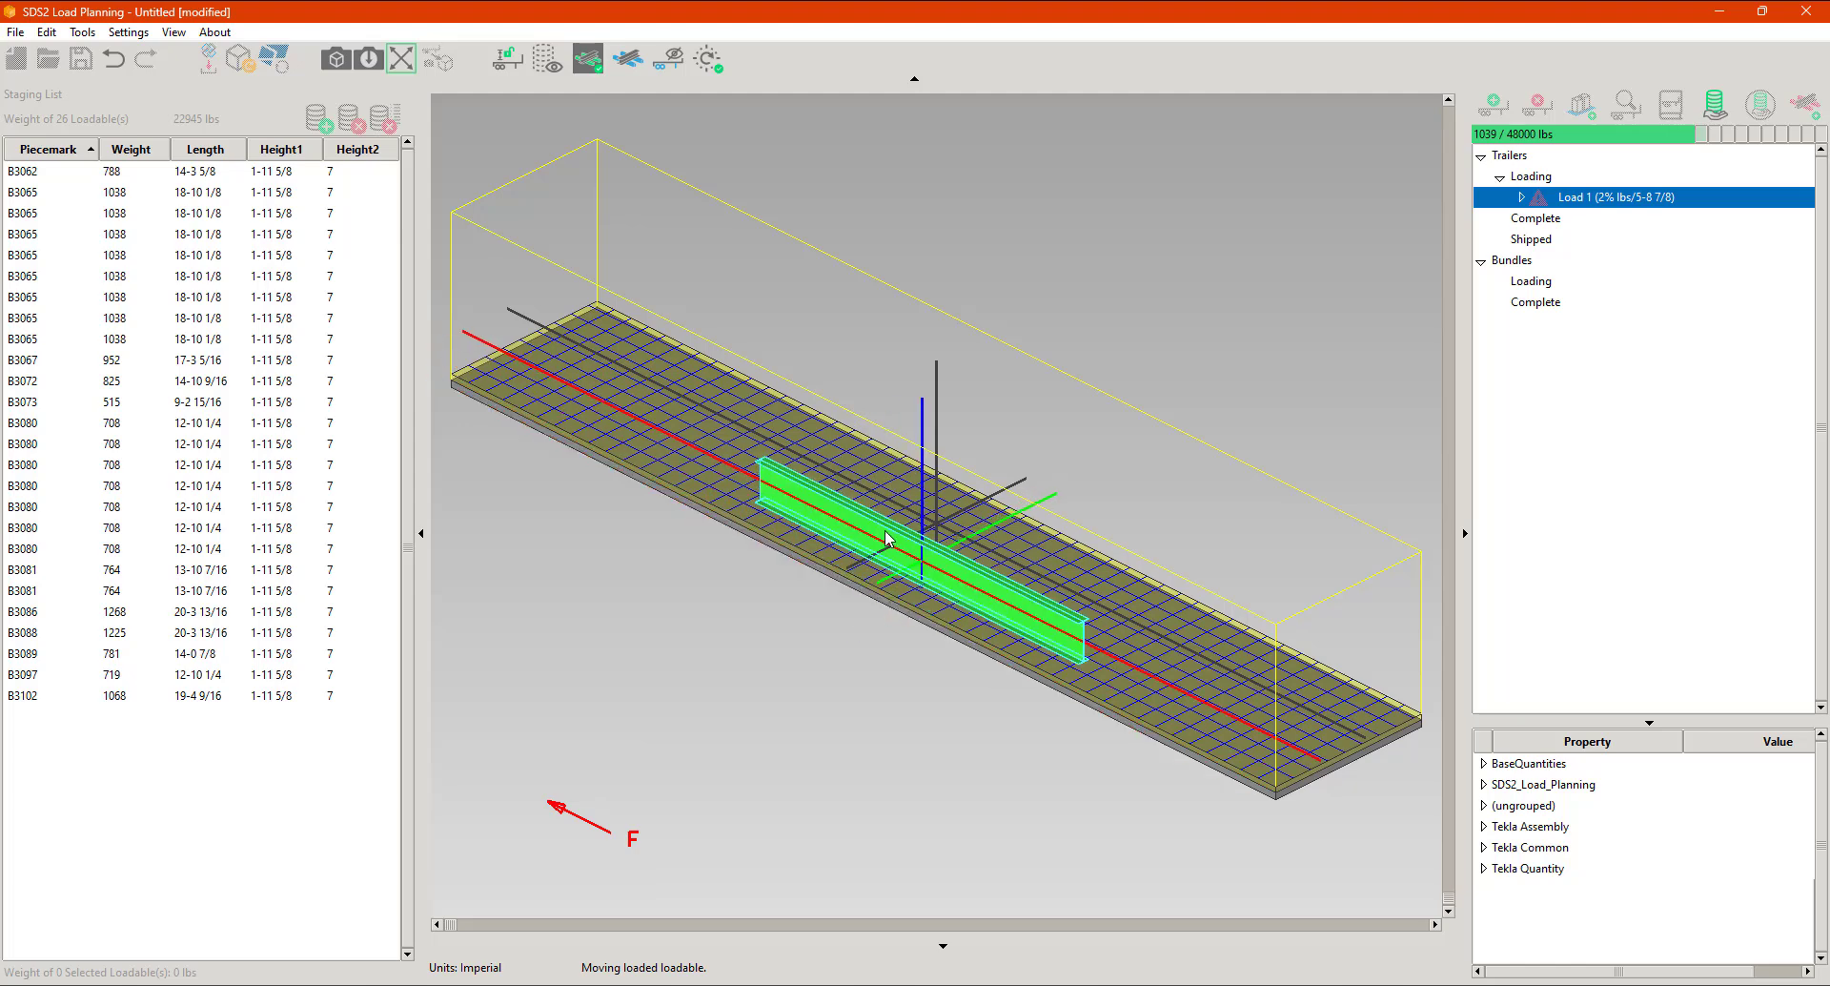
left_click(888, 537)
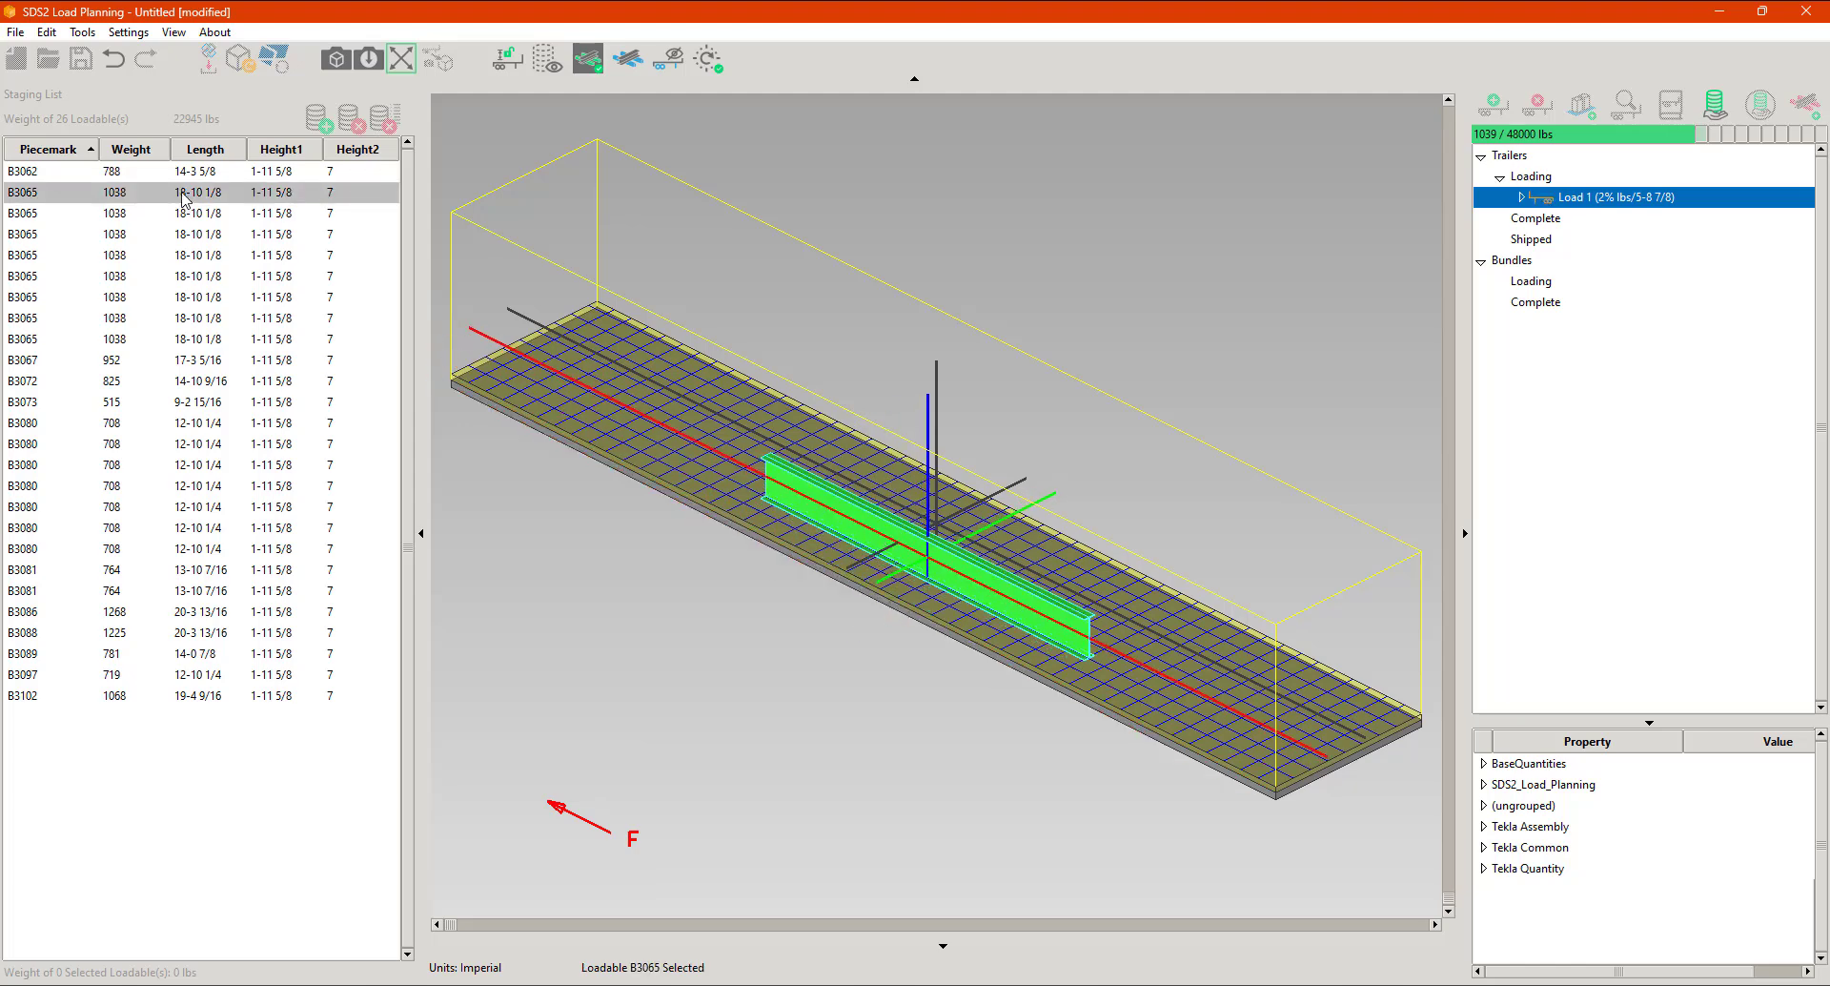
left_click(205, 196)
left_click(568, 408)
left_click(815, 467)
left_click(901, 525)
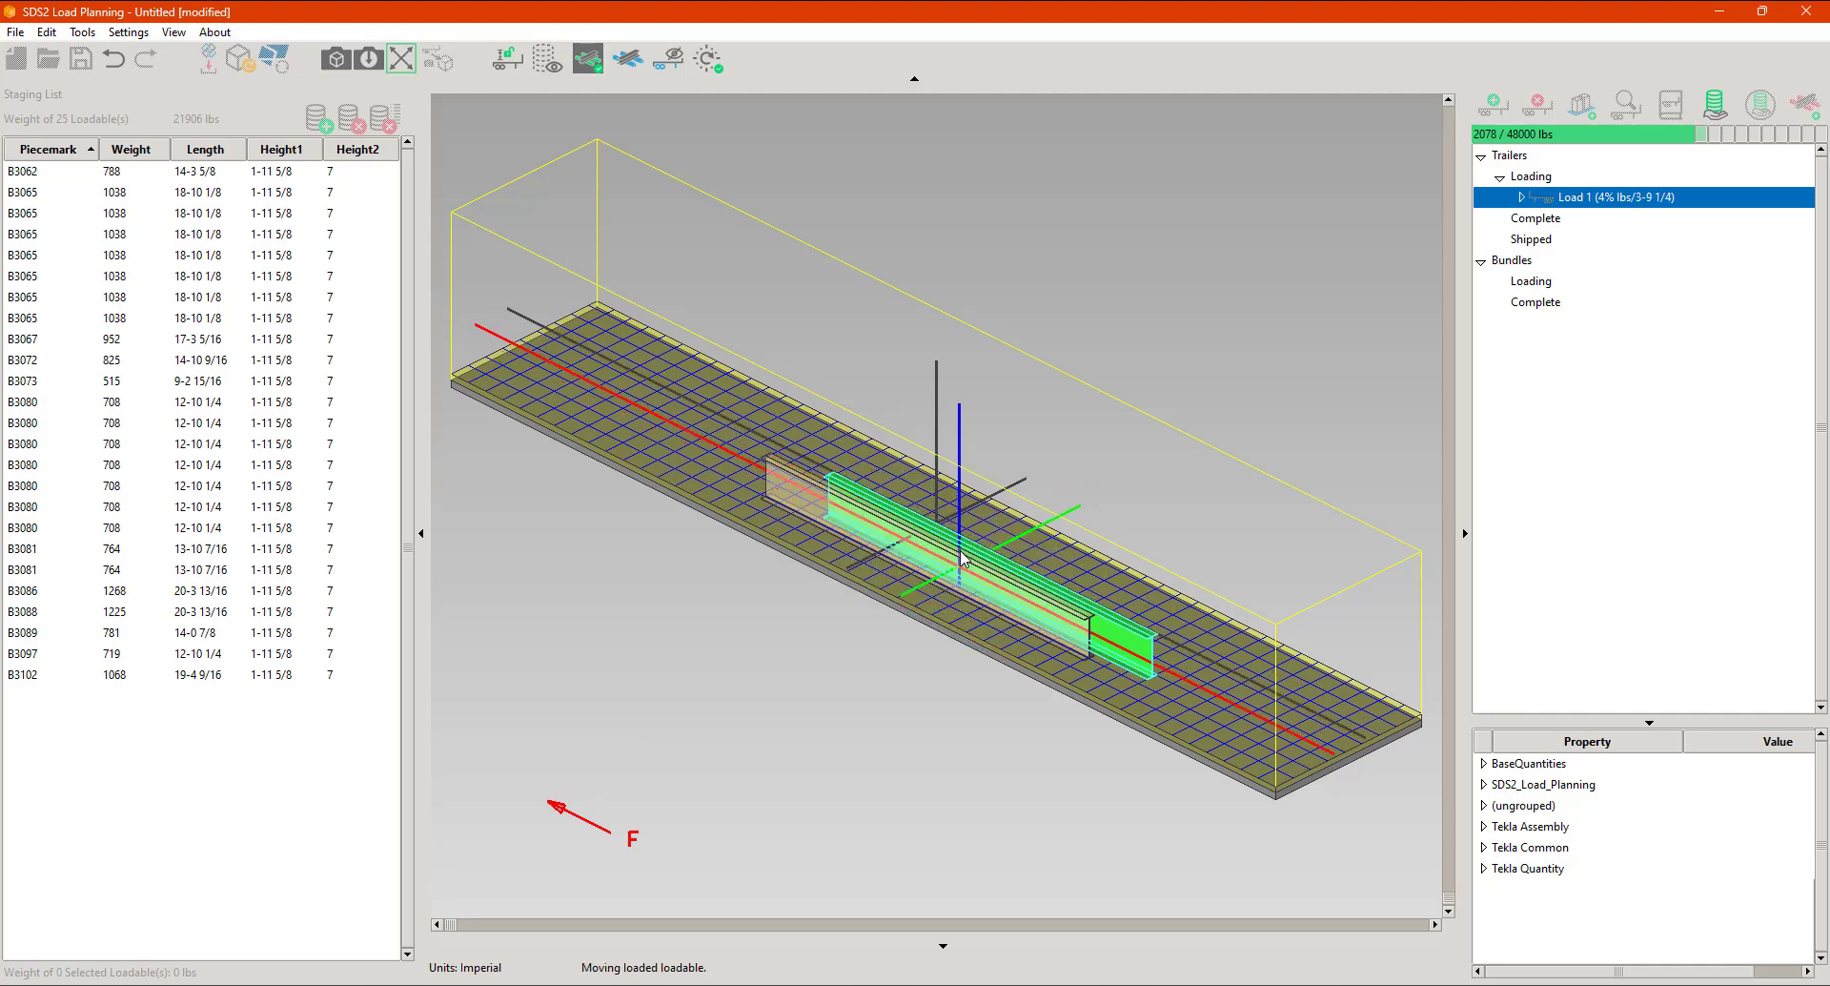
left_click(836, 530)
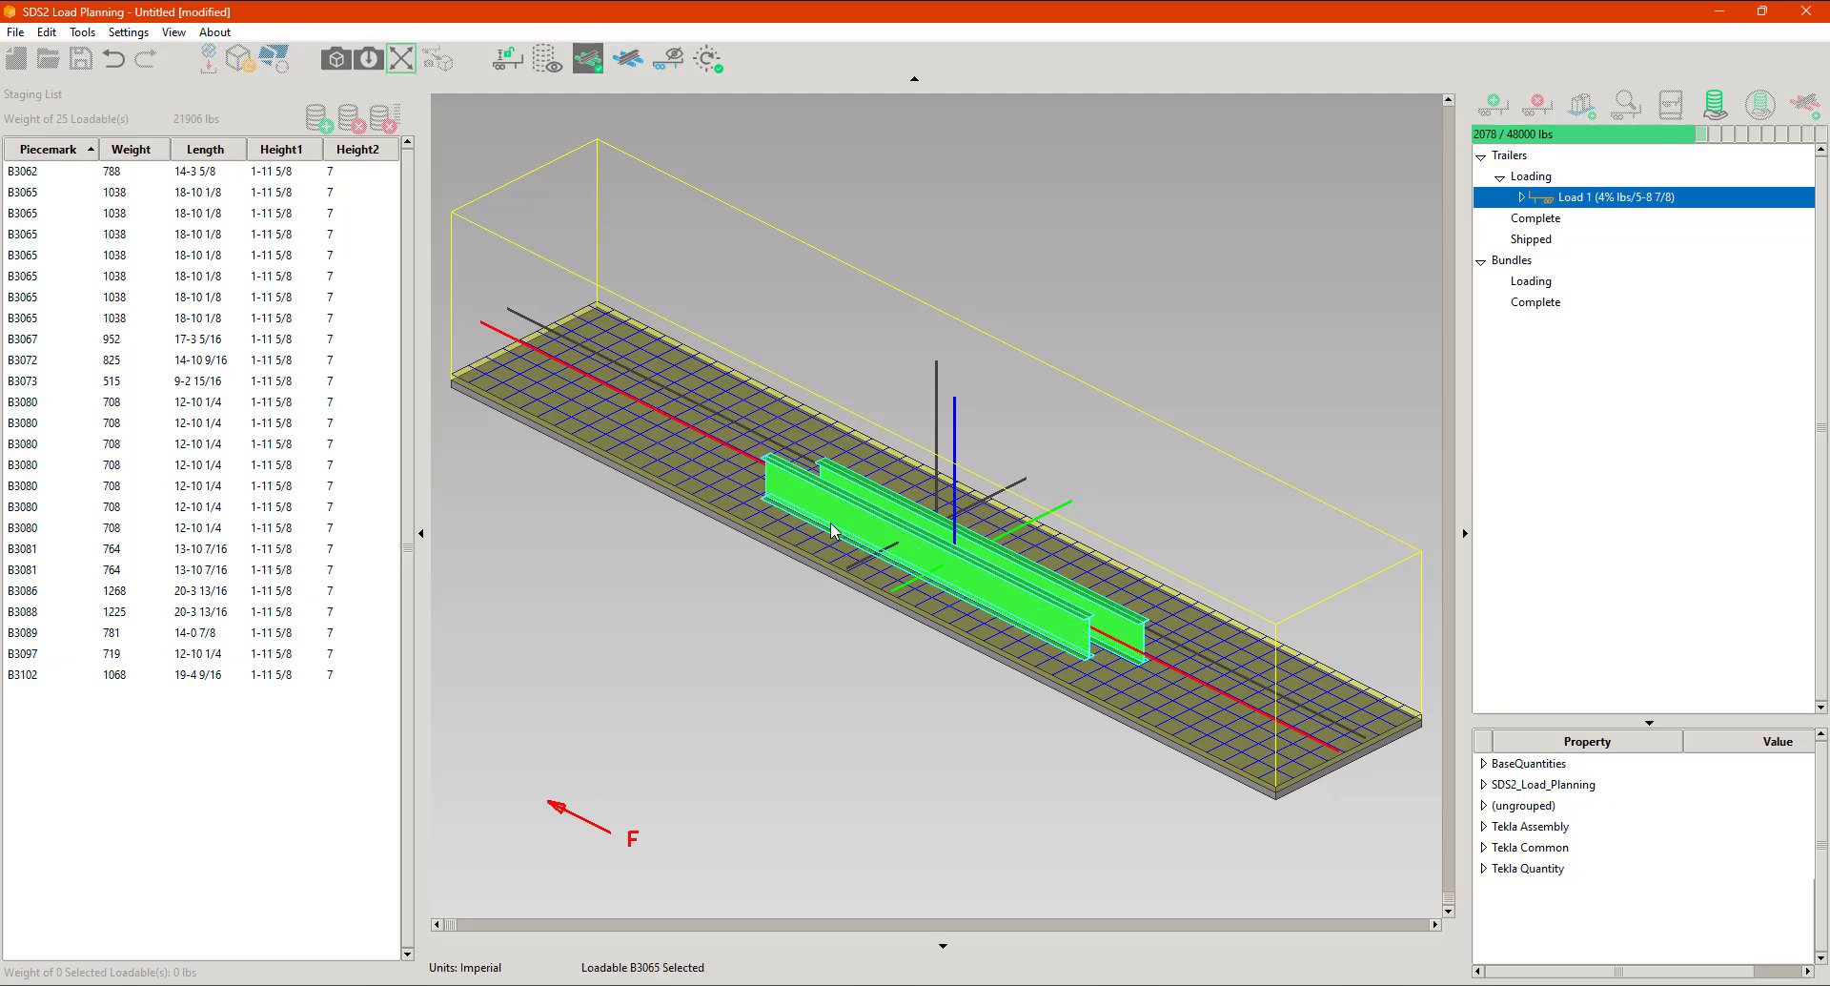
key("Delete")
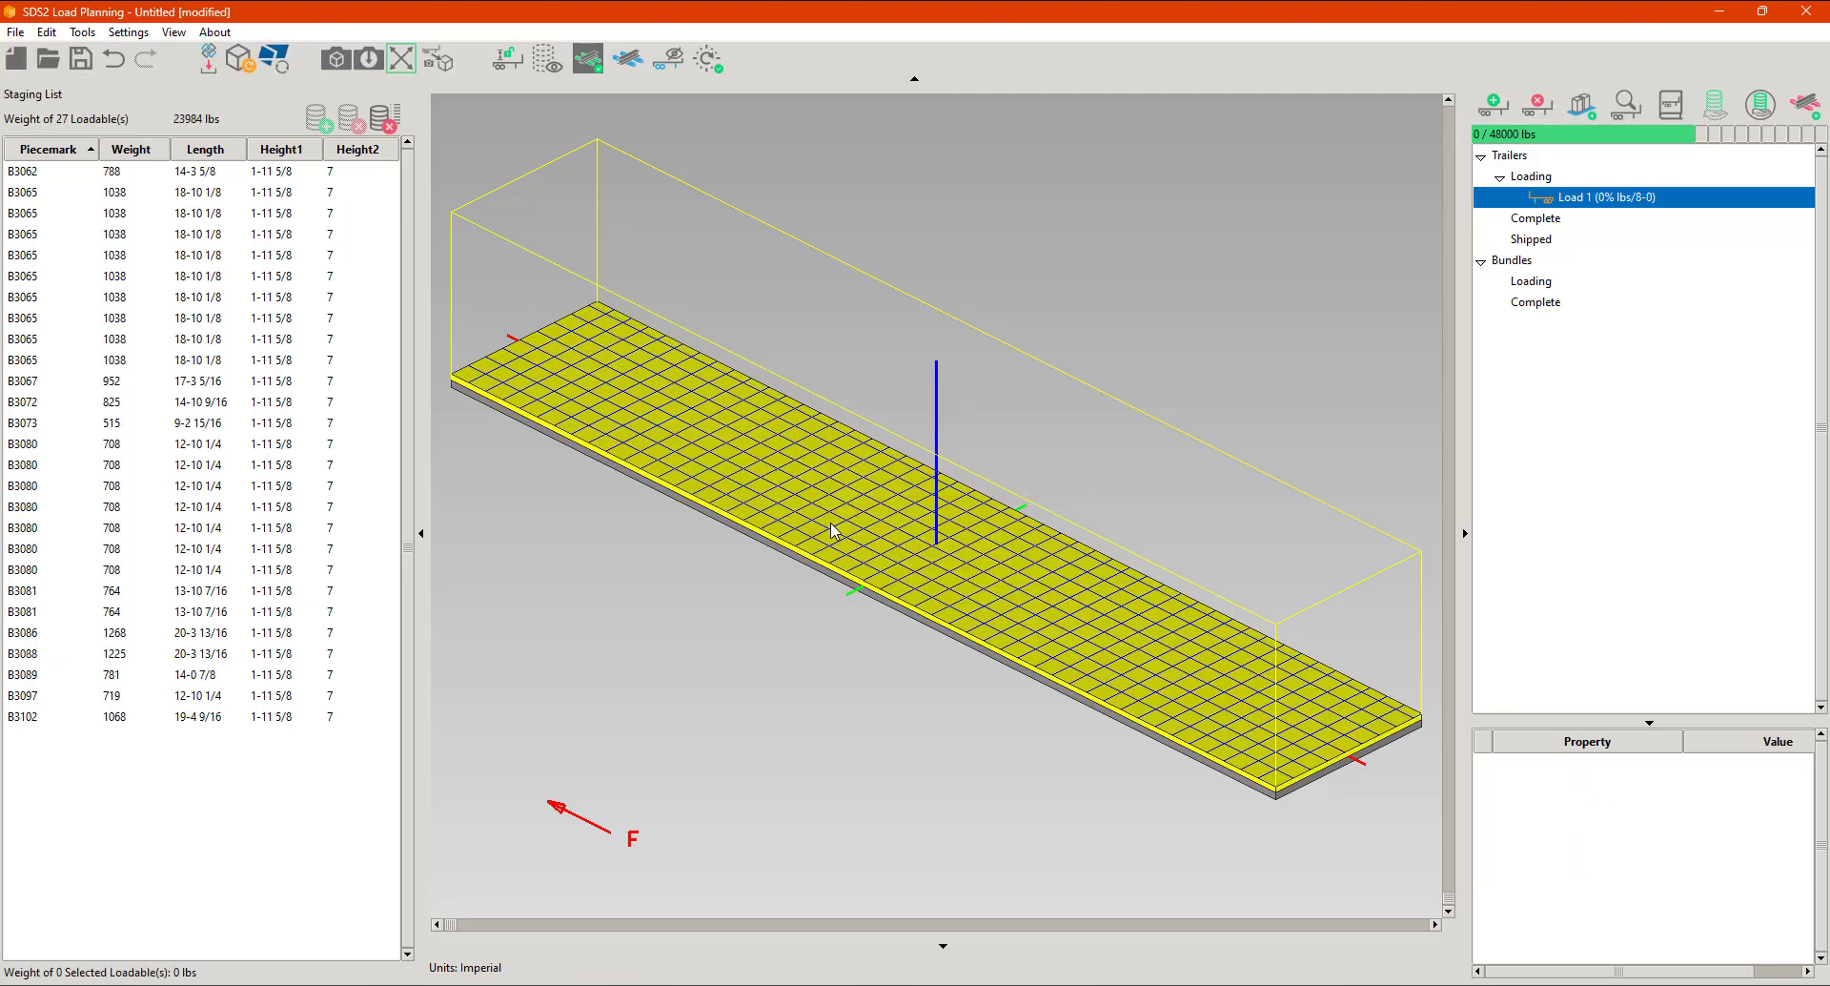
Load the staged beams onto Load 1 automatically and place the remaining B3097 beam on top of the stack near the trailer's rear
left_click(84, 32)
left_click(107, 55)
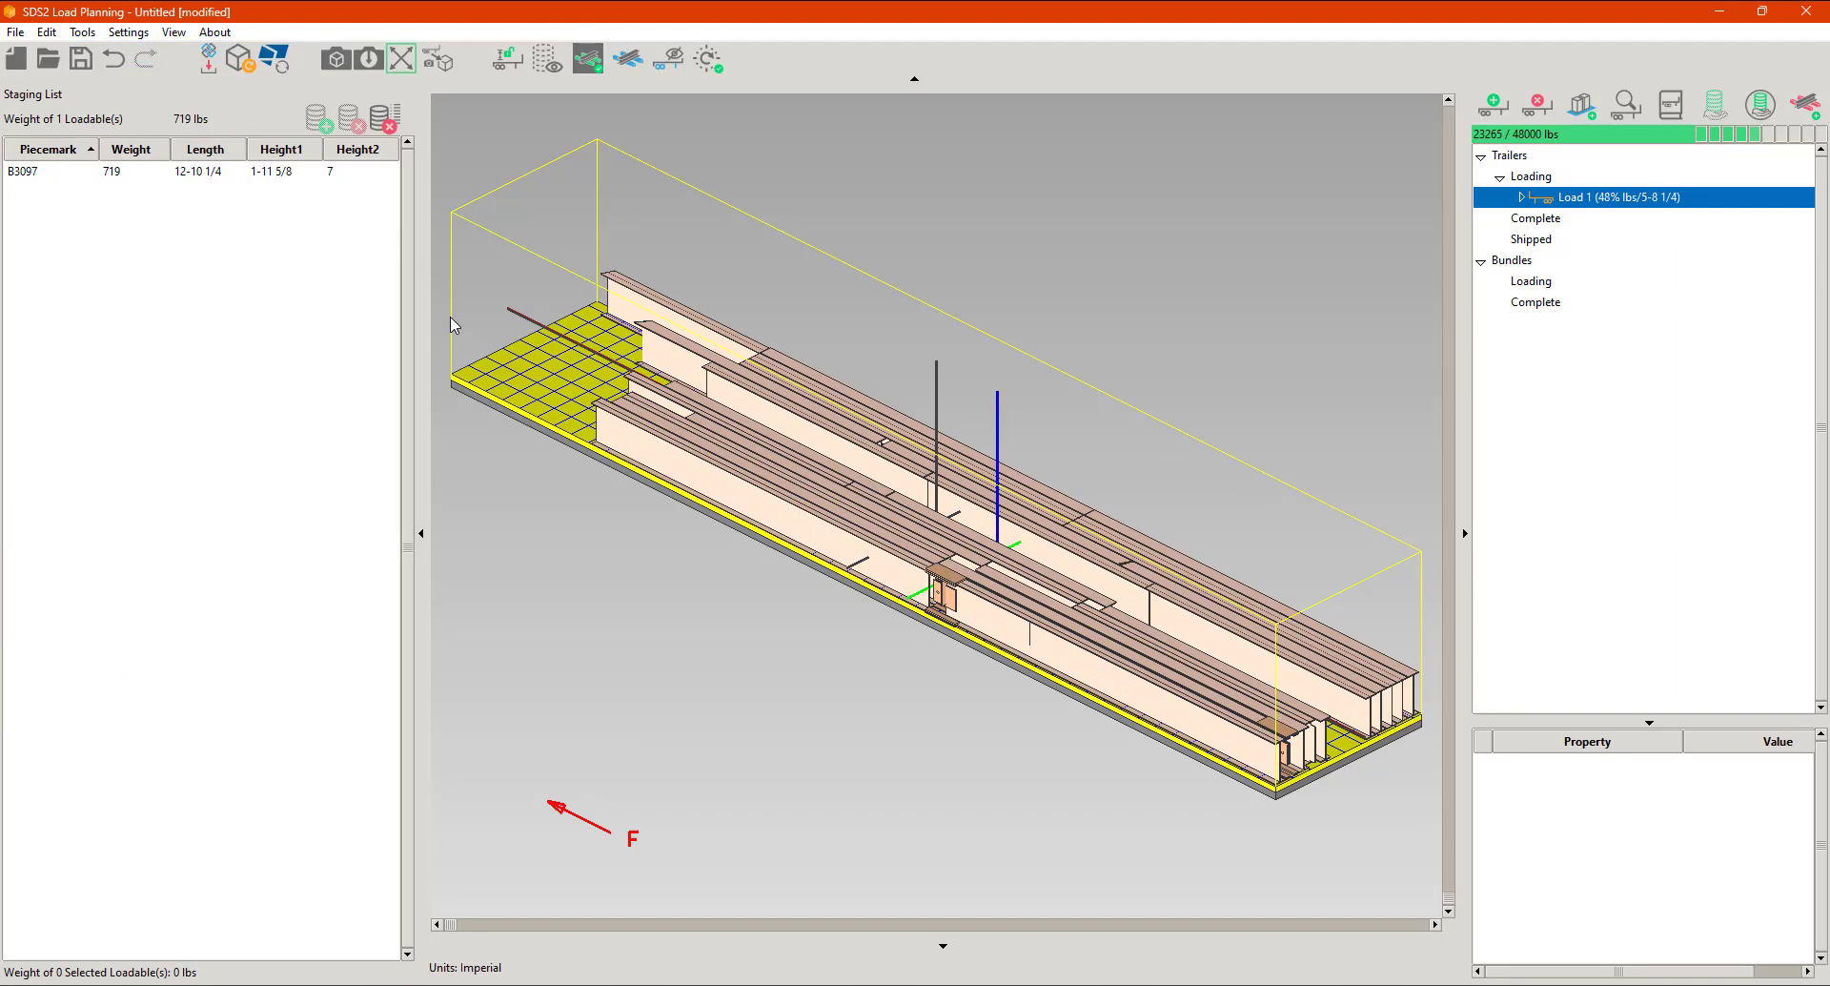
left_click(143, 173)
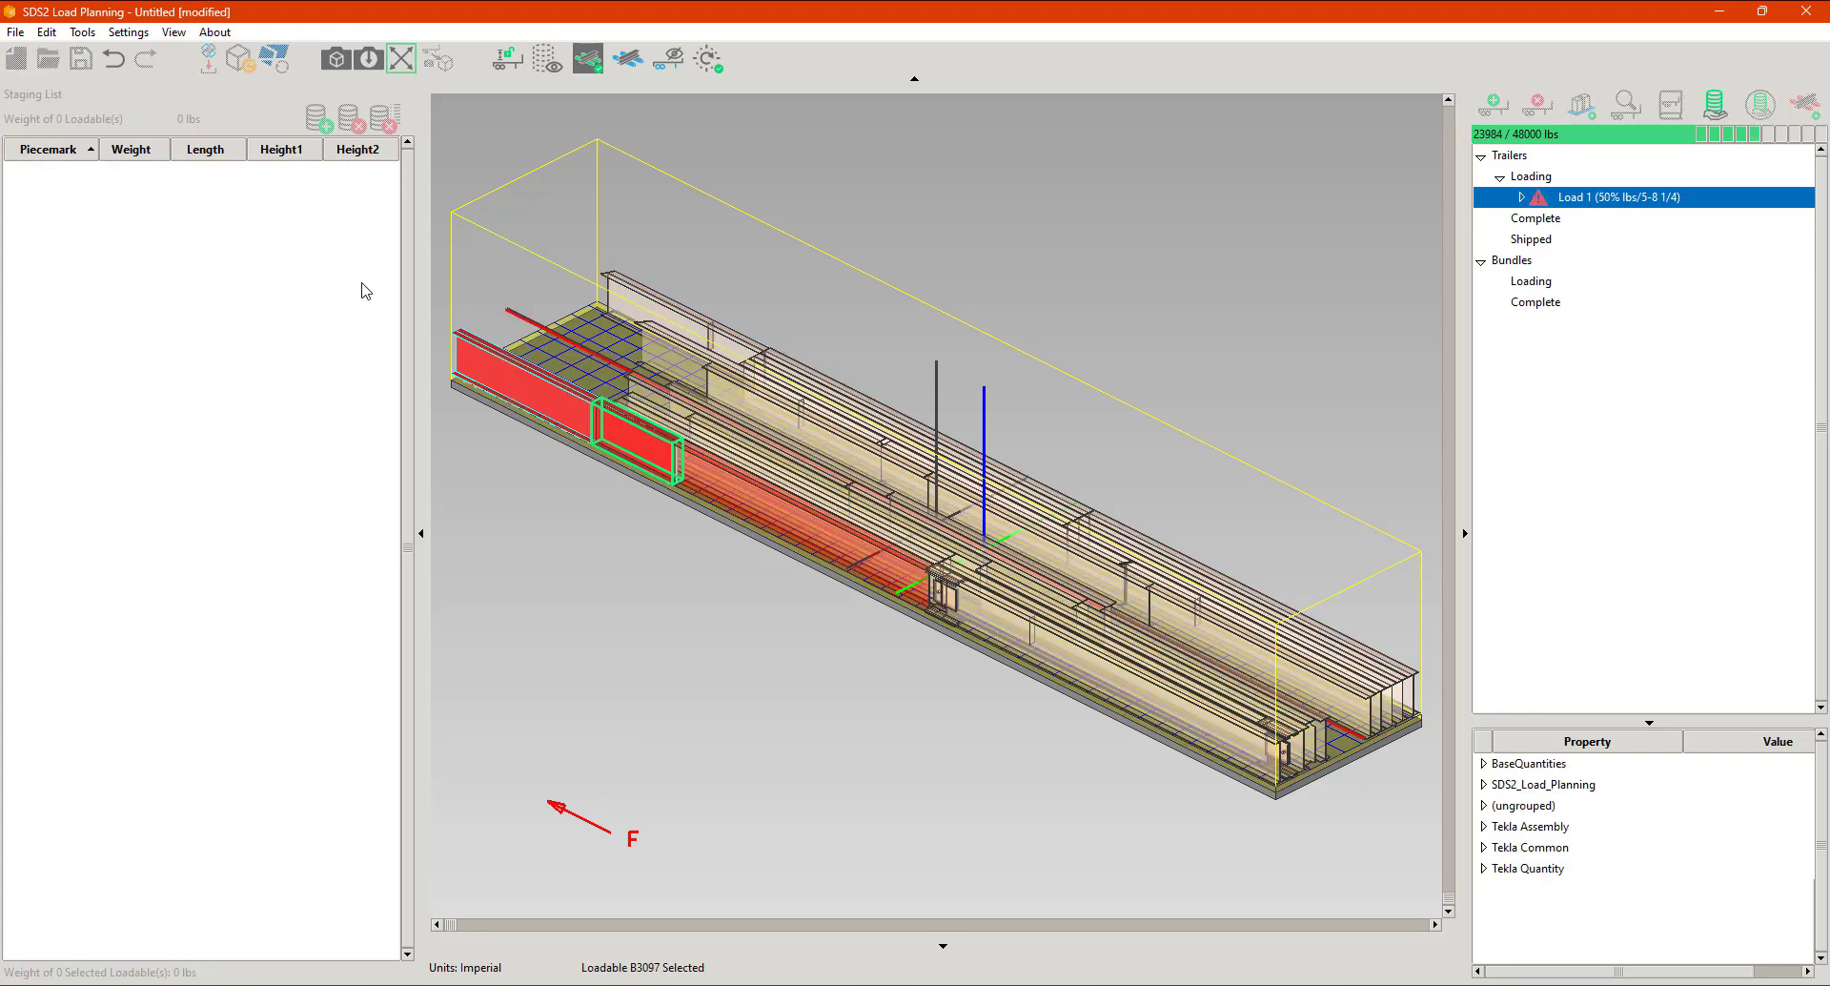
left_click_drag(637, 439, 1235, 572)
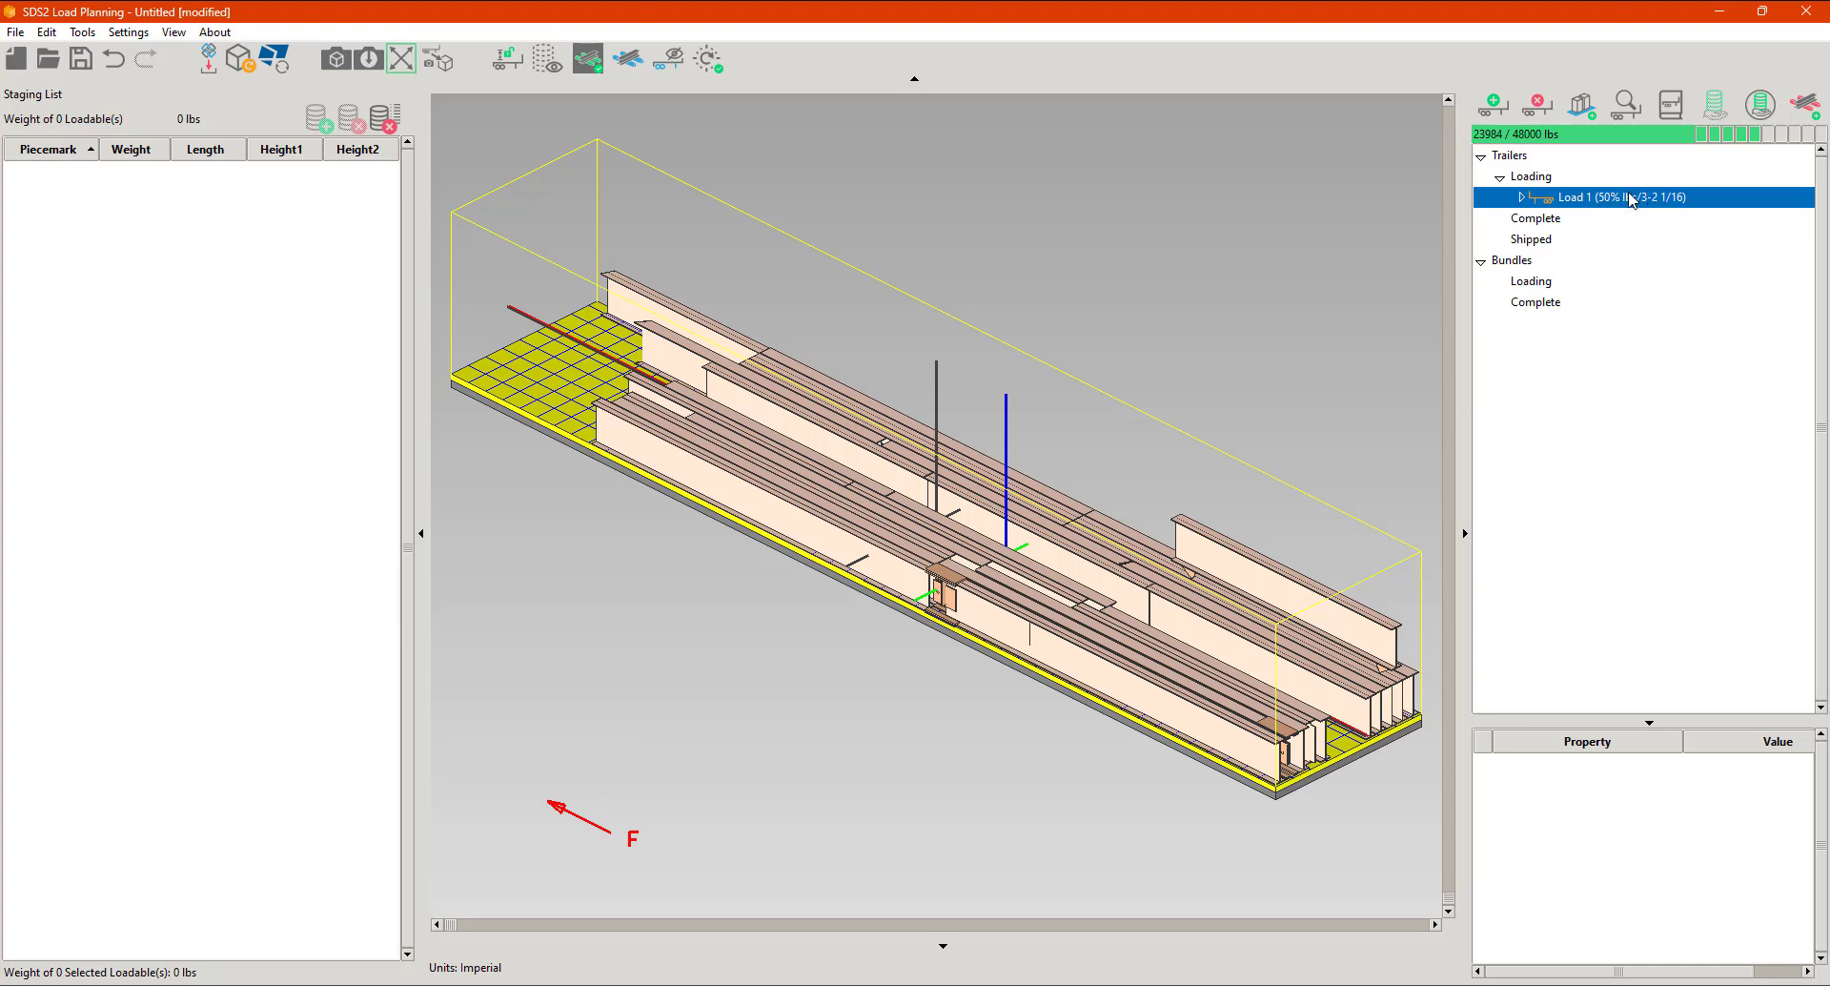
Set the status of Load 1 to shipped
right_click(1580, 207)
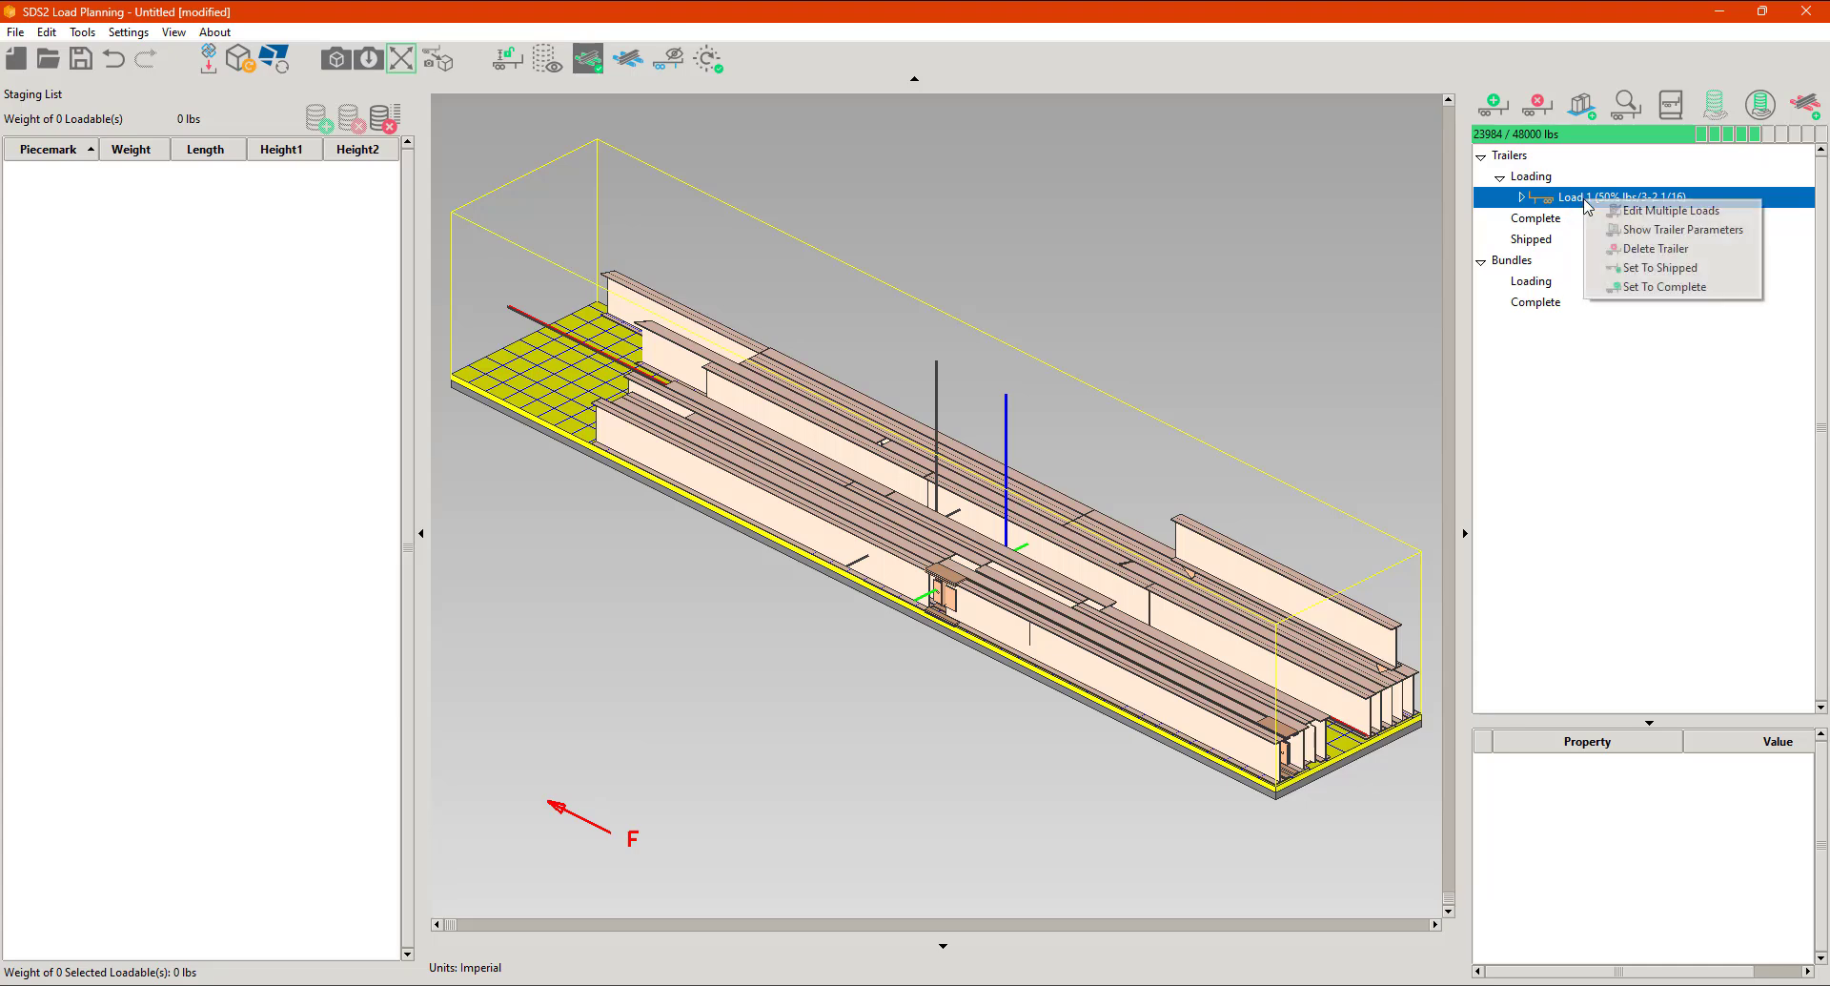
left_click(1658, 269)
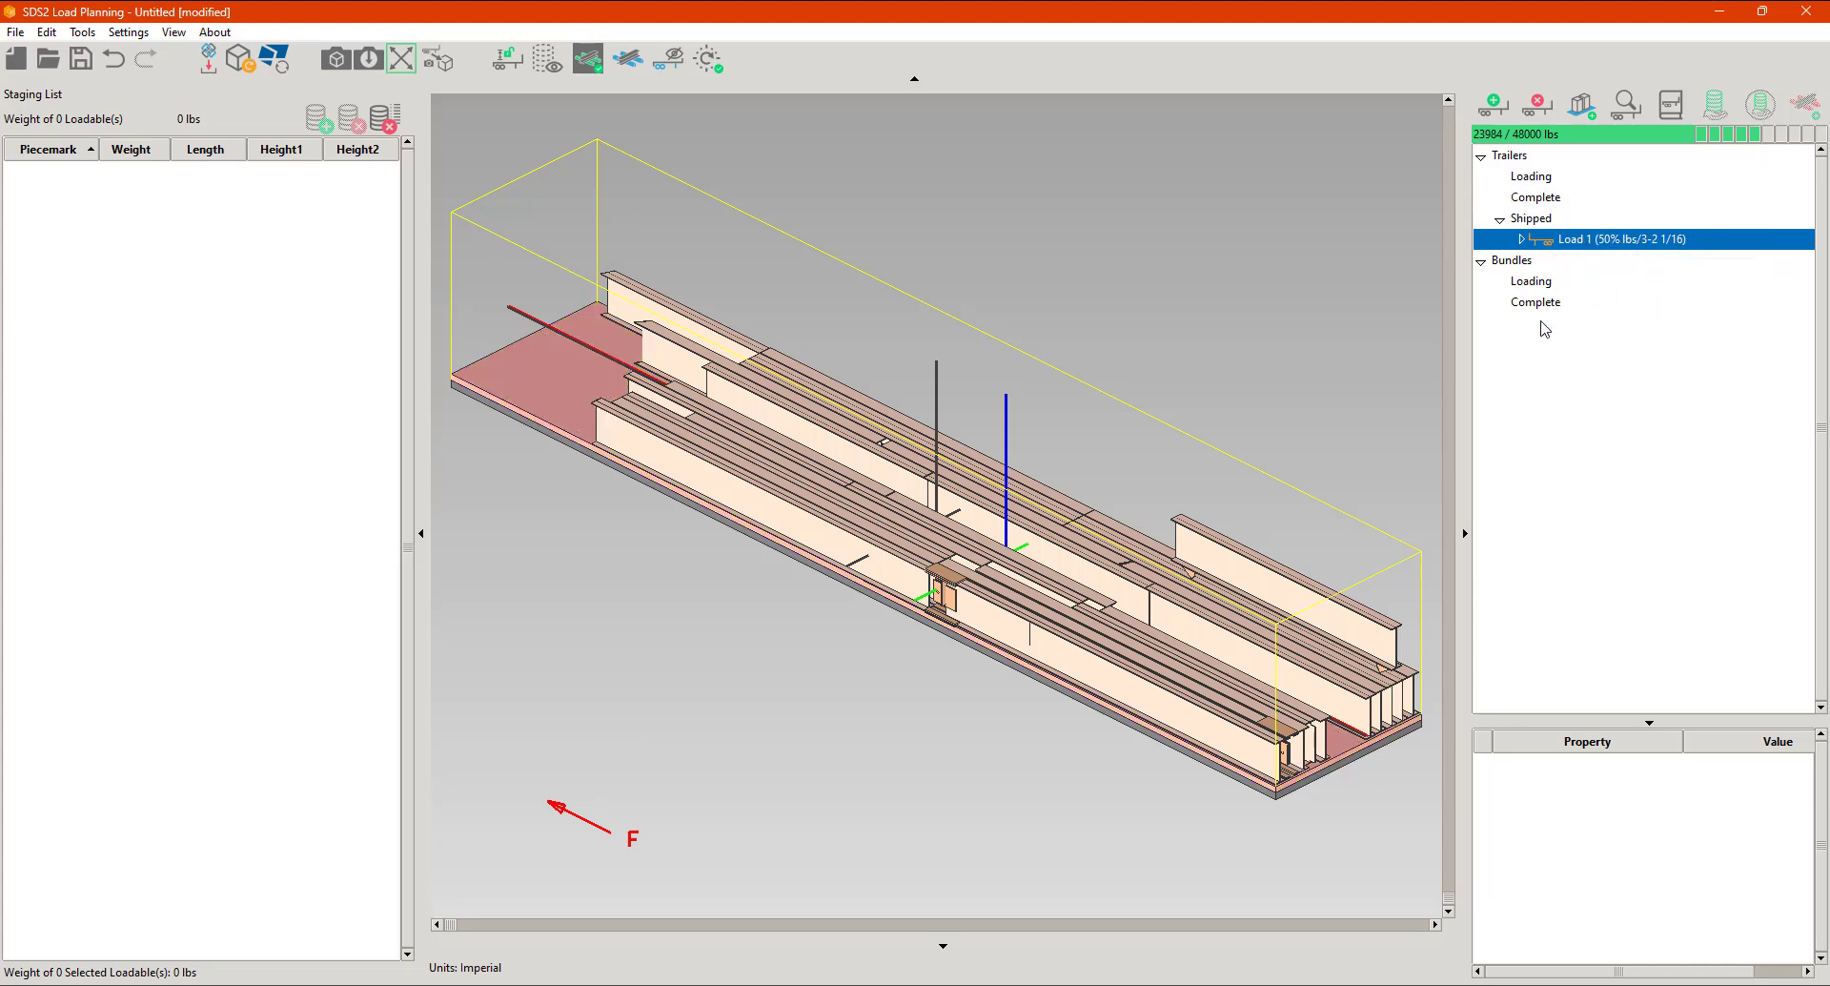
Start a StruMIS export of Load 1 from the project's exports
left_click(17, 32)
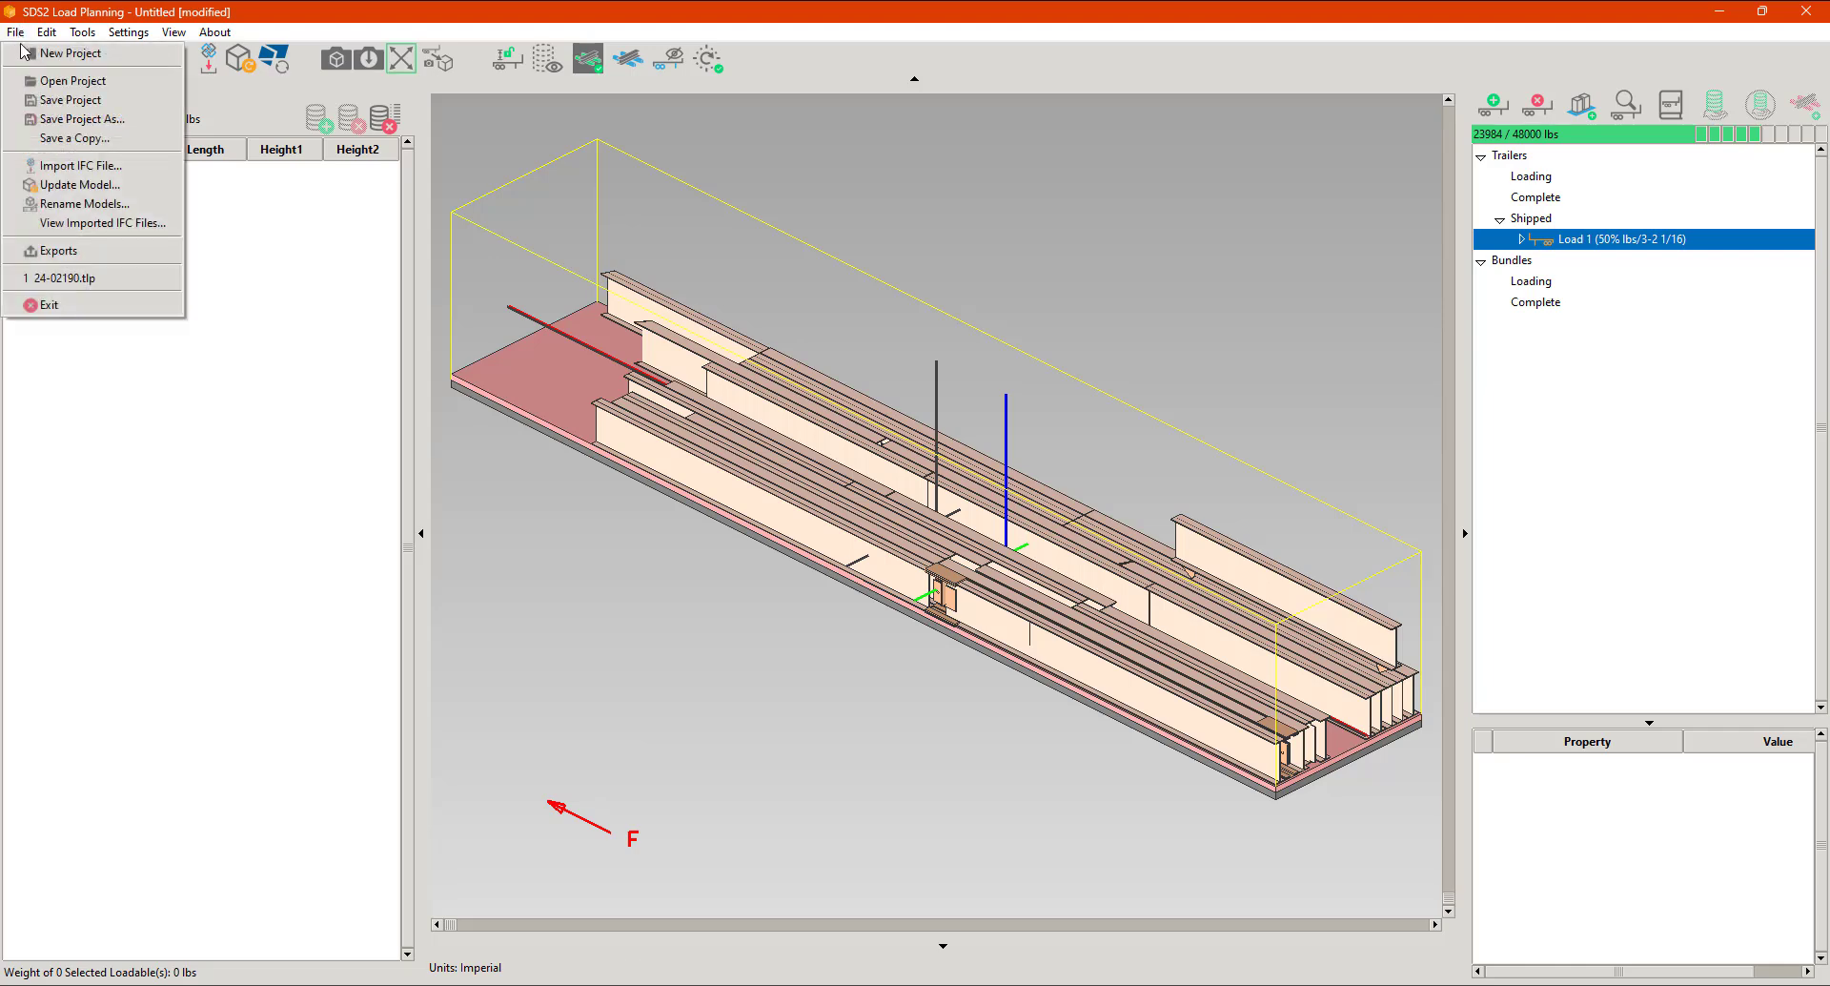
left_click(76, 250)
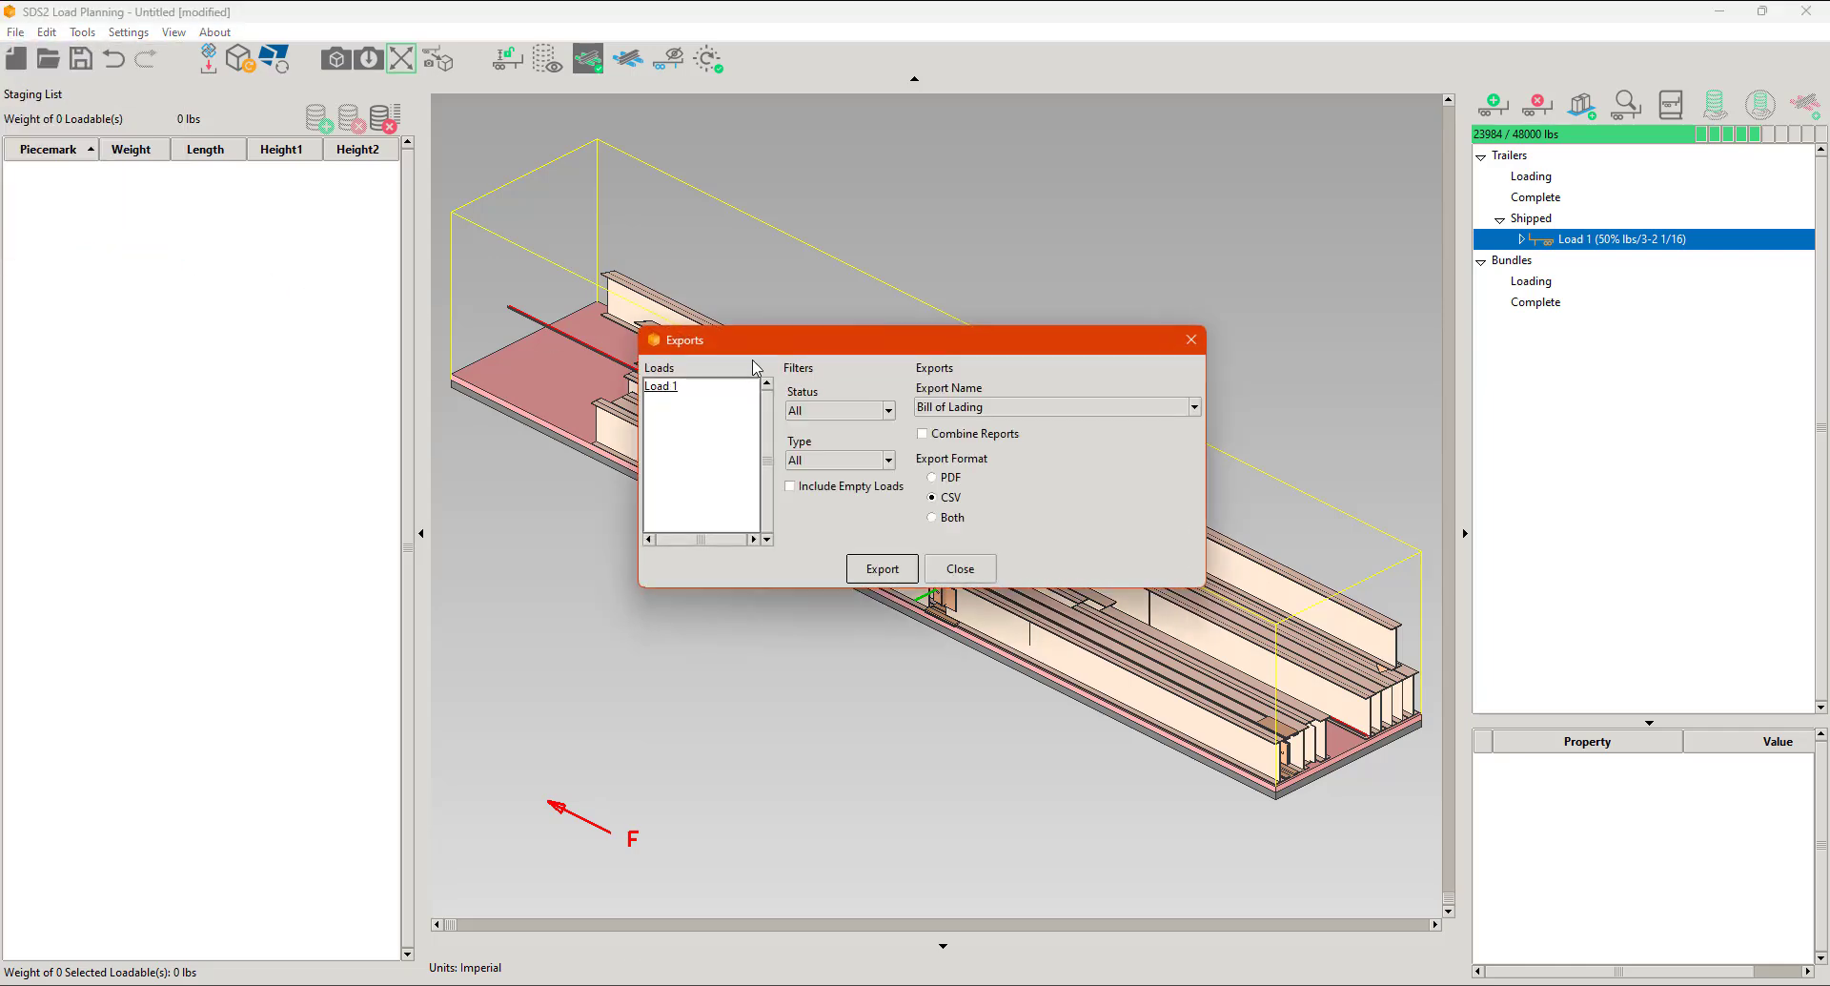
left_click(887, 411)
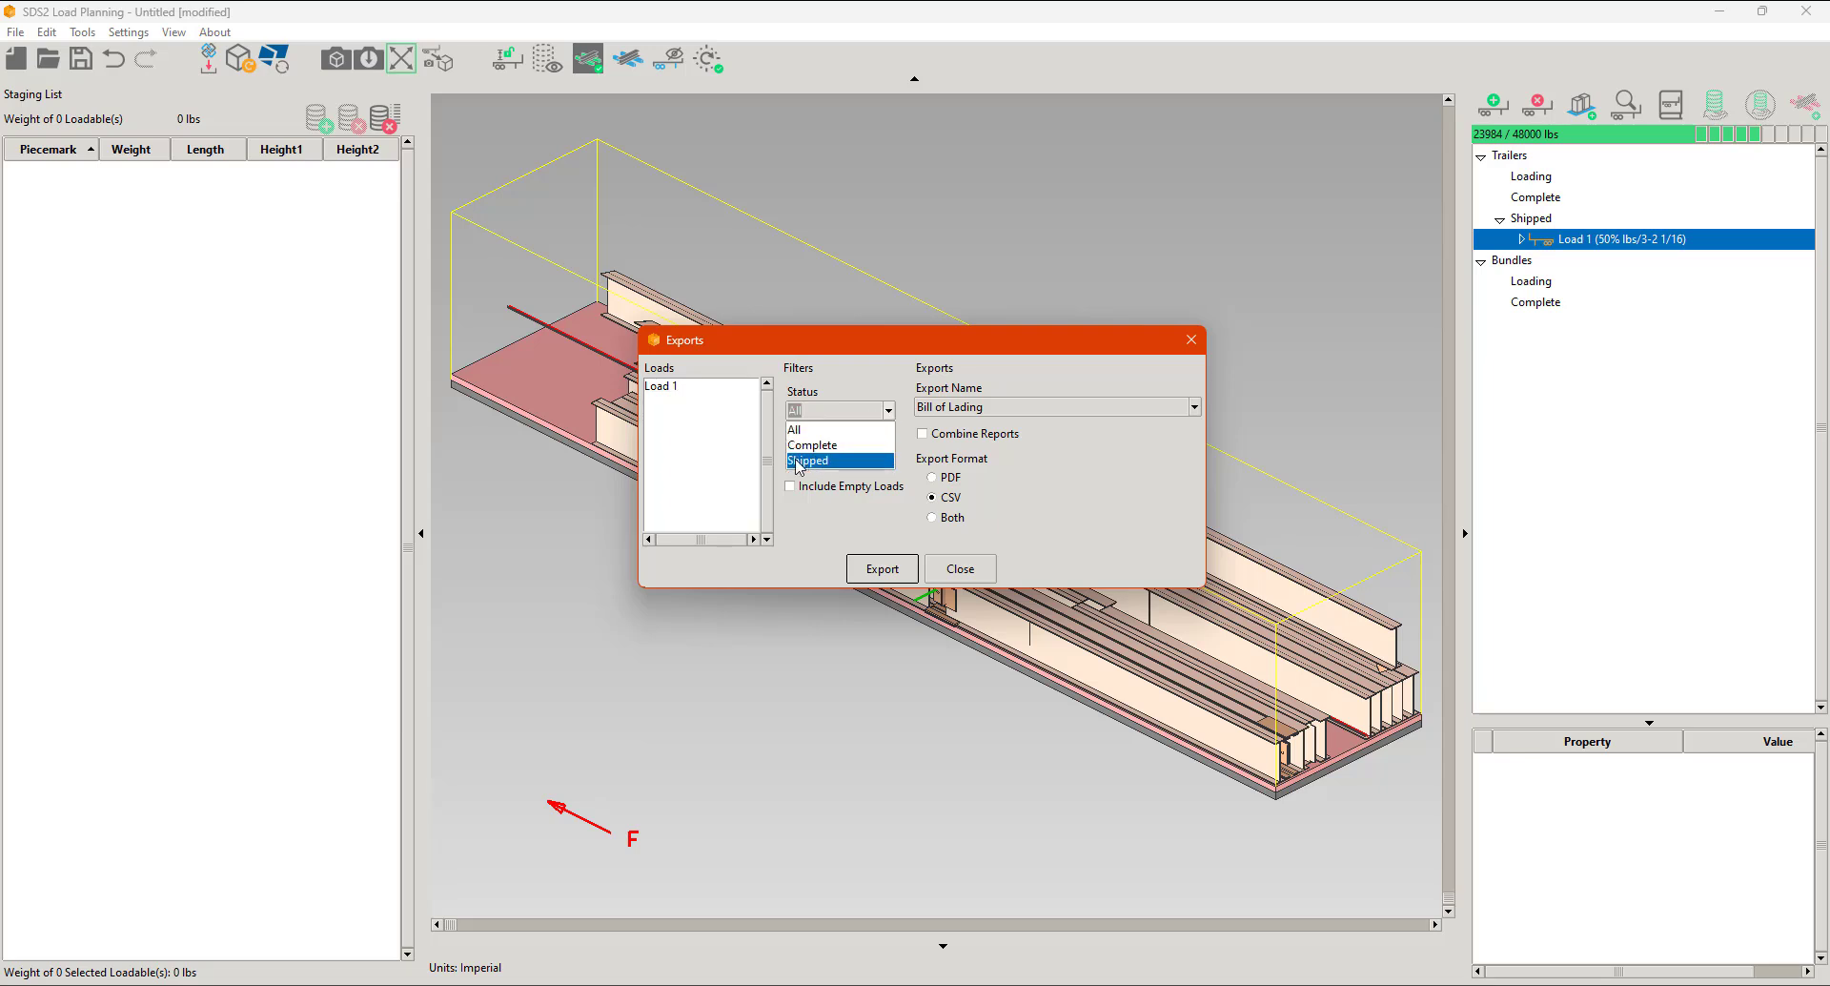
left_click(671, 399)
left_click(671, 399)
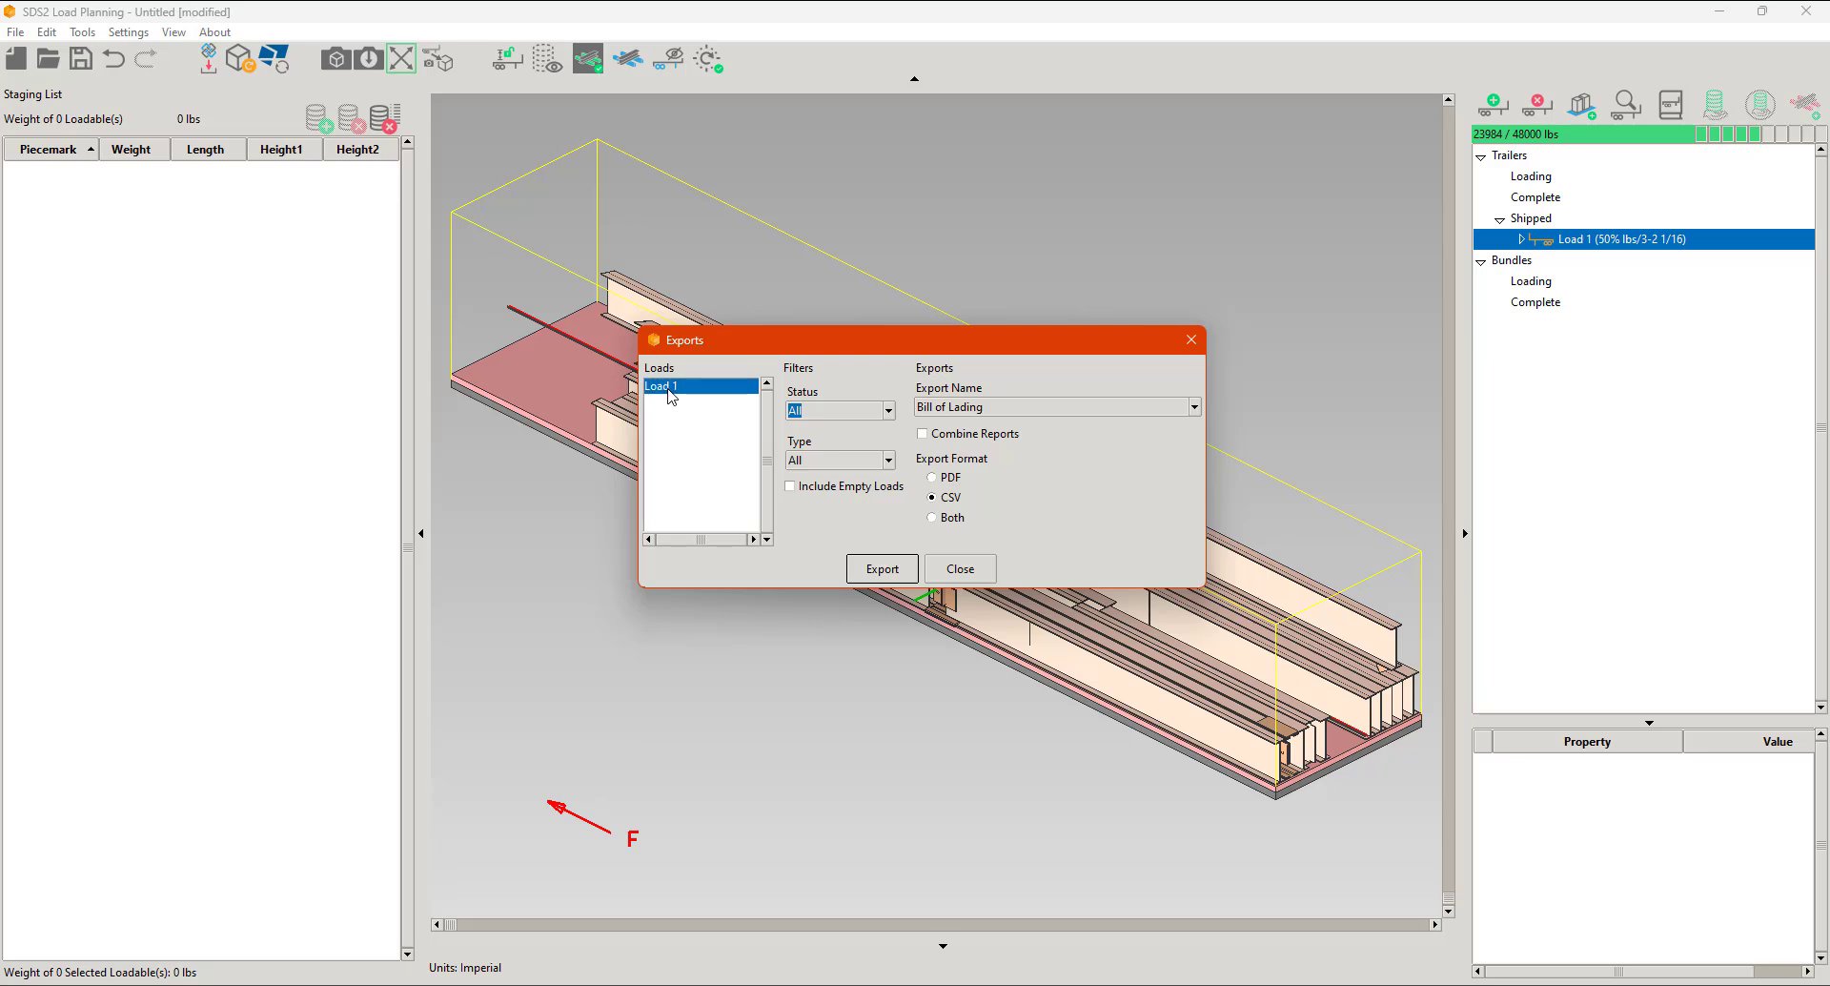
left_click(1068, 409)
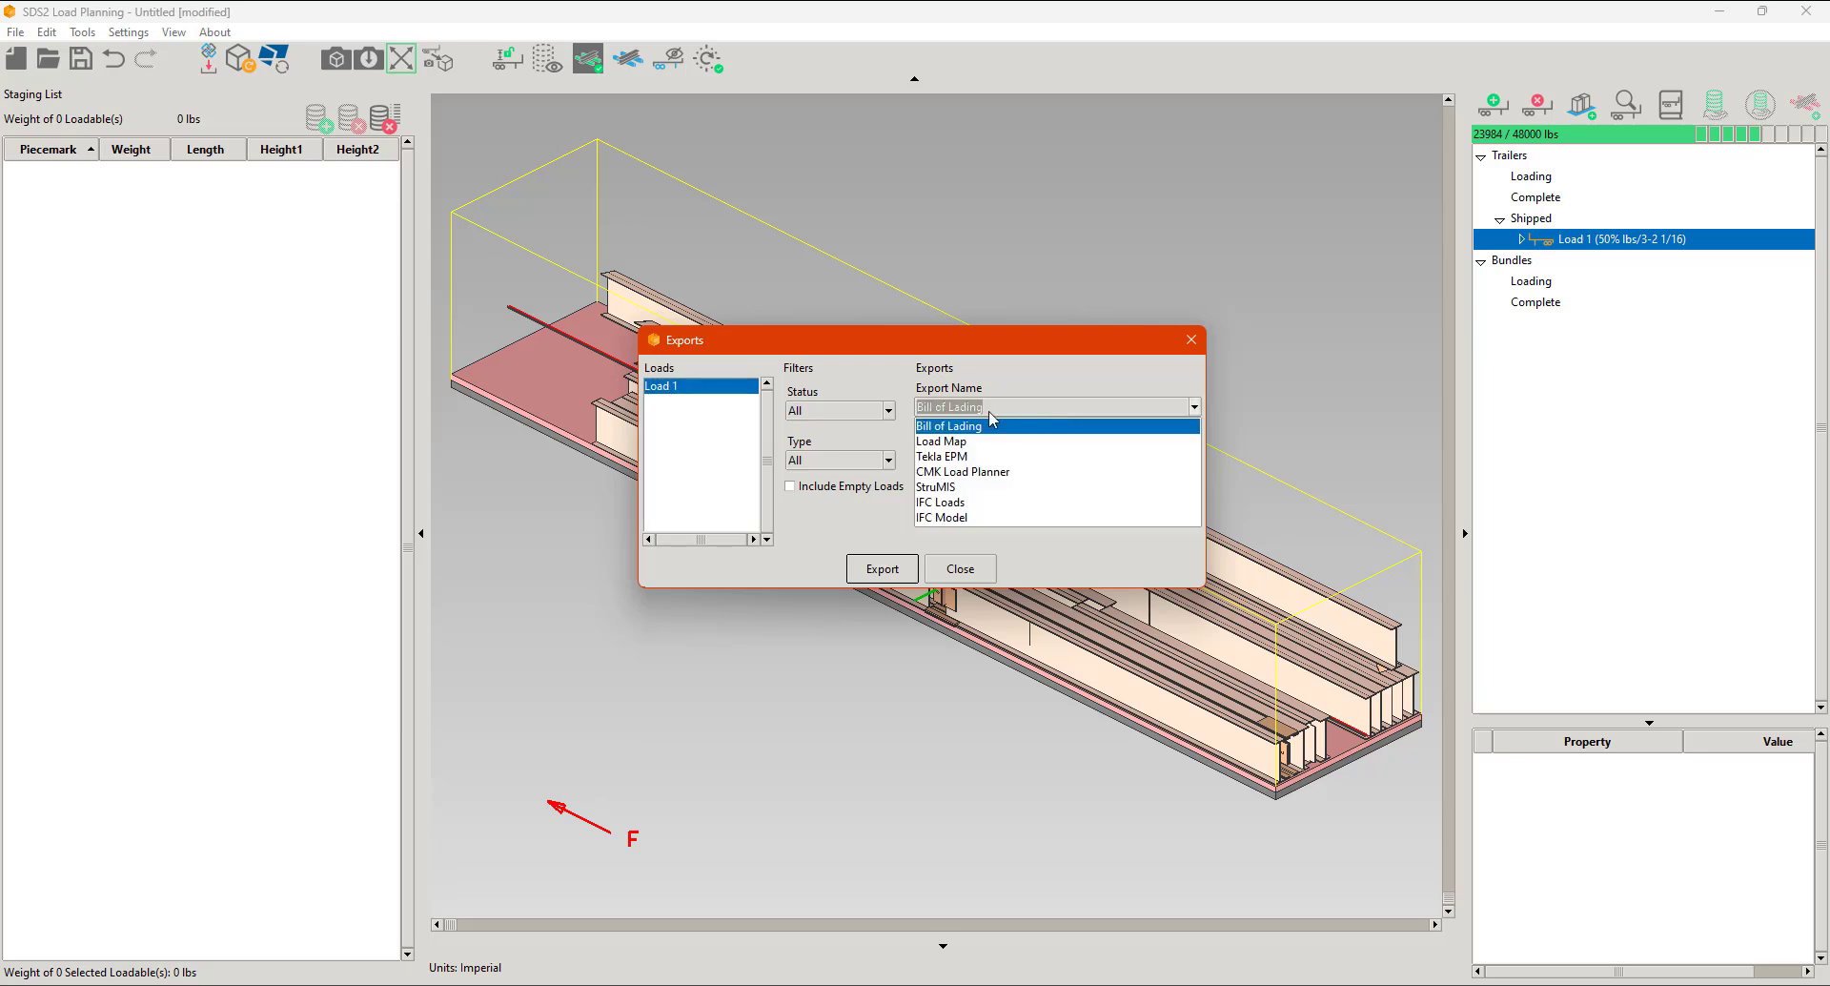
left_click(938, 486)
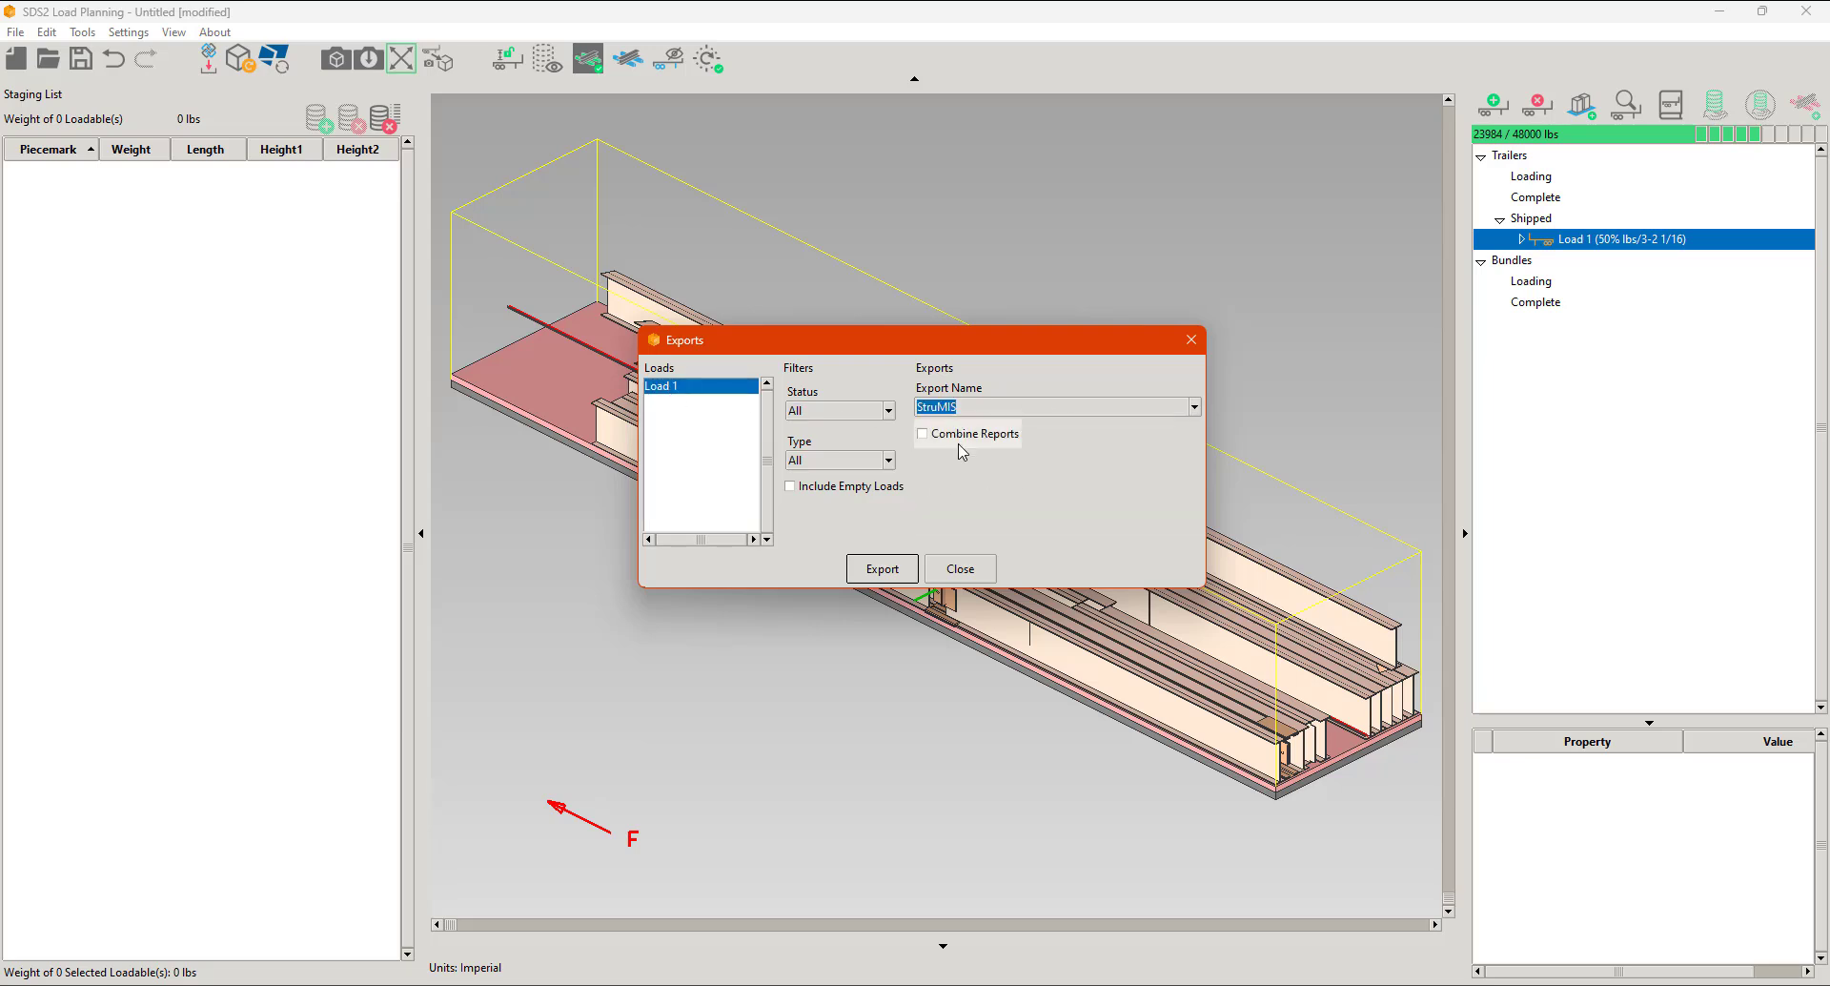
left_click(890, 576)
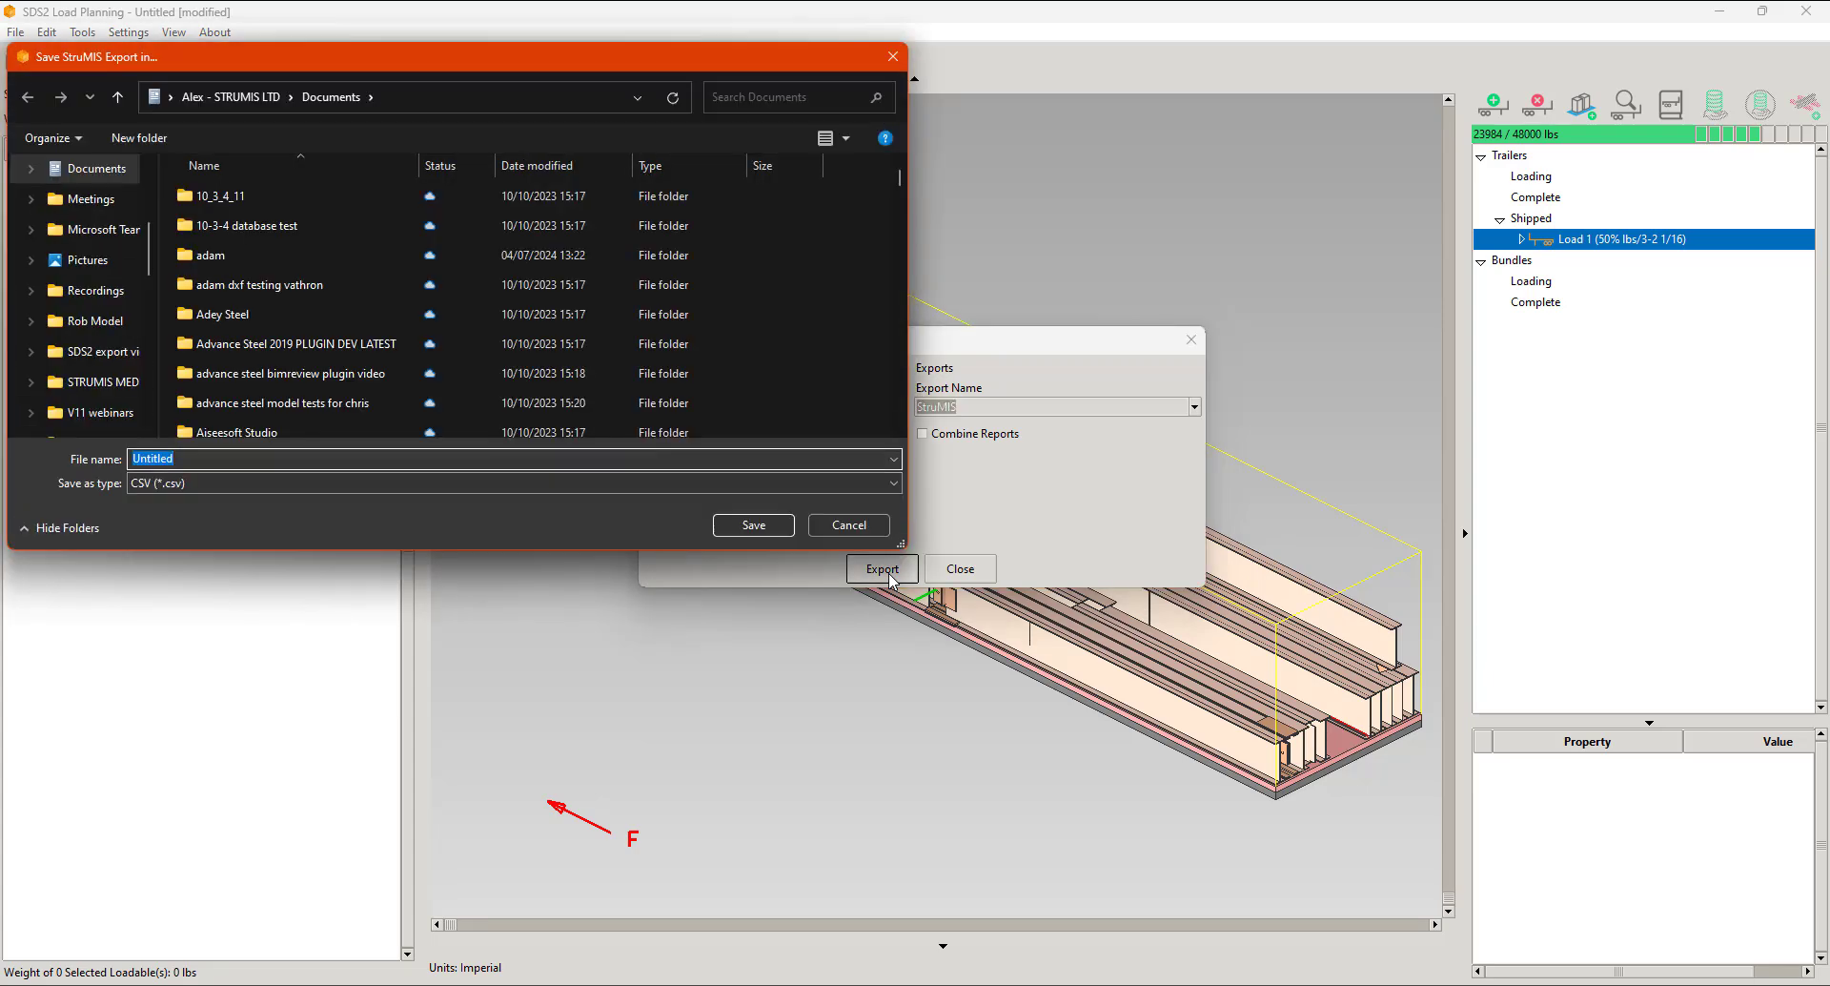
Save the export as CSV file Load 1 Truck 1 in C:\Users\Public\Documents\load planning
left_click(542, 101)
type("C:\\Users\\Public\\Documents\\load planning")
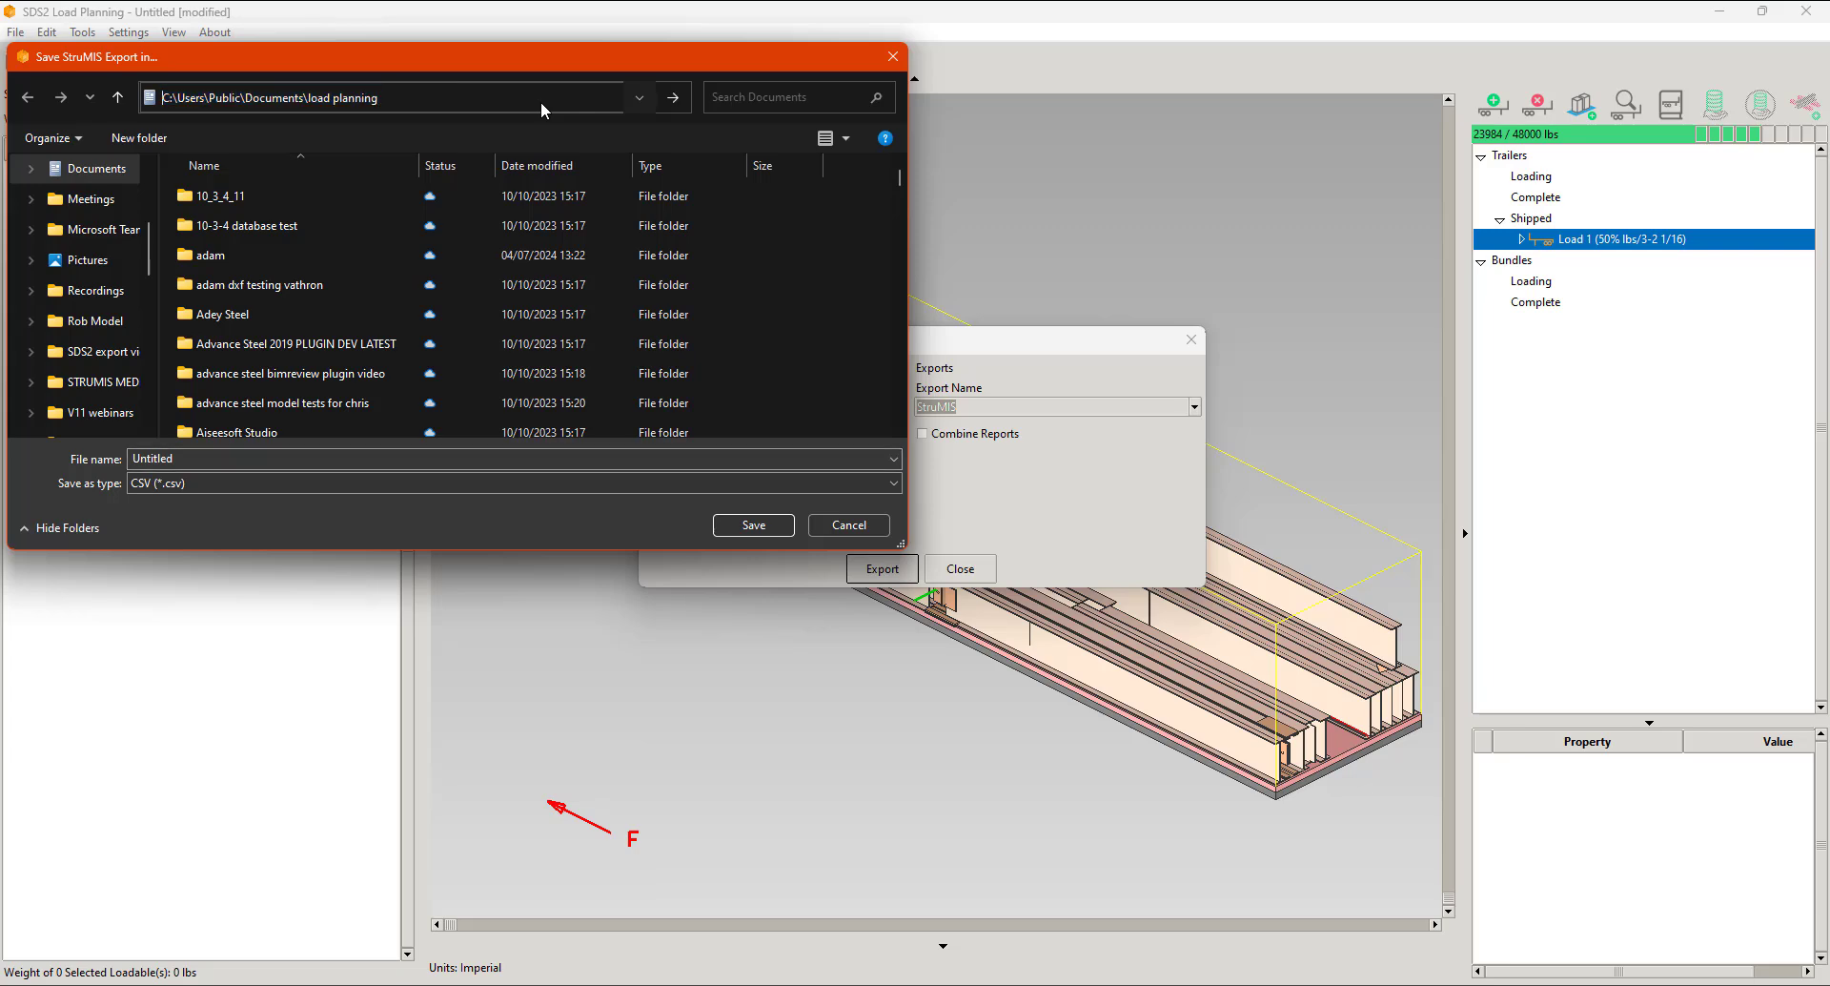
key("Return")
left_click(212, 460)
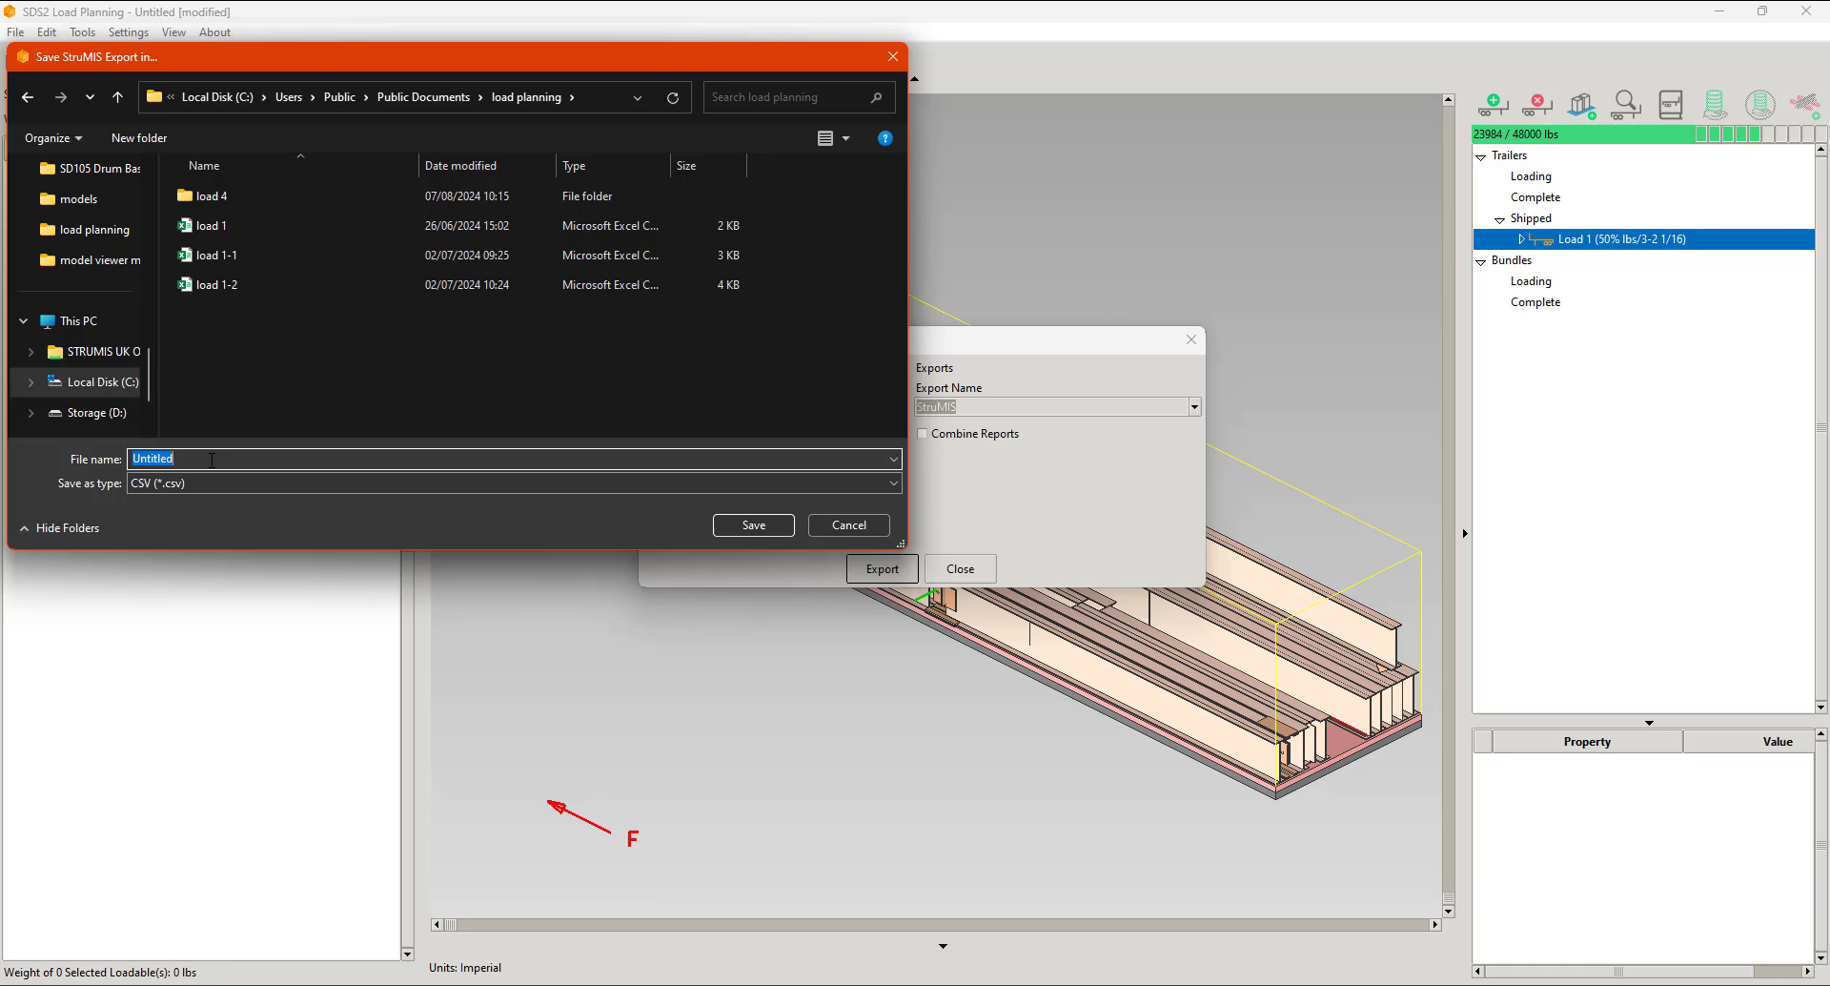
type("Load 1 Truck 1")
left_click(753, 525)
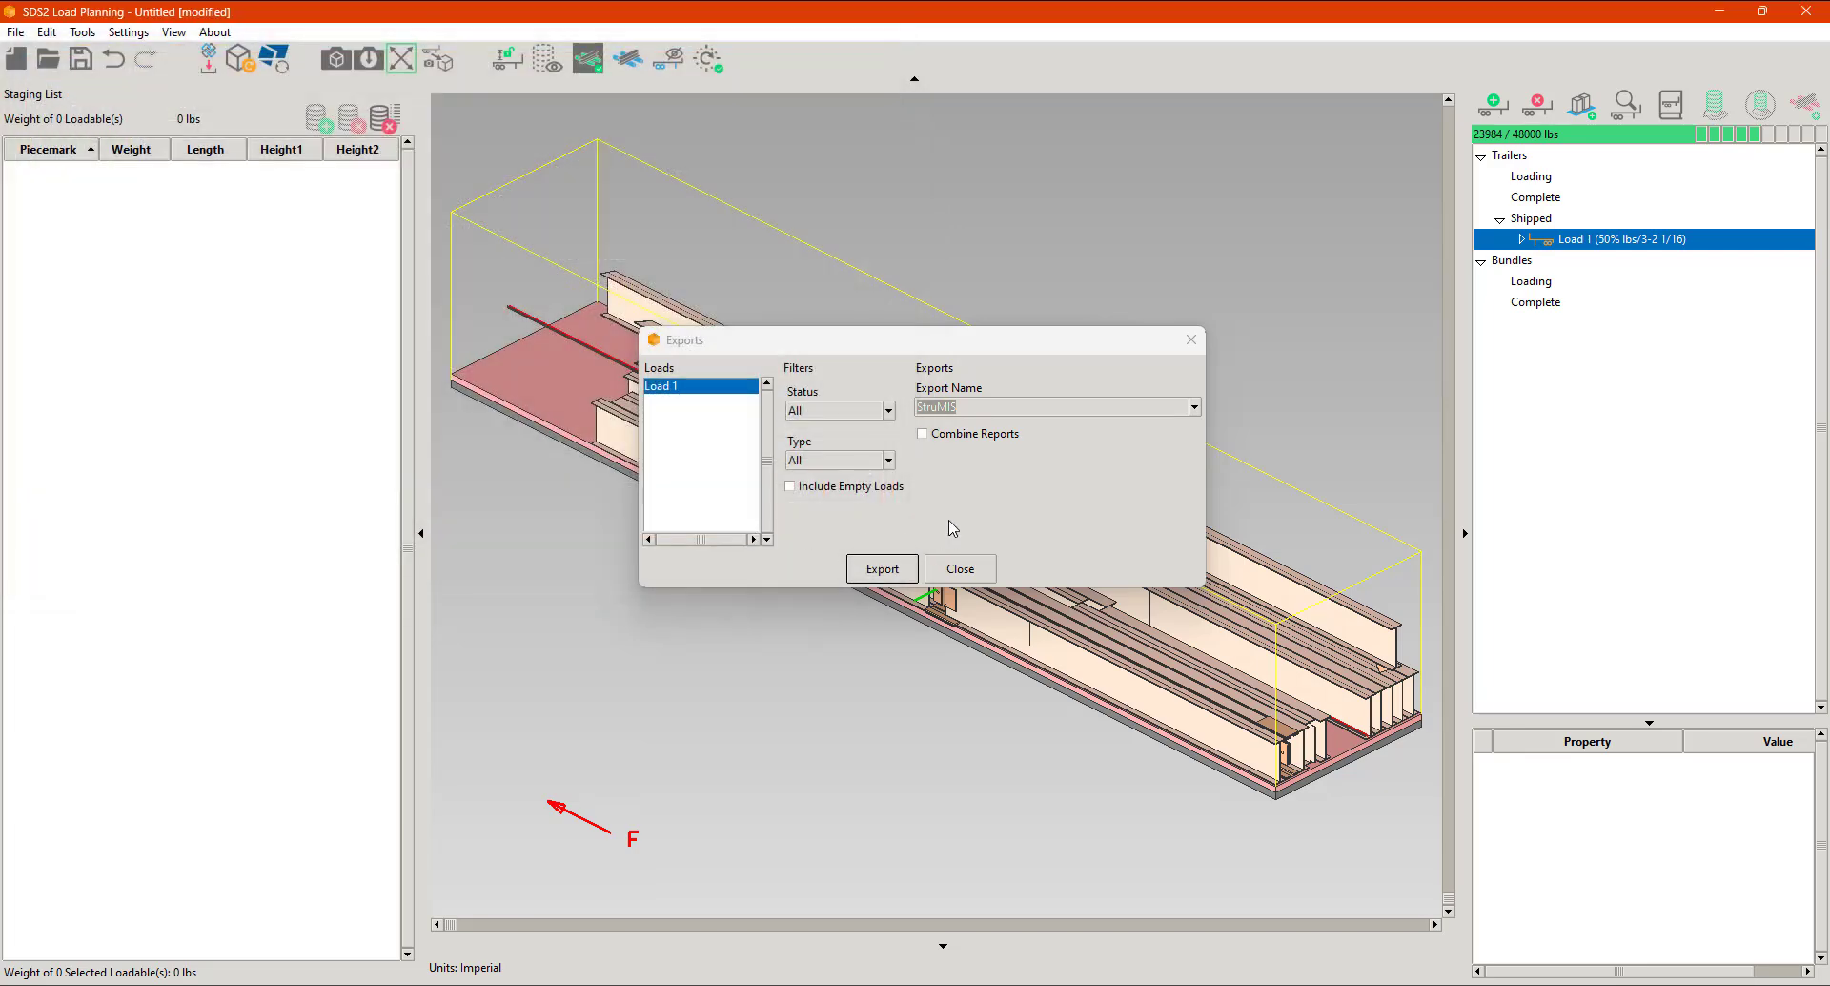
Switch to STRUMIS and list the contract's work orders at the Loading to Site process in Production Control
mouse_move(702, 982)
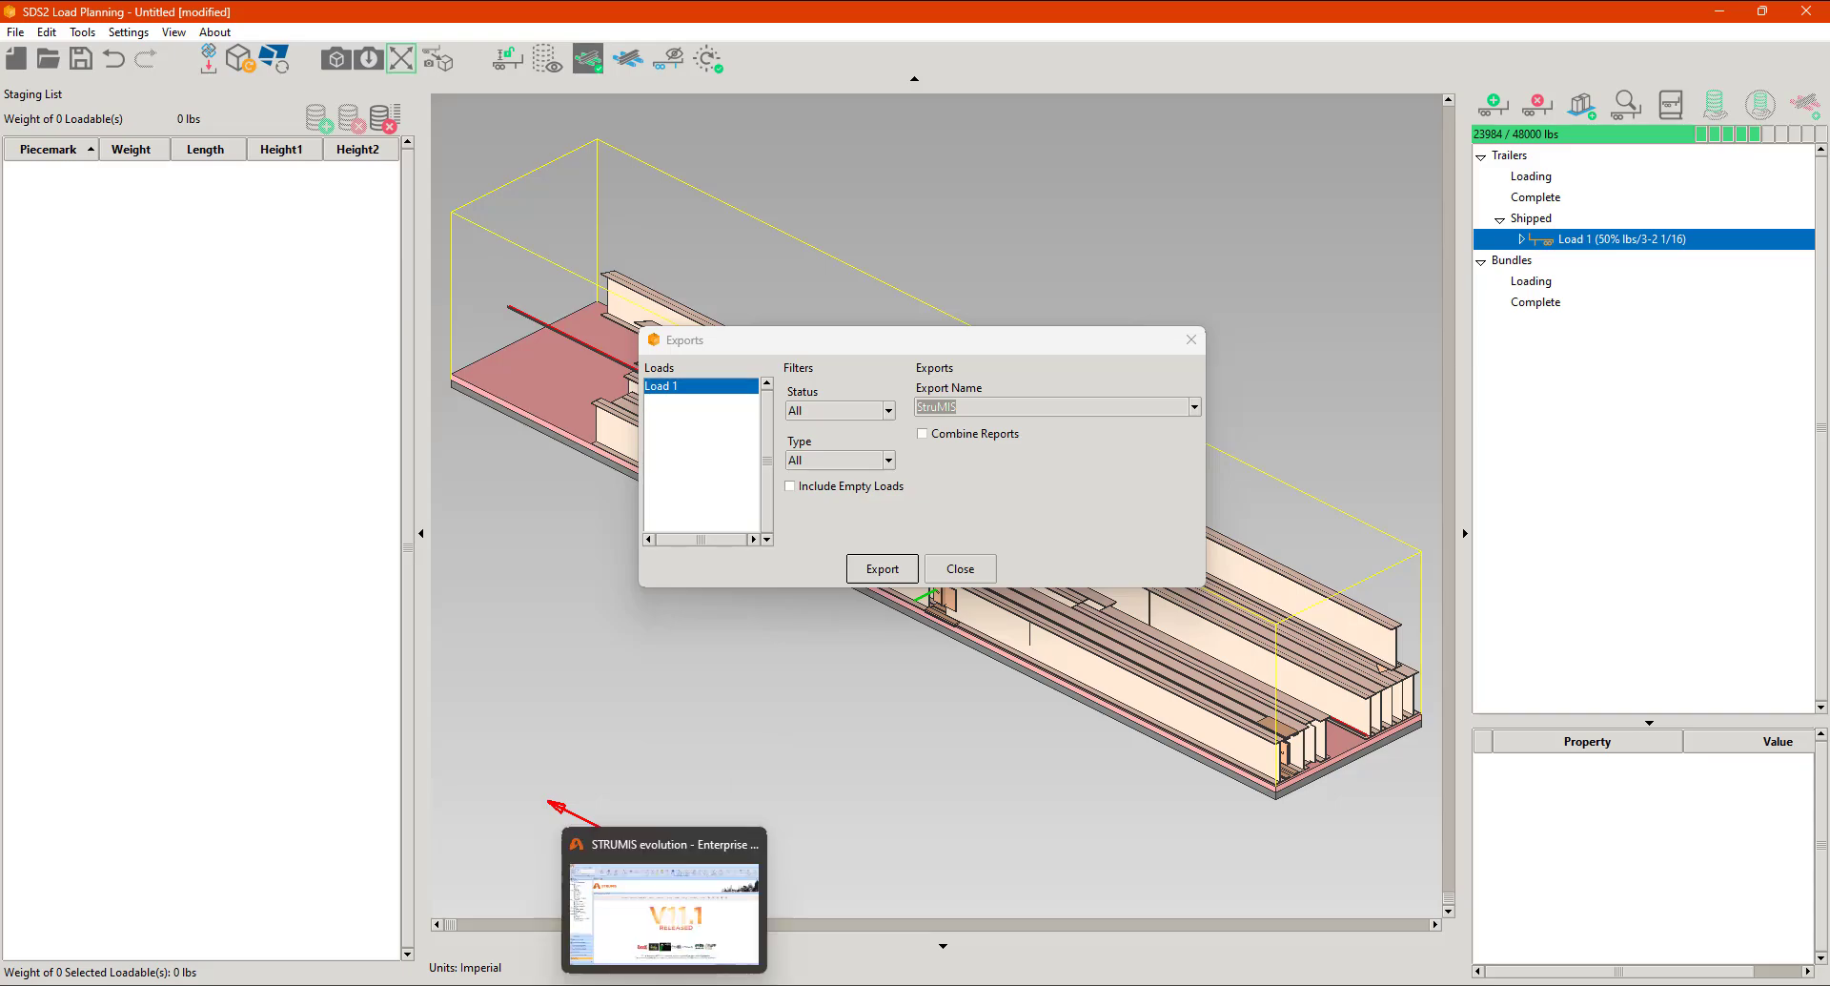
left_click(715, 872)
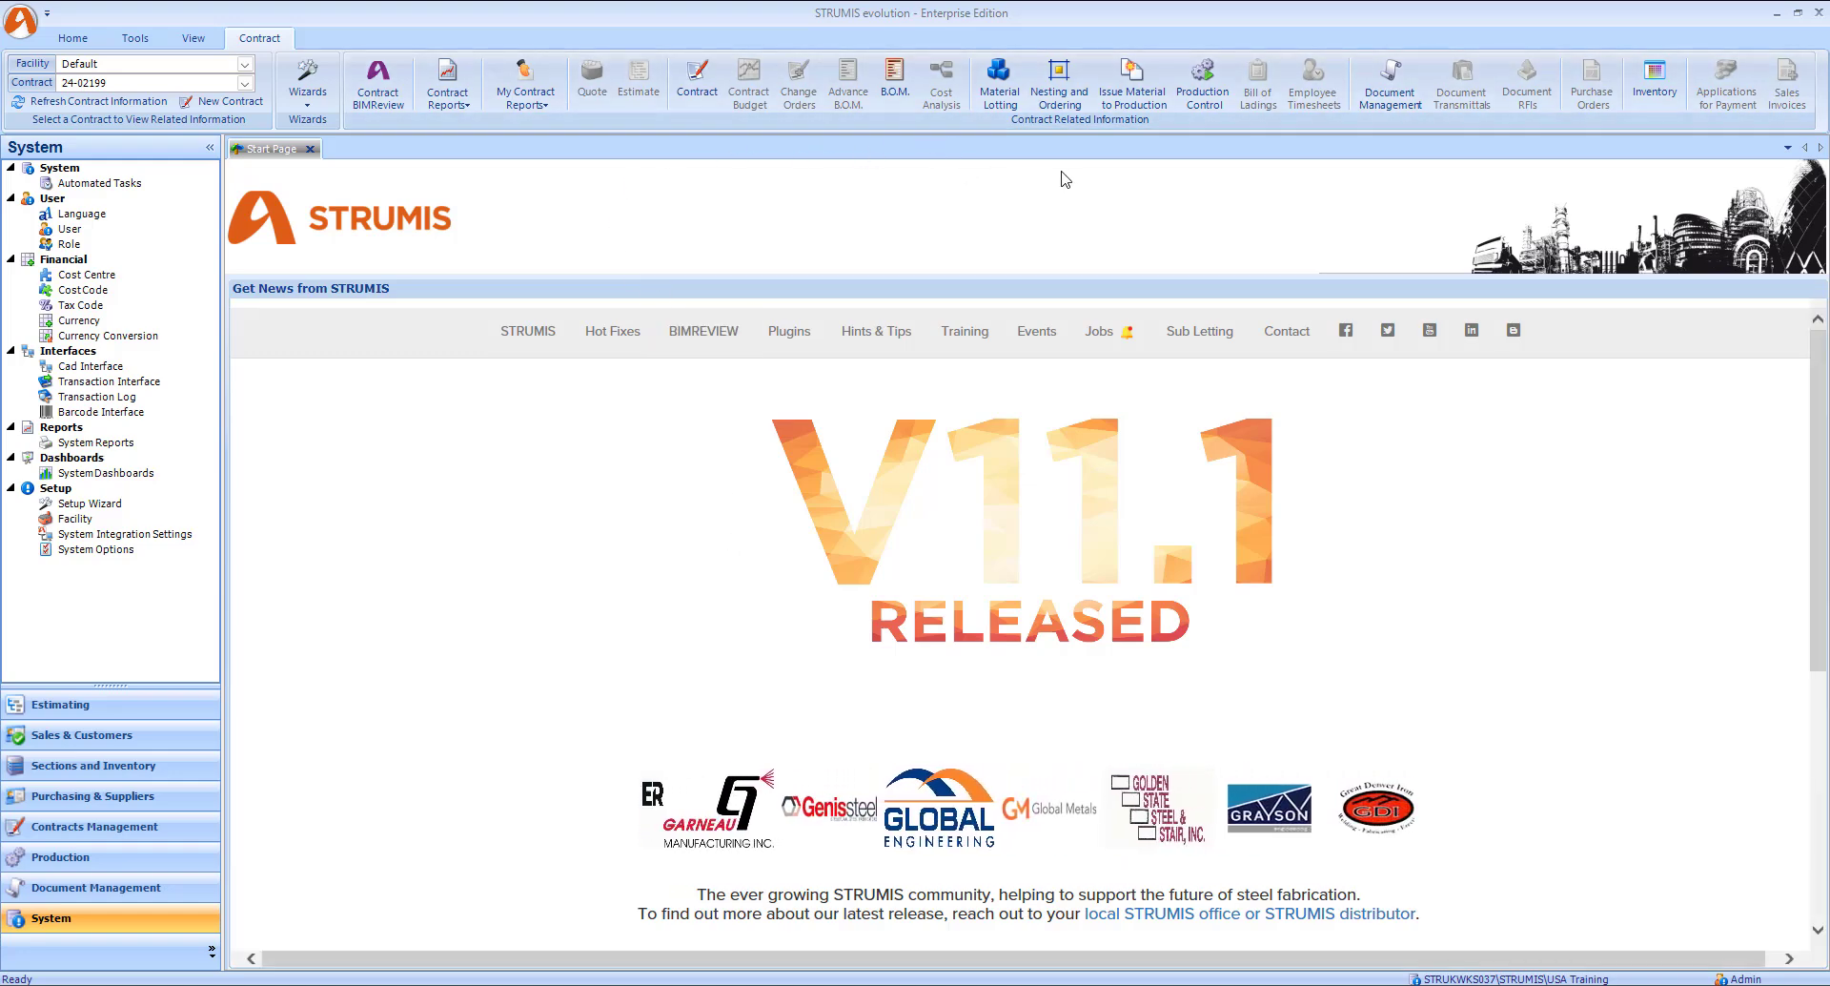
left_click(1181, 101)
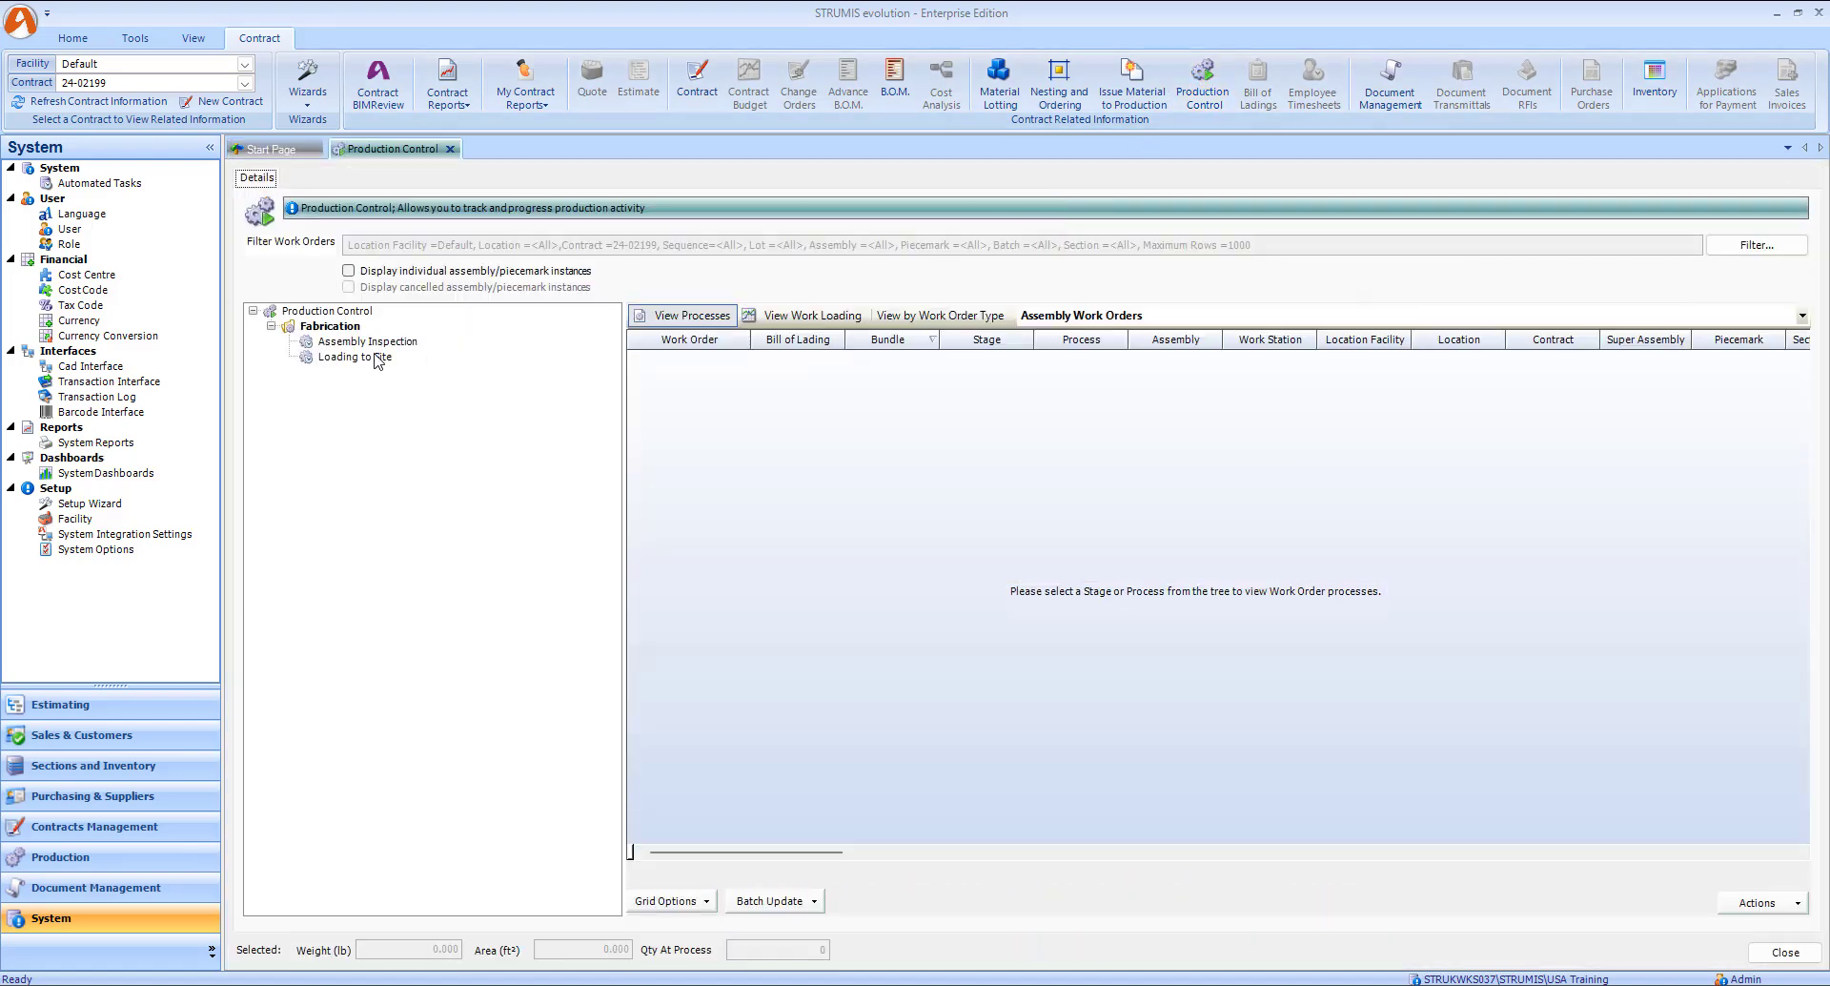
left_click(391, 358)
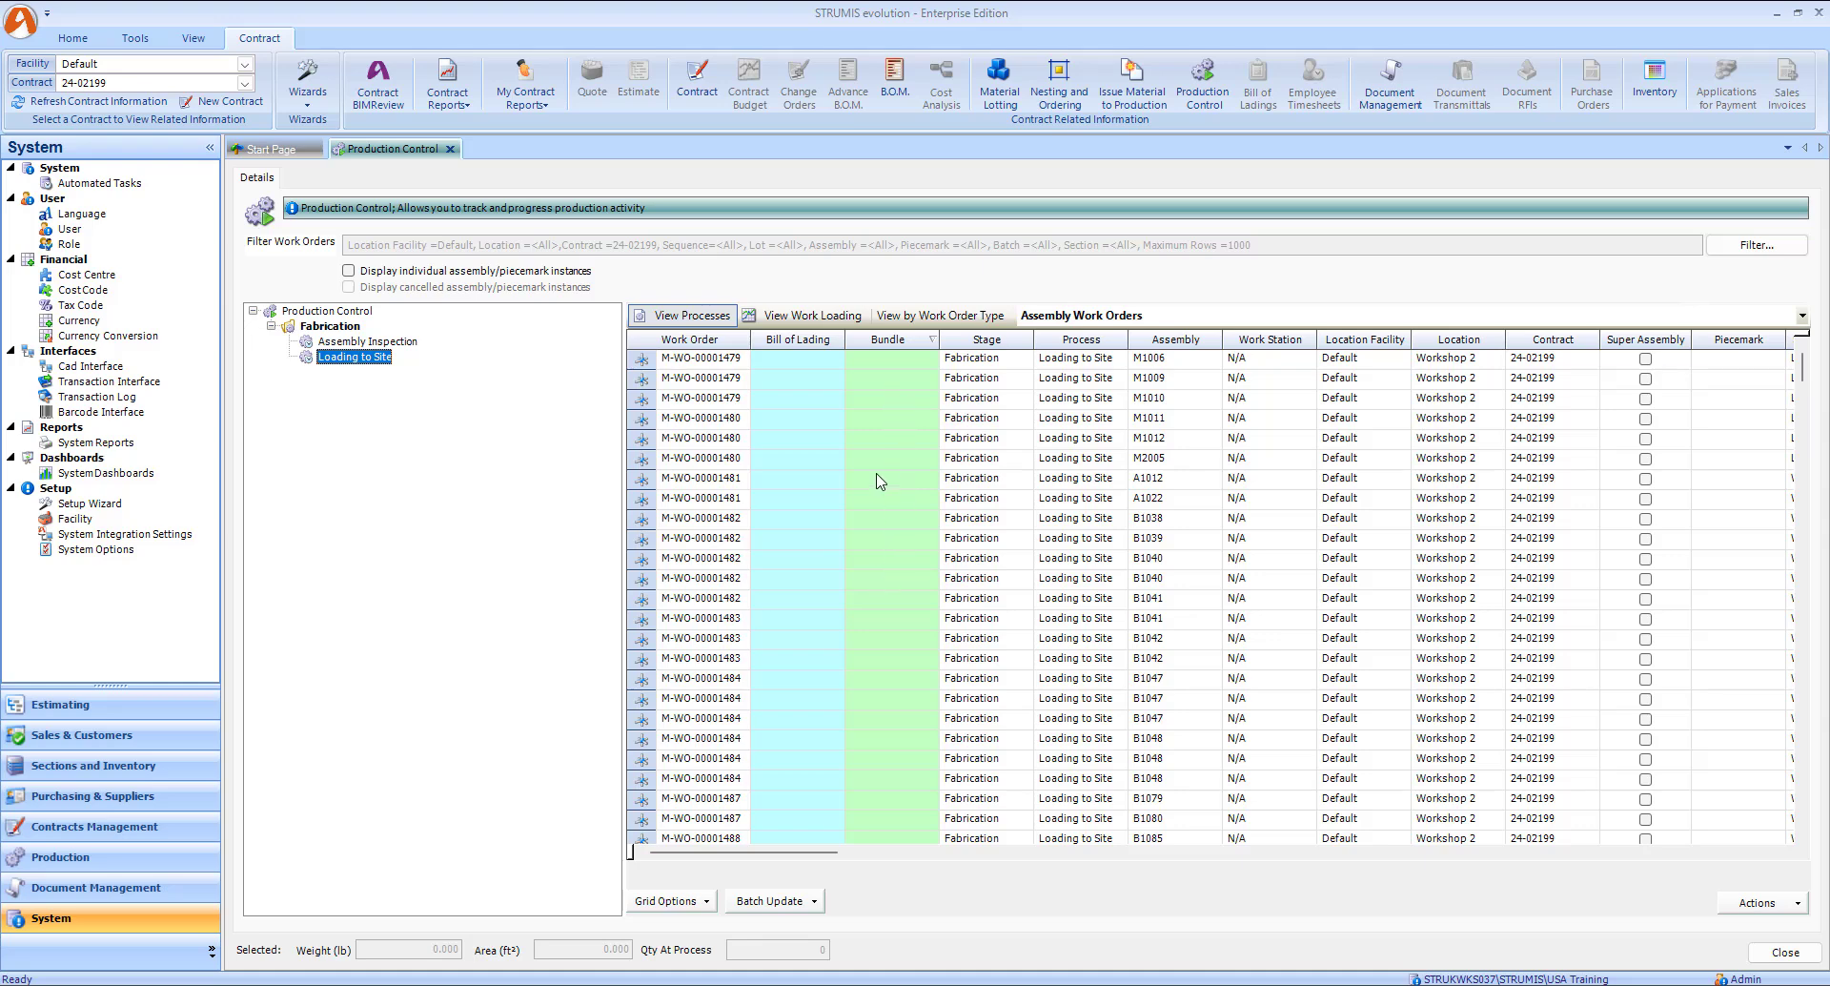
Set the Fortosi file location automated task's backup location to Load 1 Truck 1.csv in the load planning folder and save the task
left_click(100, 183)
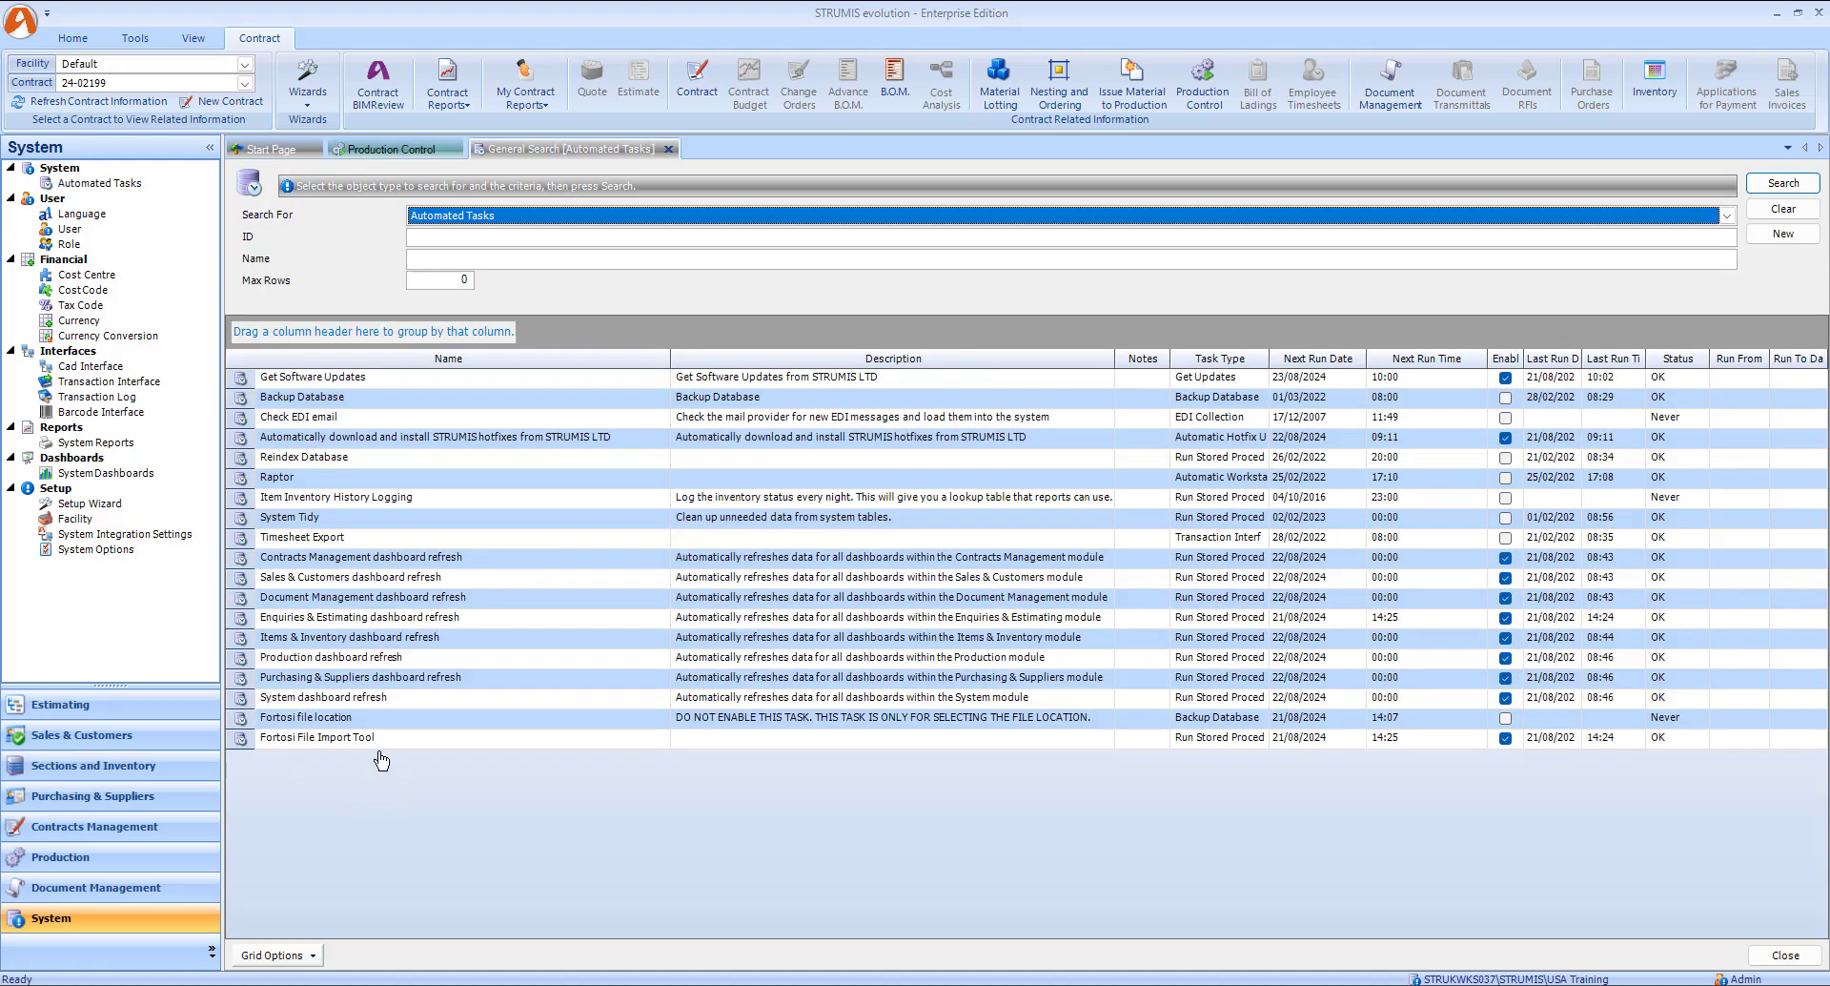
left_click(341, 723)
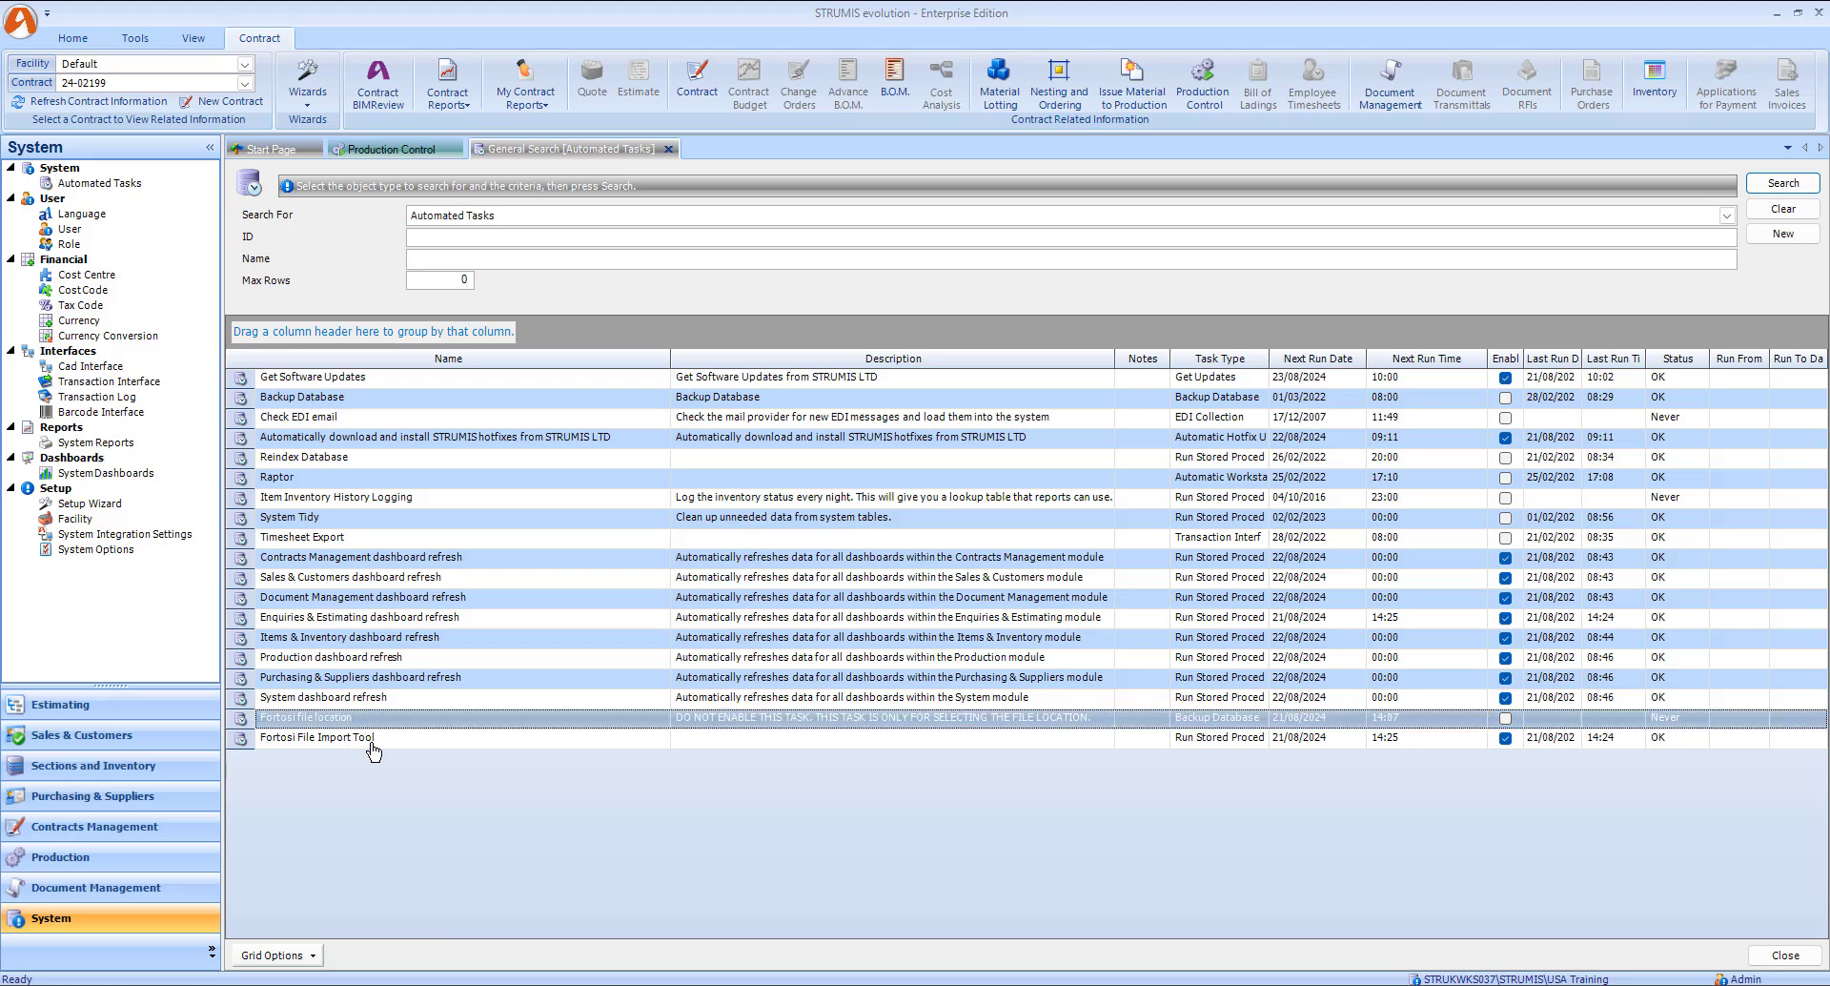
double_click(375, 716)
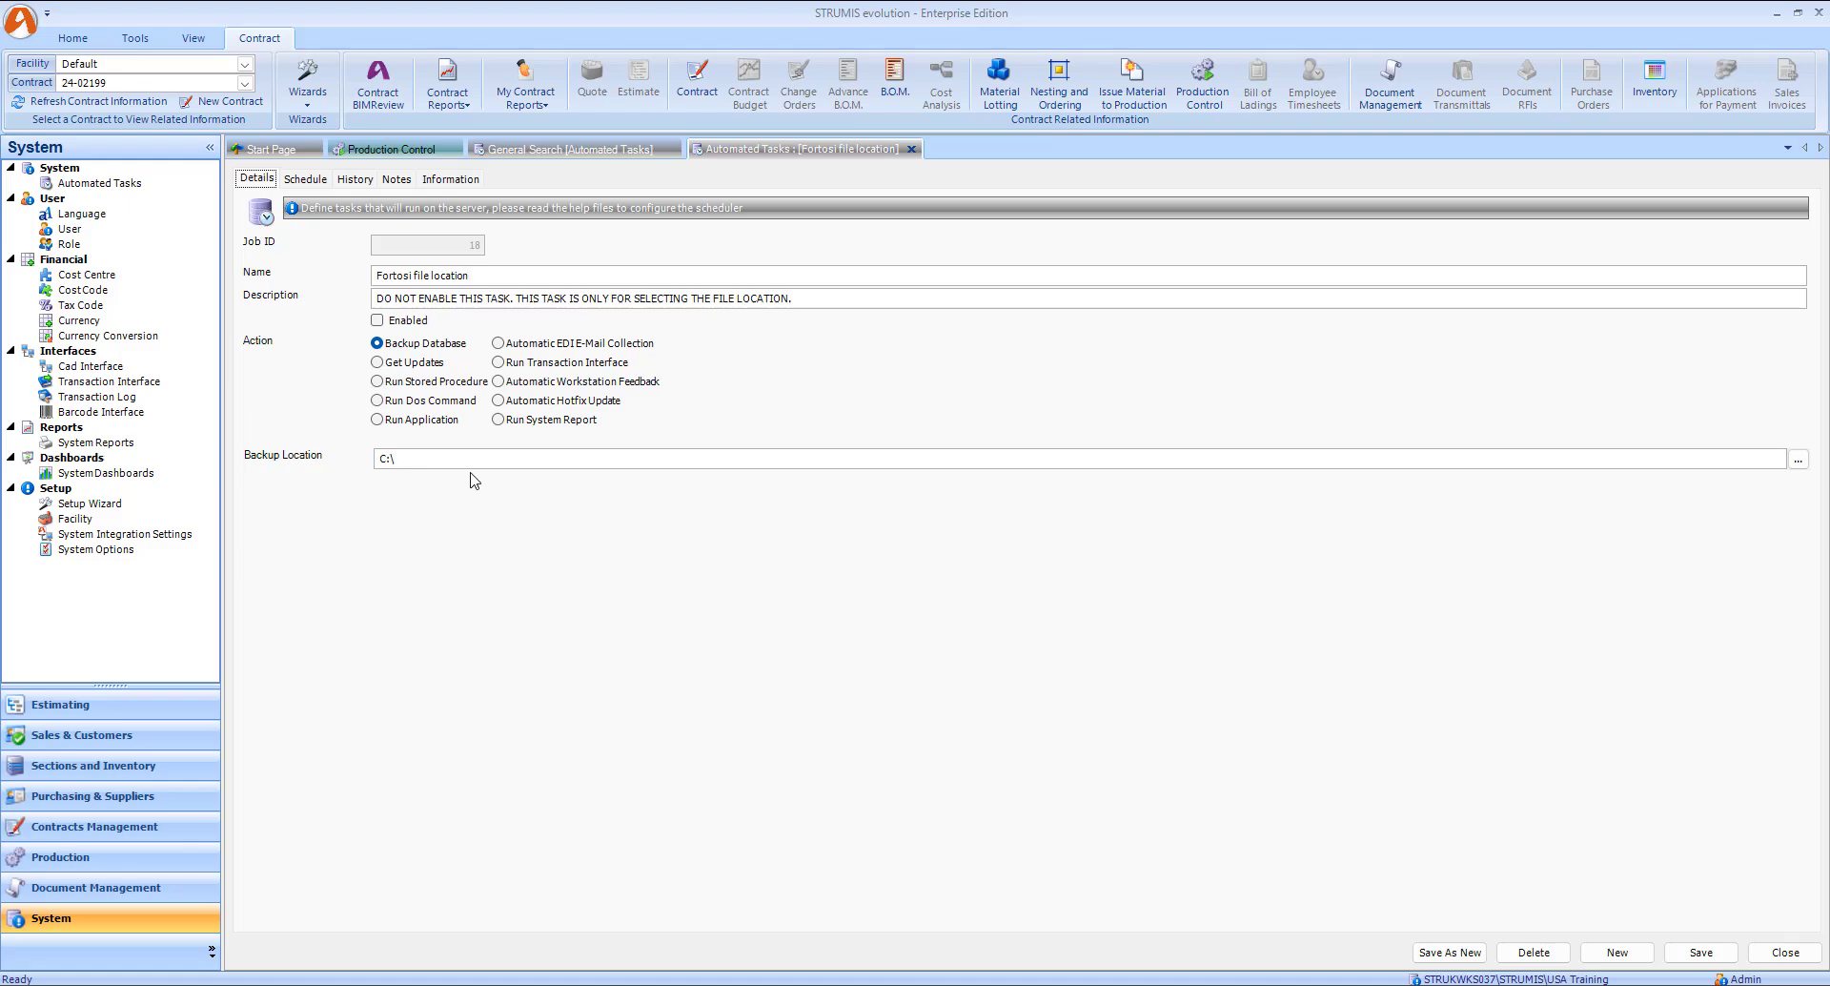
left_click(1799, 460)
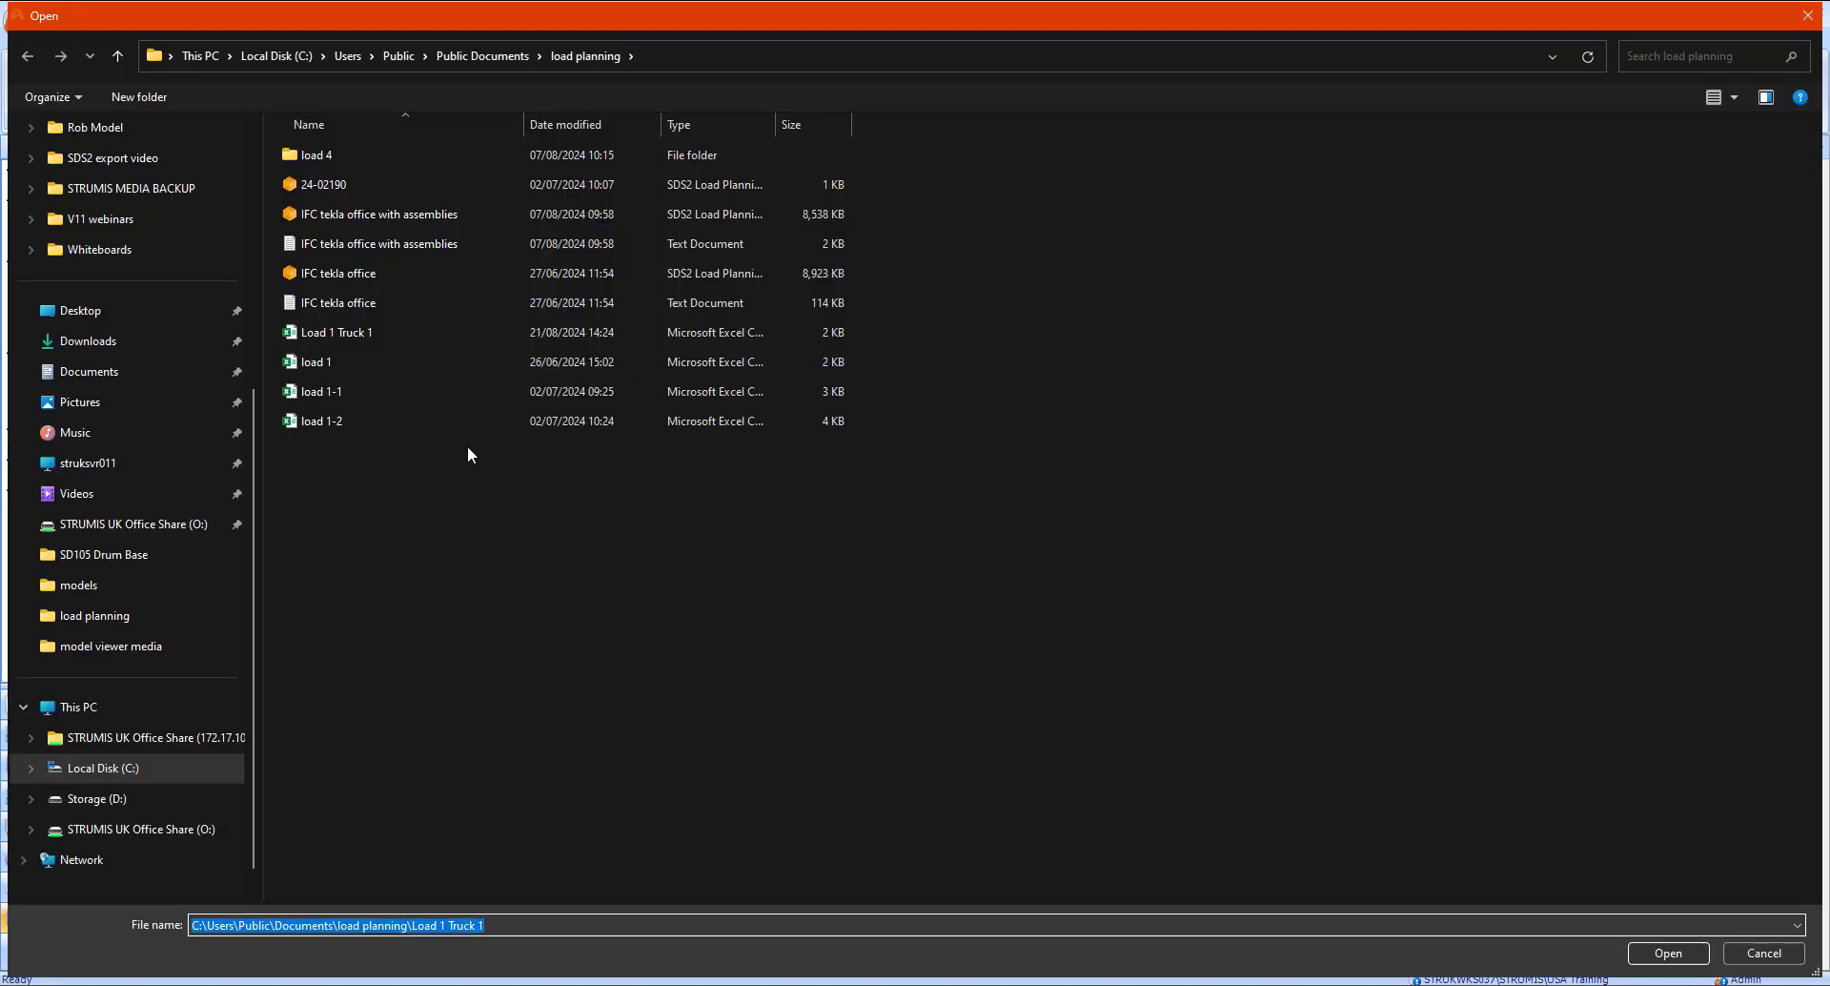
double_click(321, 332)
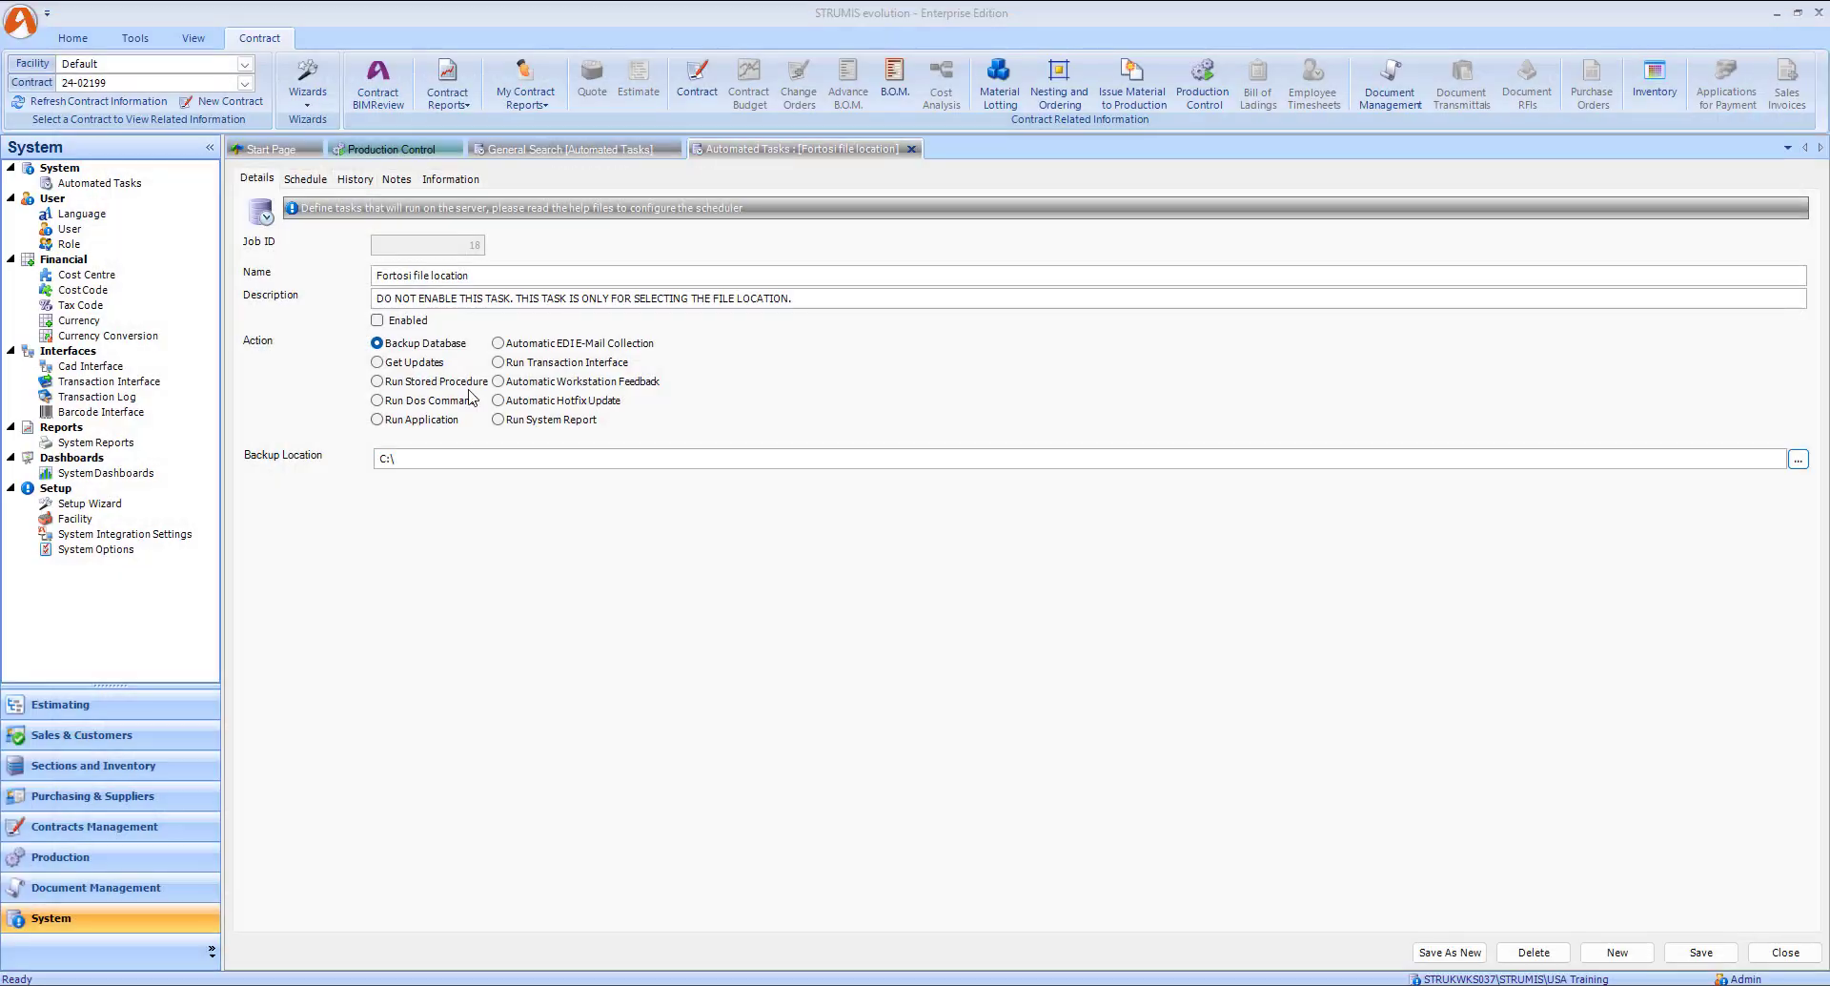
left_click(1700, 951)
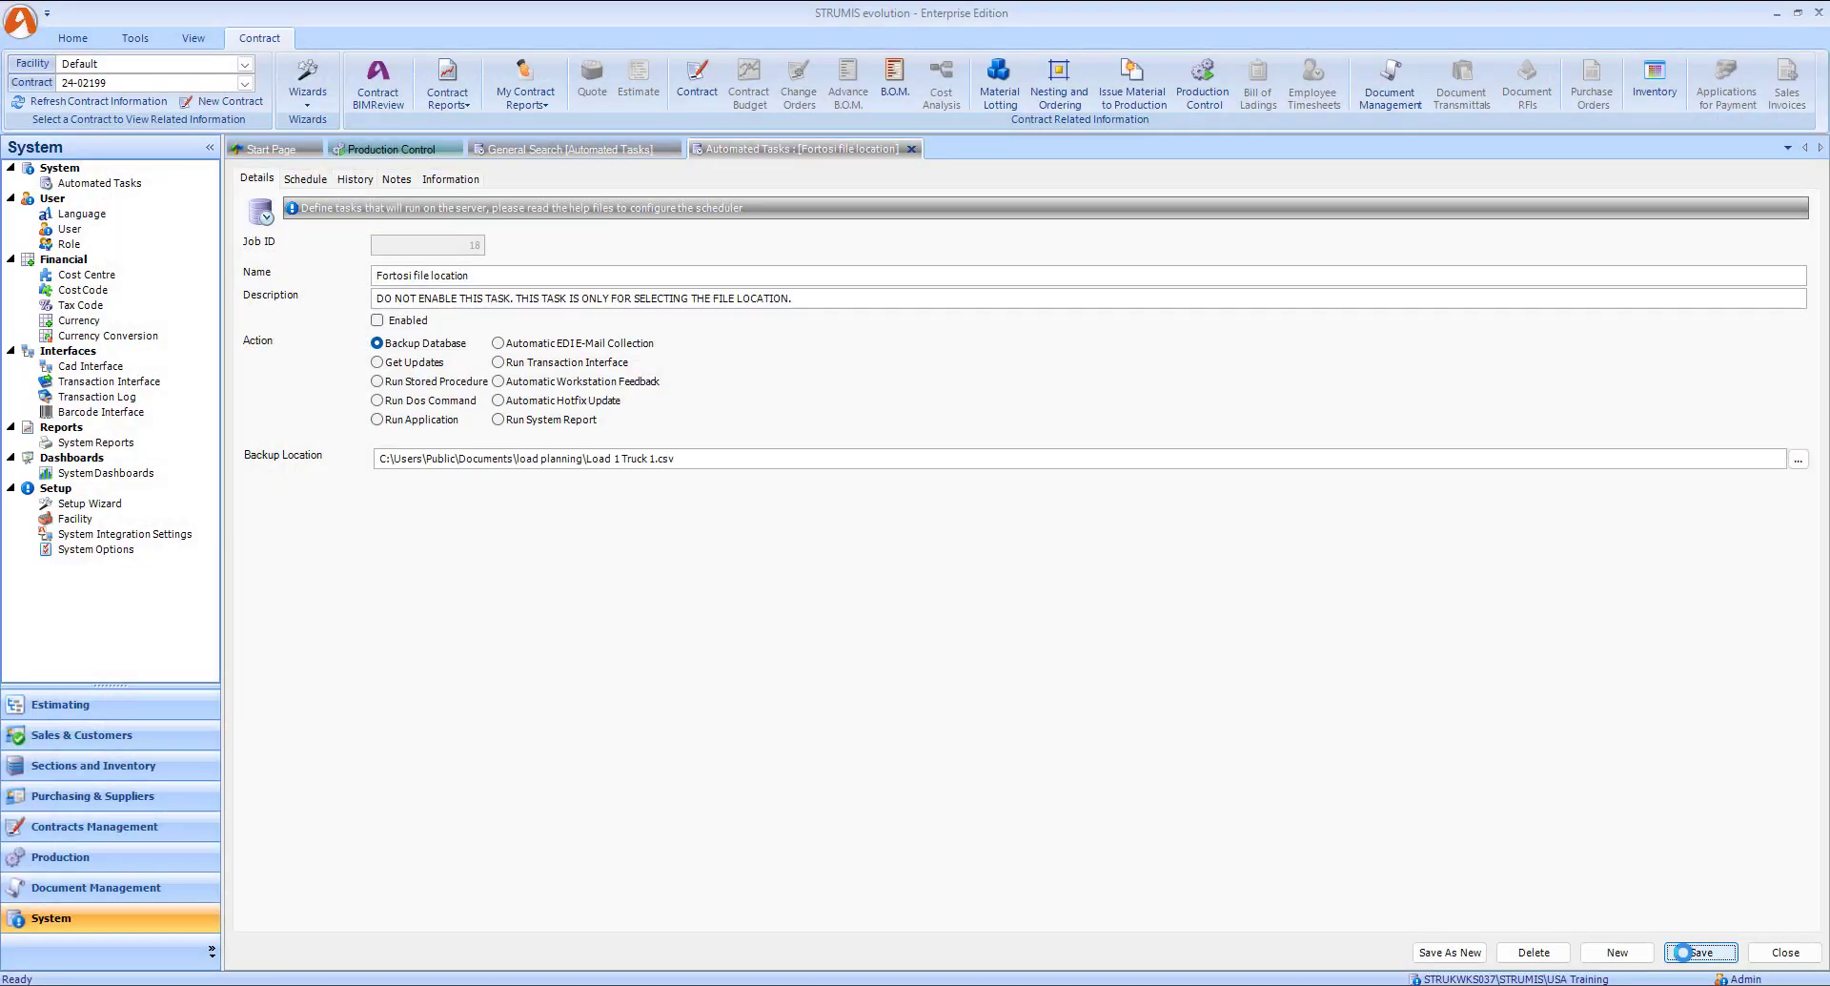
left_click(911, 148)
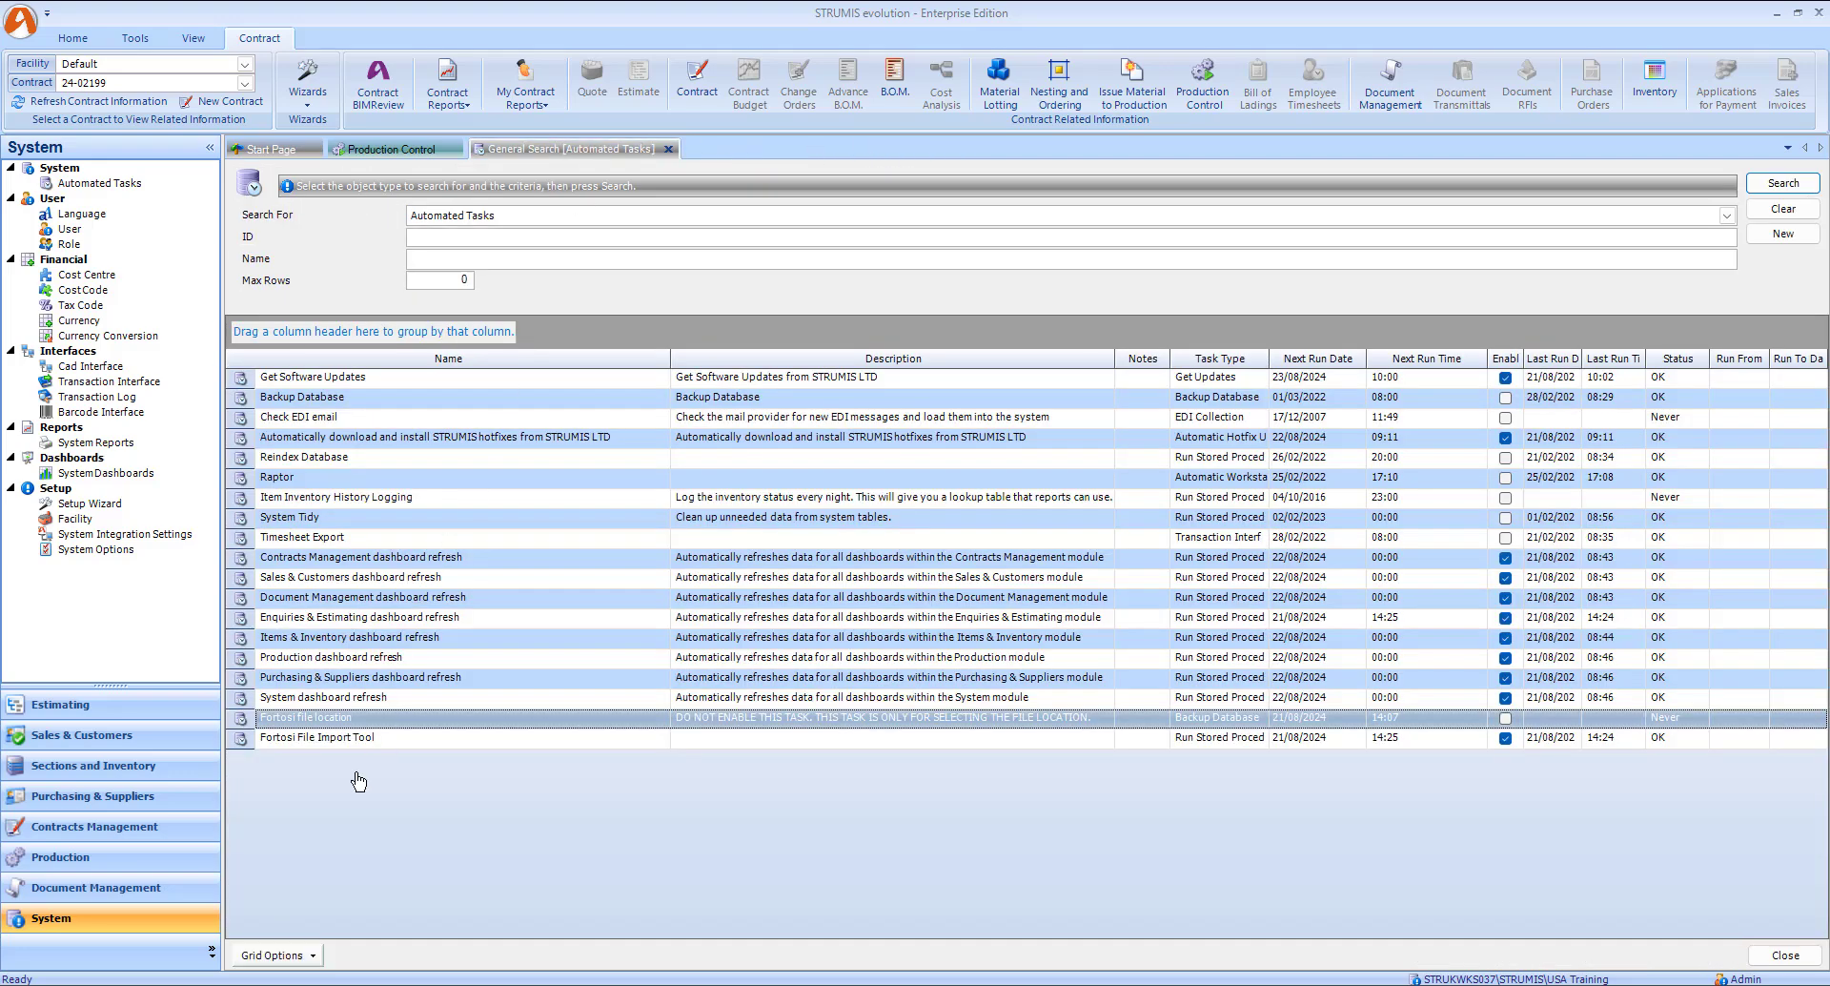
Check the run schedule of the Fortosi File Import Tool automated task and close the task
left_click(351, 741)
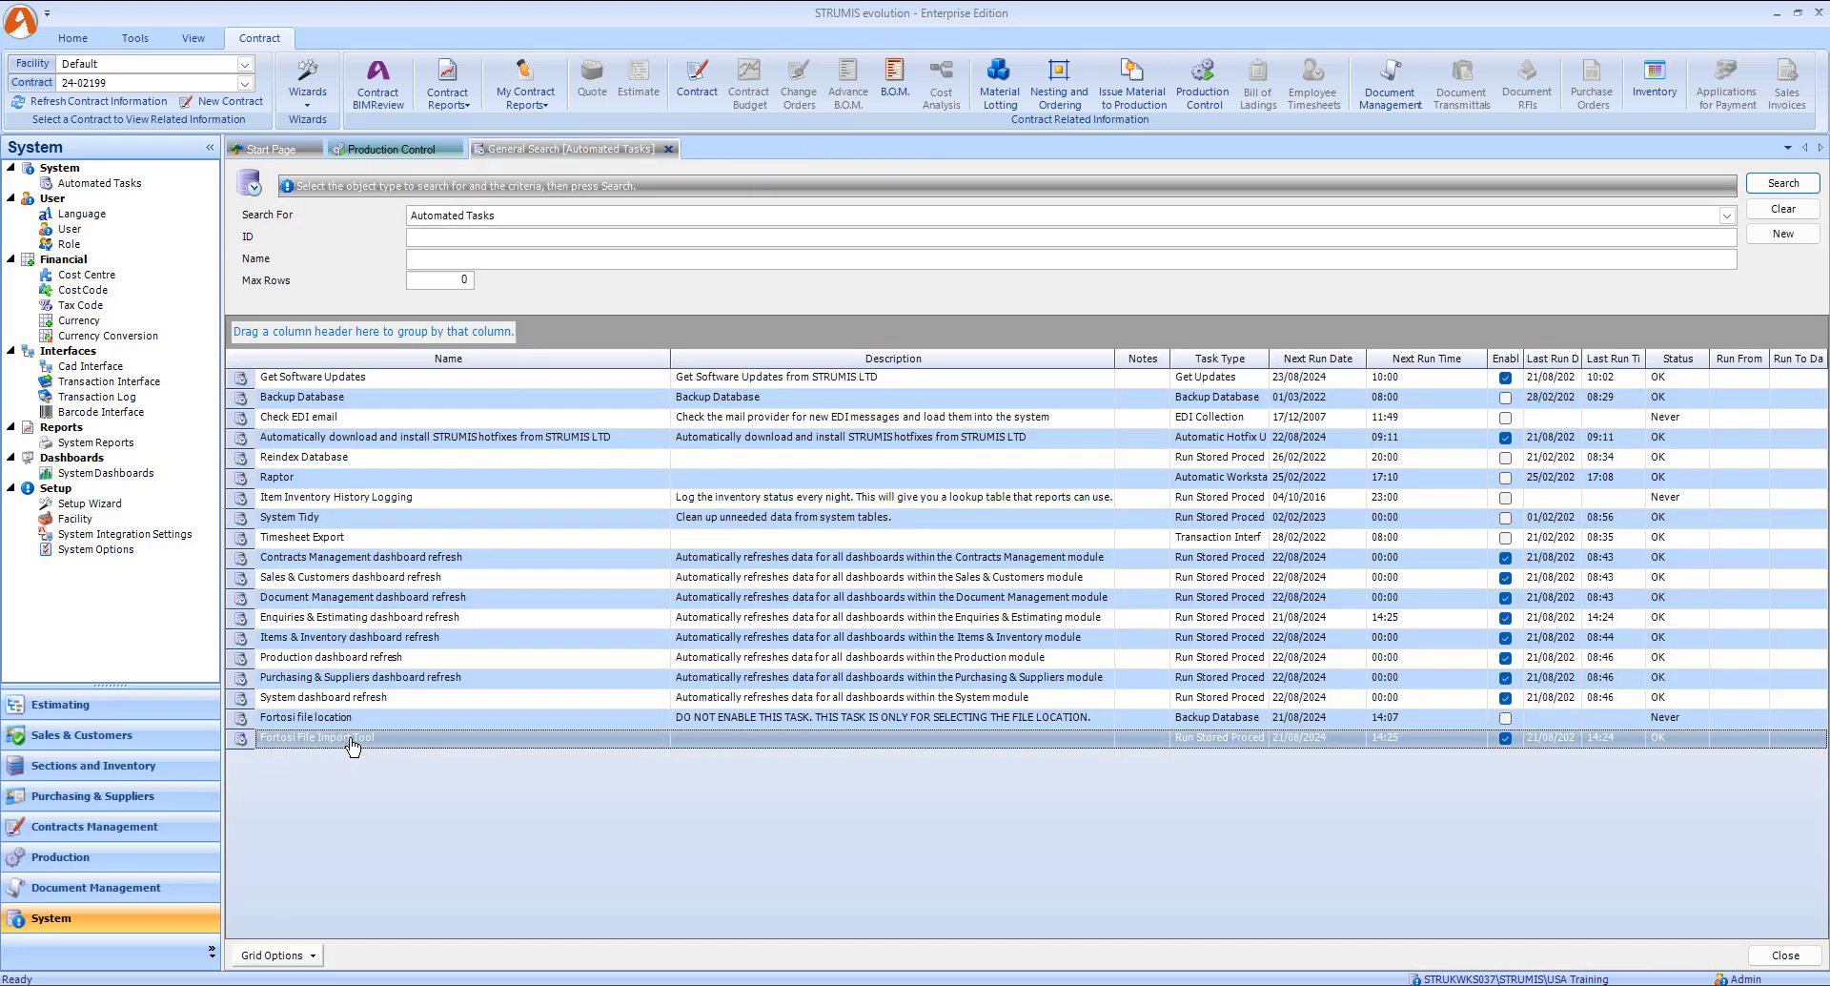
double_click(353, 743)
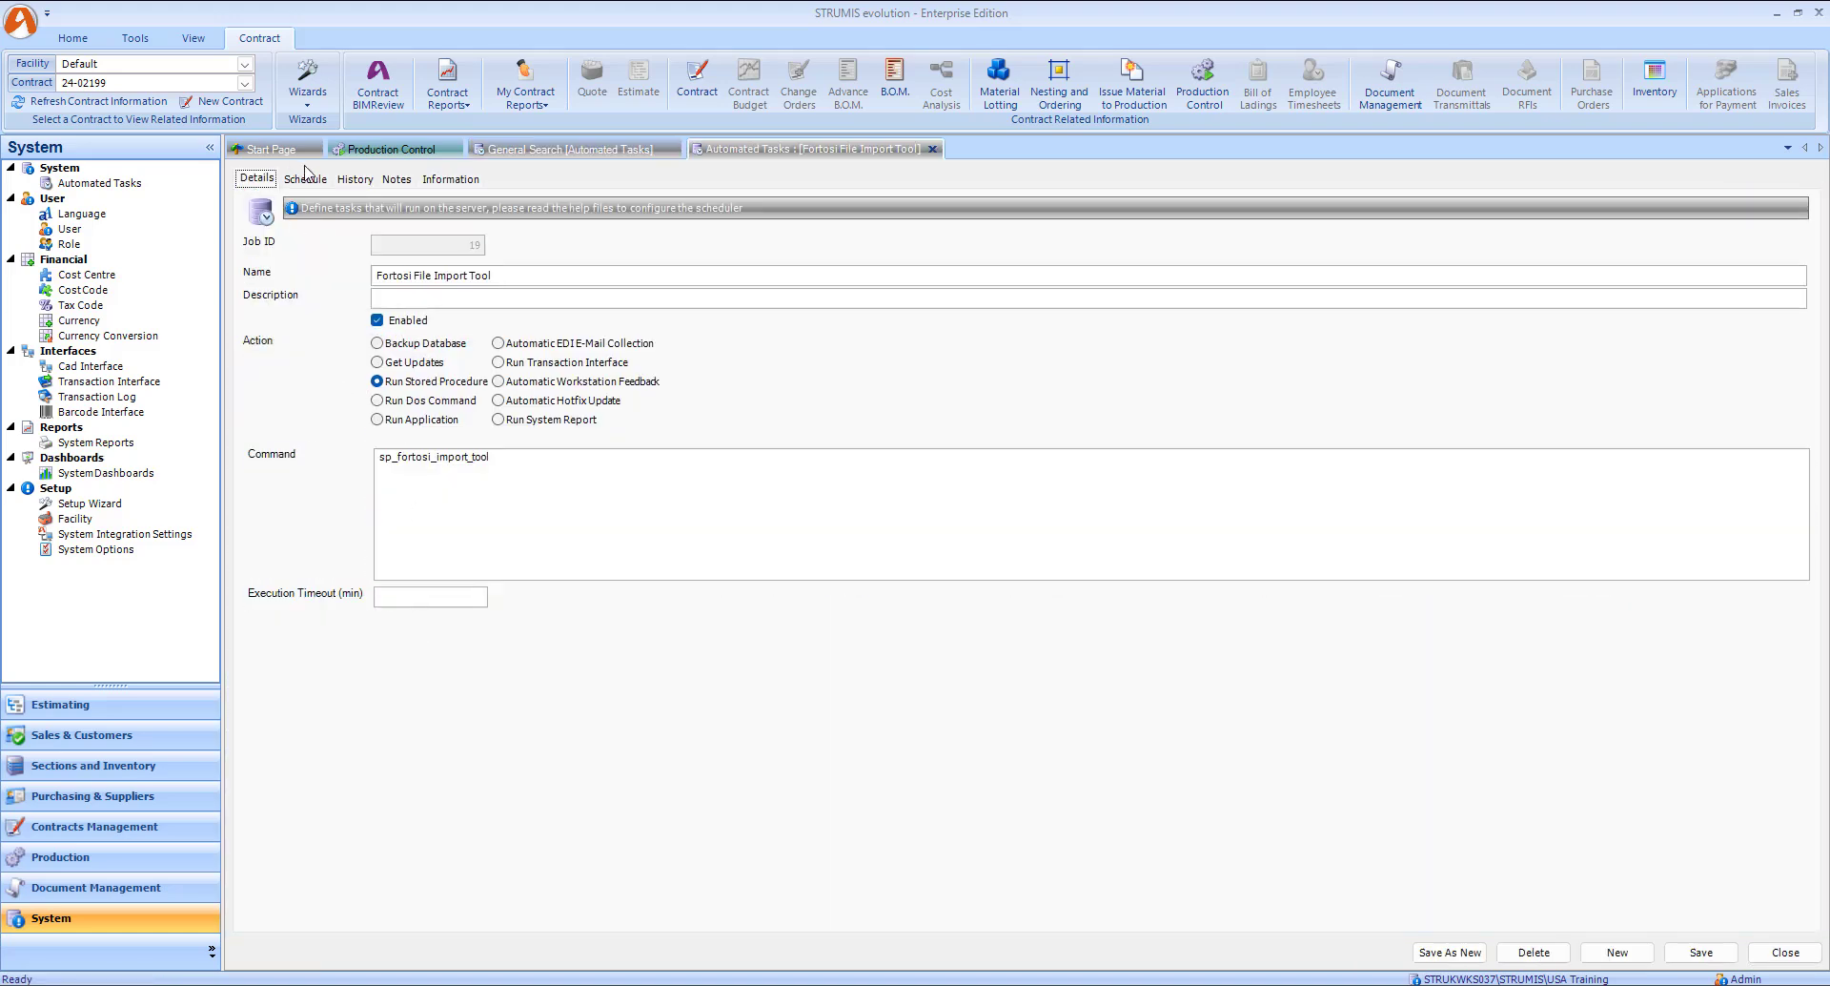
left_click(305, 179)
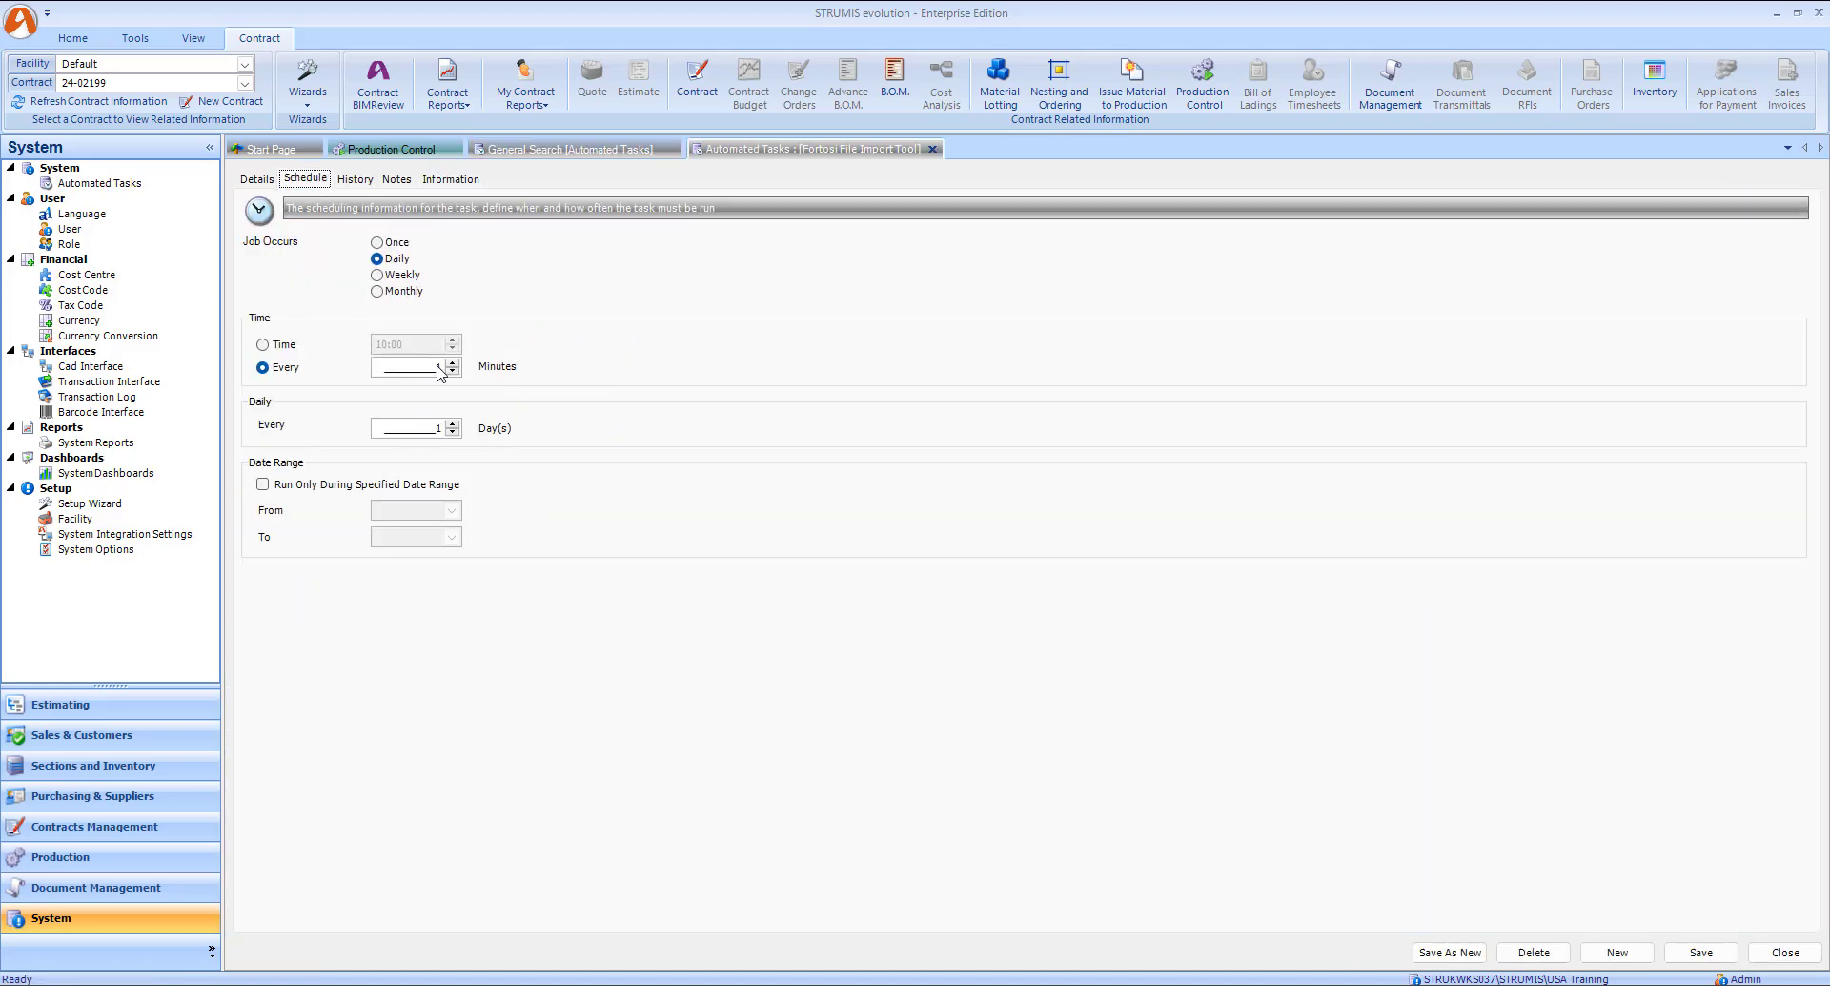
left_click(932, 149)
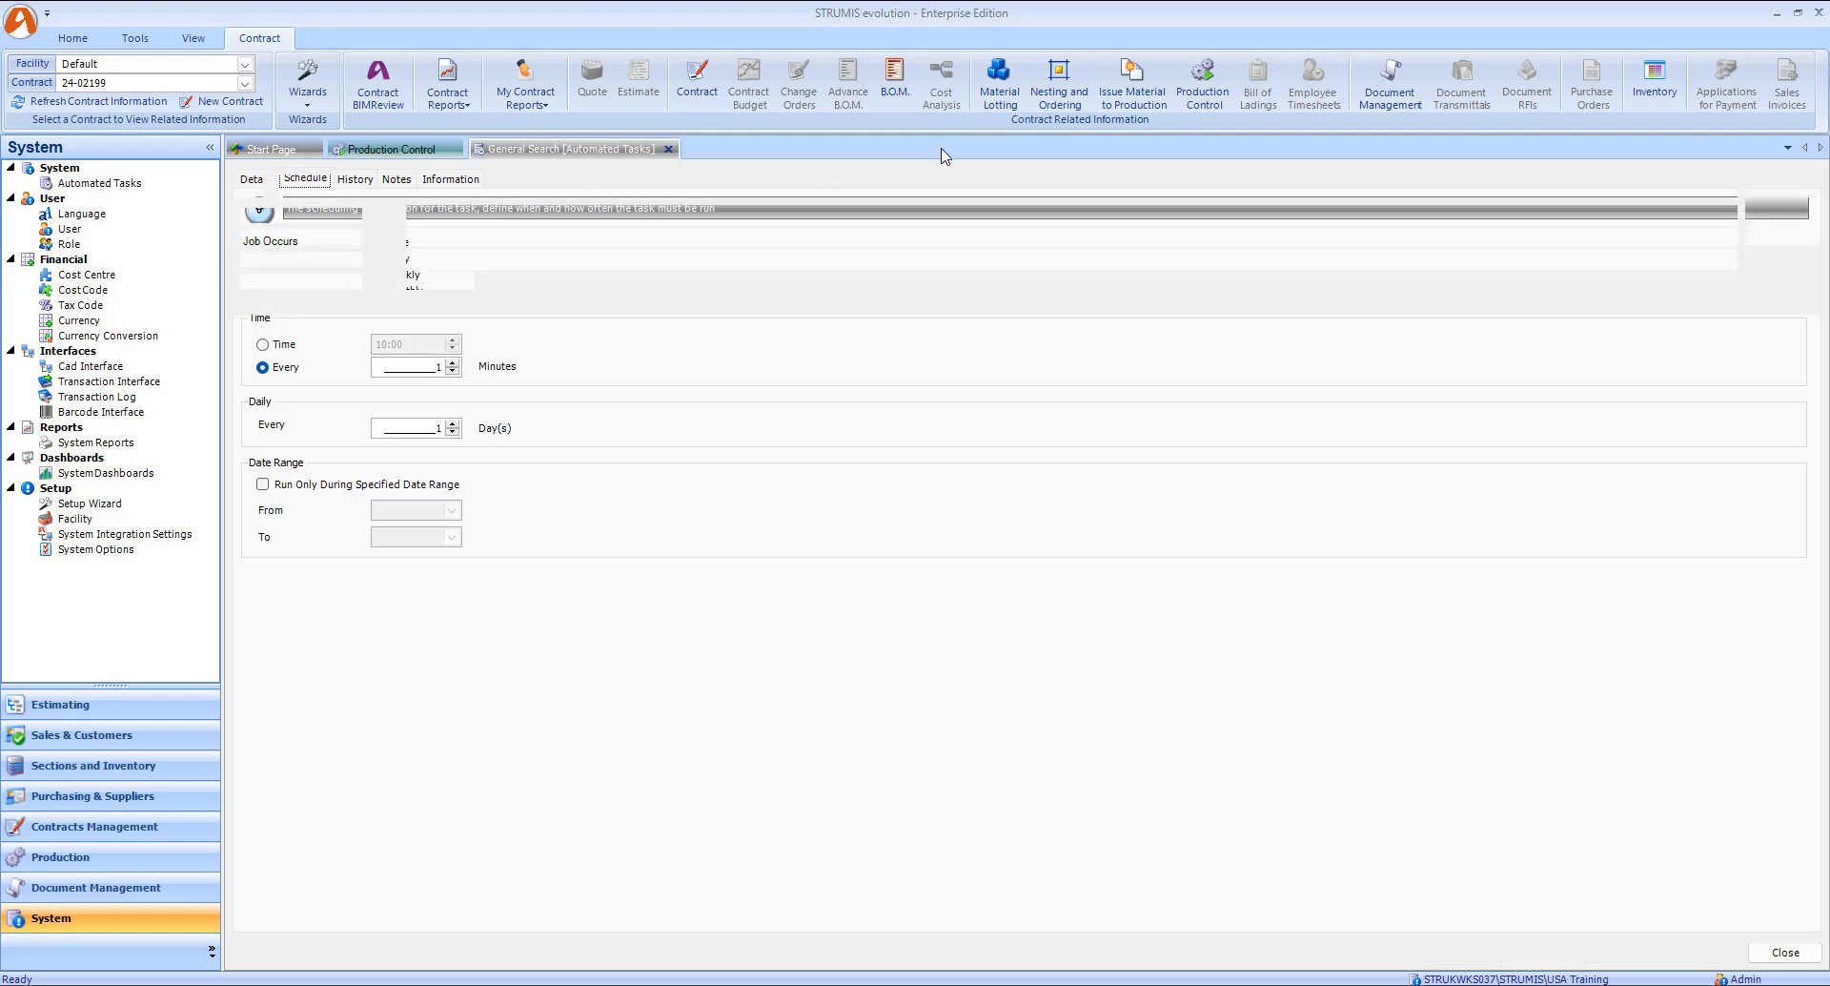
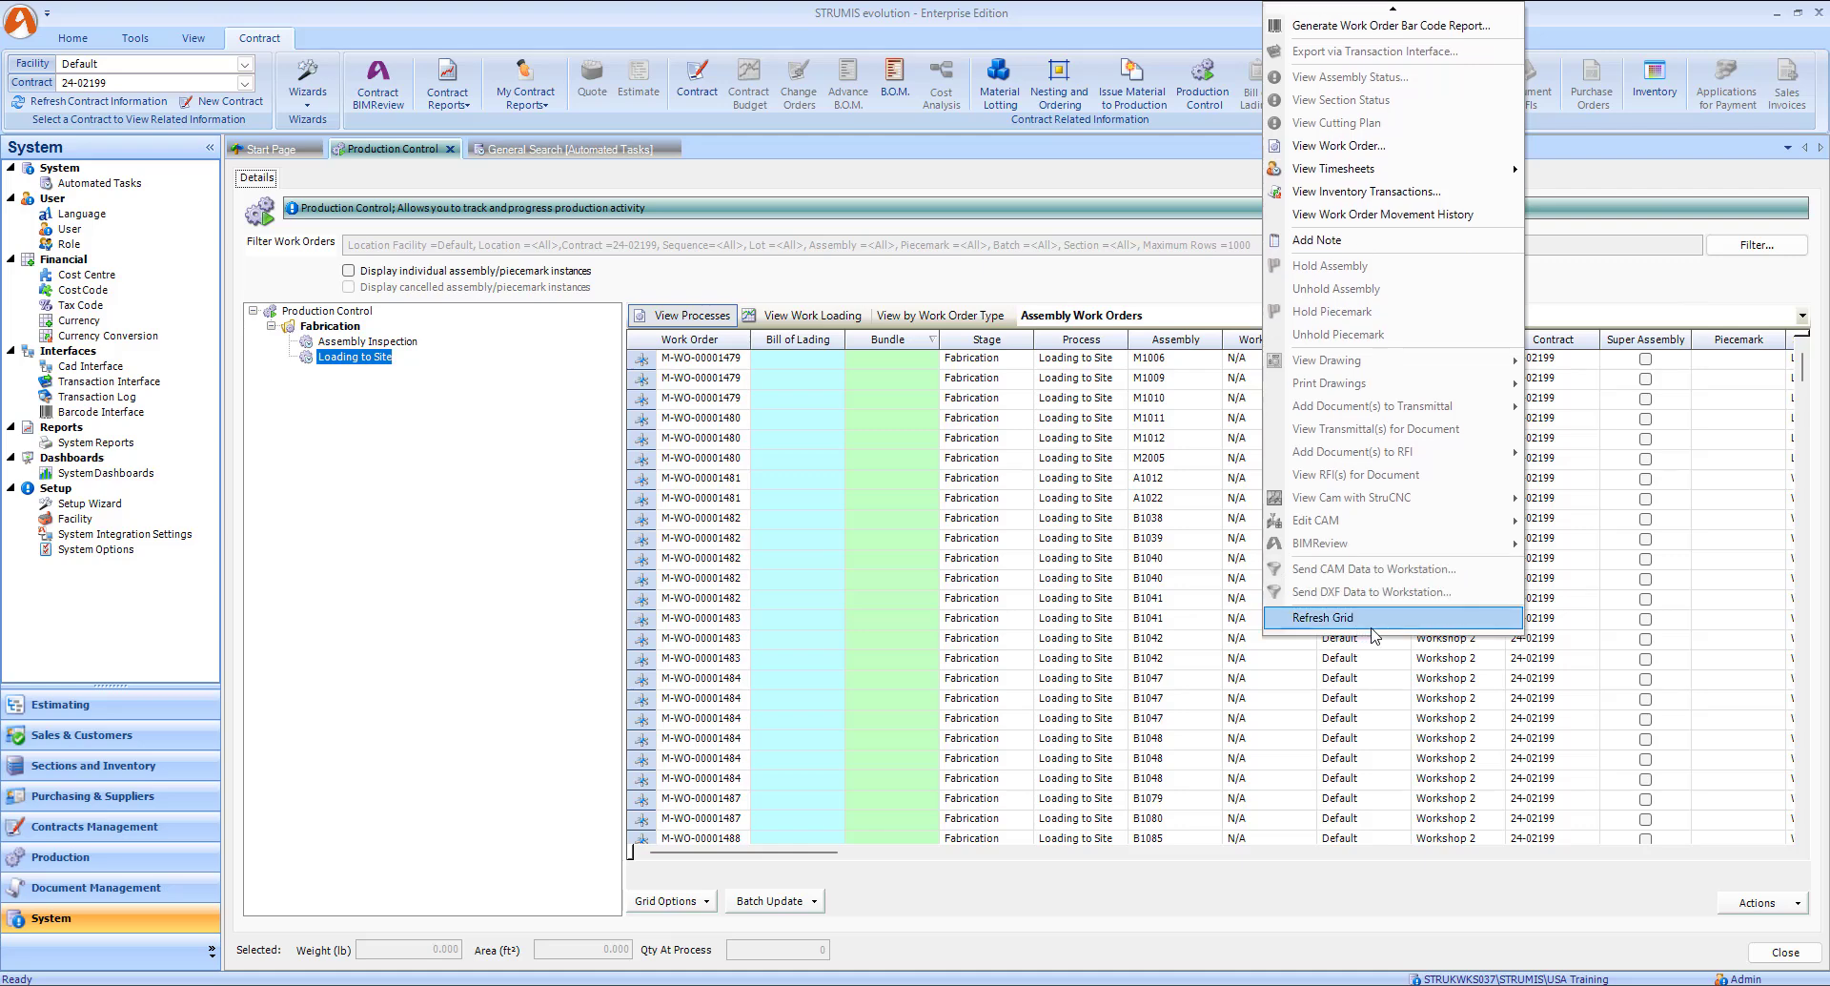
Refresh the Loading to Site work orders and start adding all rows bundled as Load 1 to a bill of lading
left_click(1373, 621)
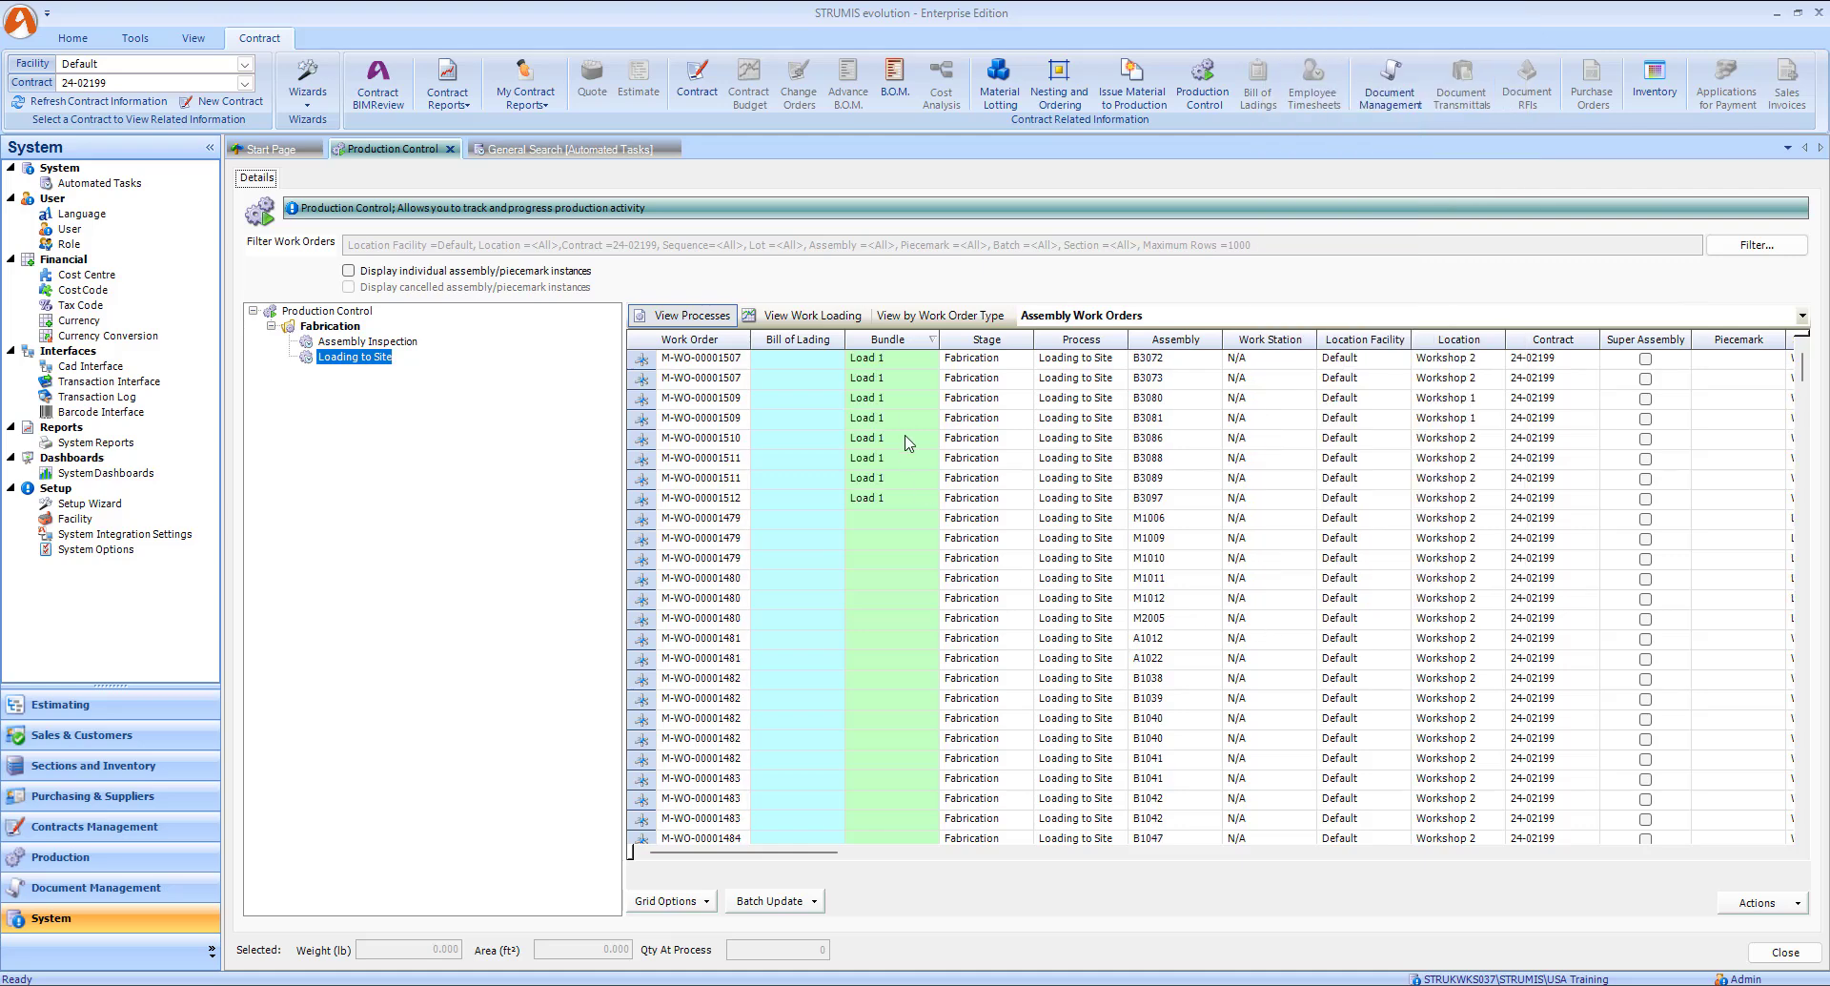
left_click_drag(893, 363, 897, 502)
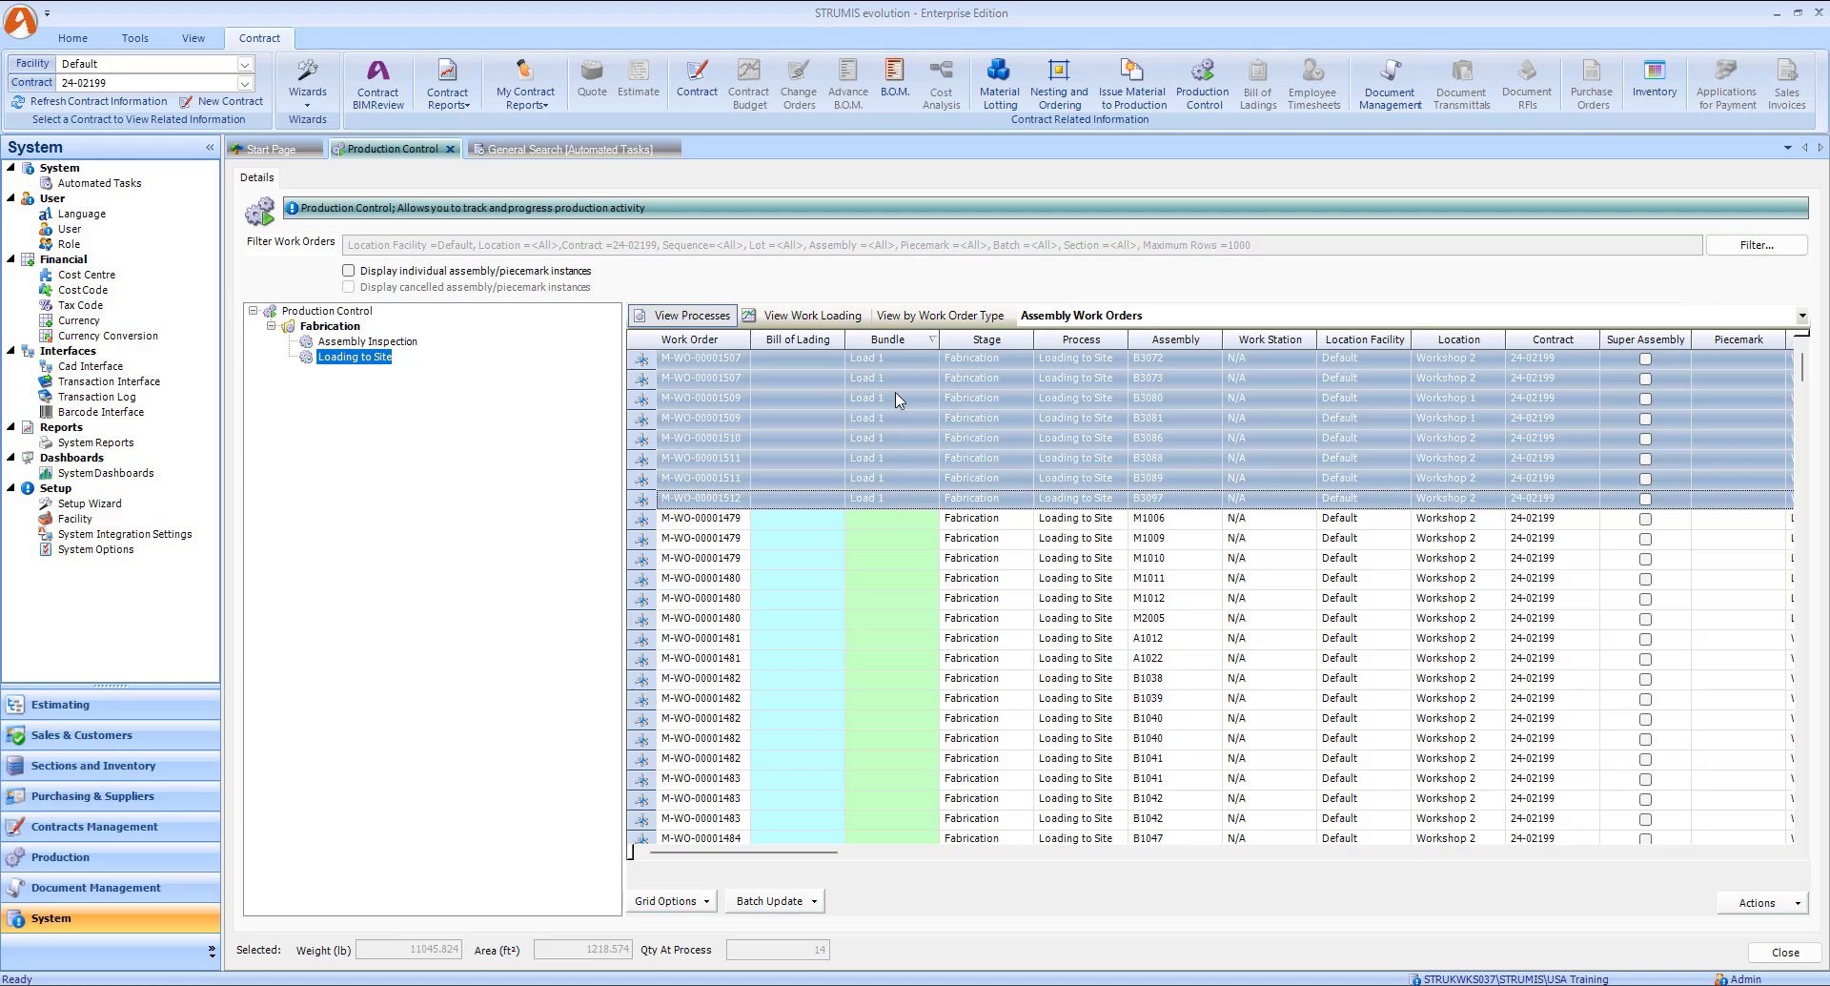
right_click(899, 433)
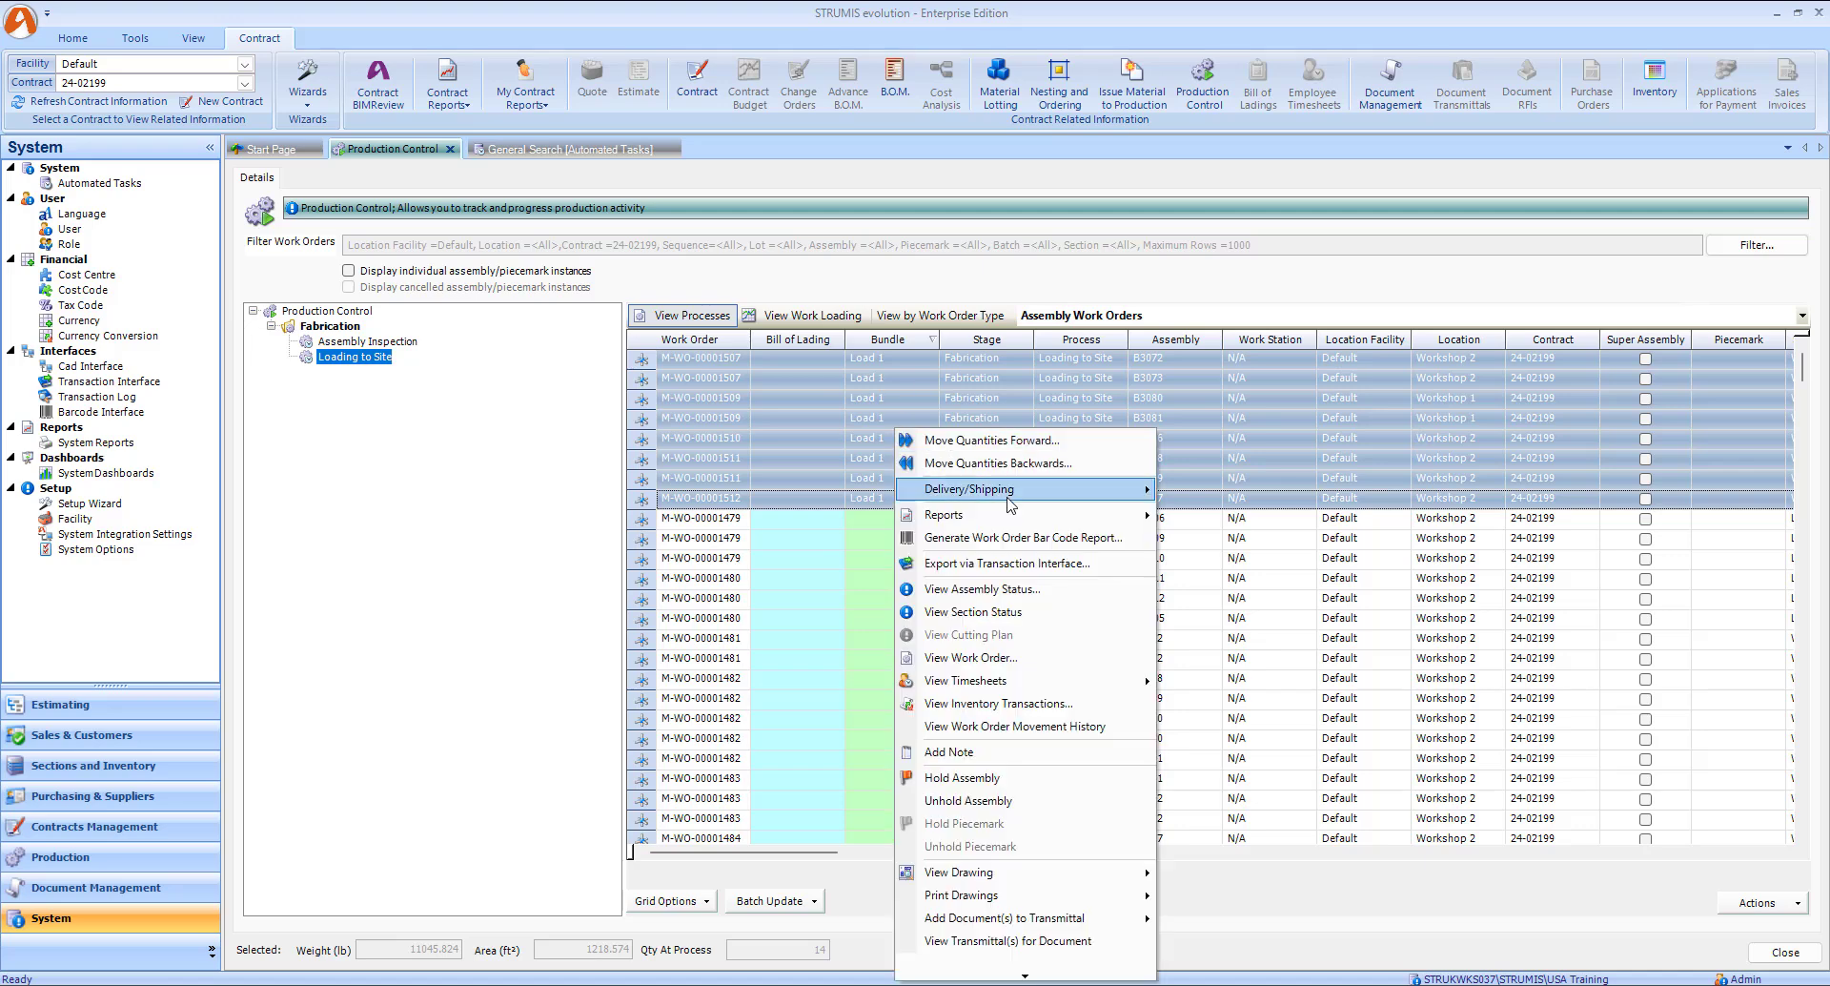
mouse_move(1013, 496)
mouse_move(1232, 520)
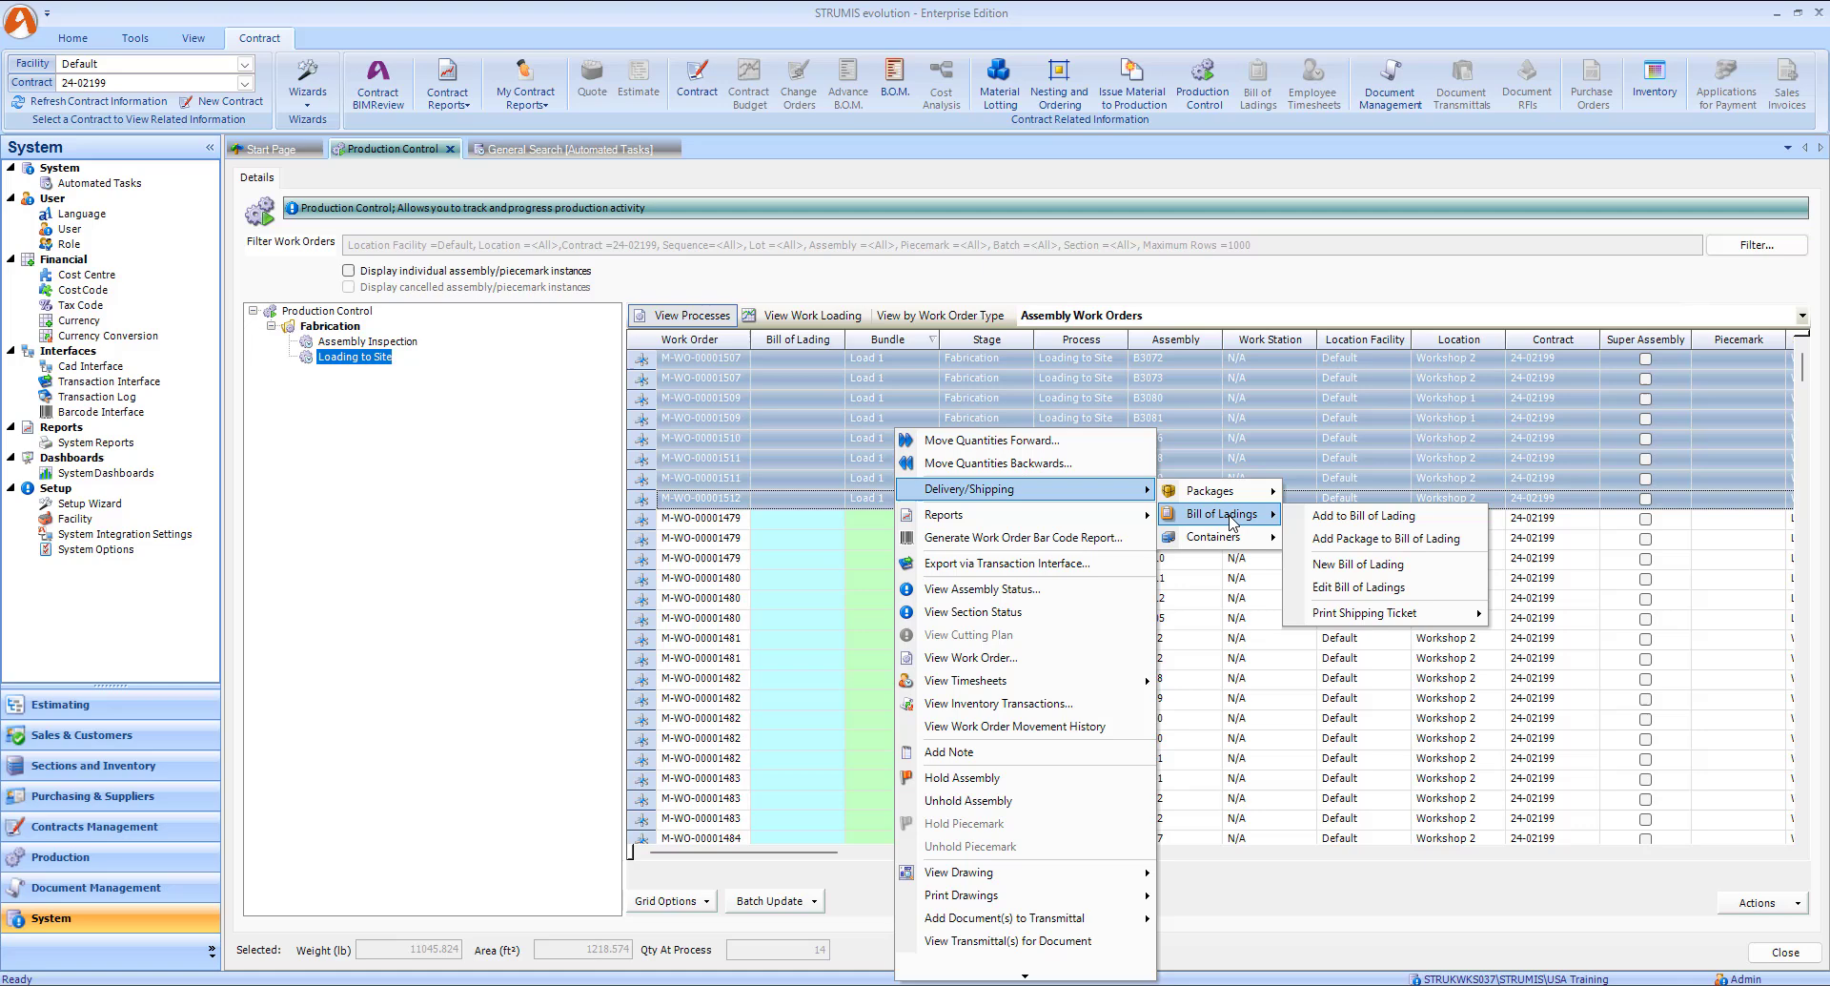
left_click(1354, 517)
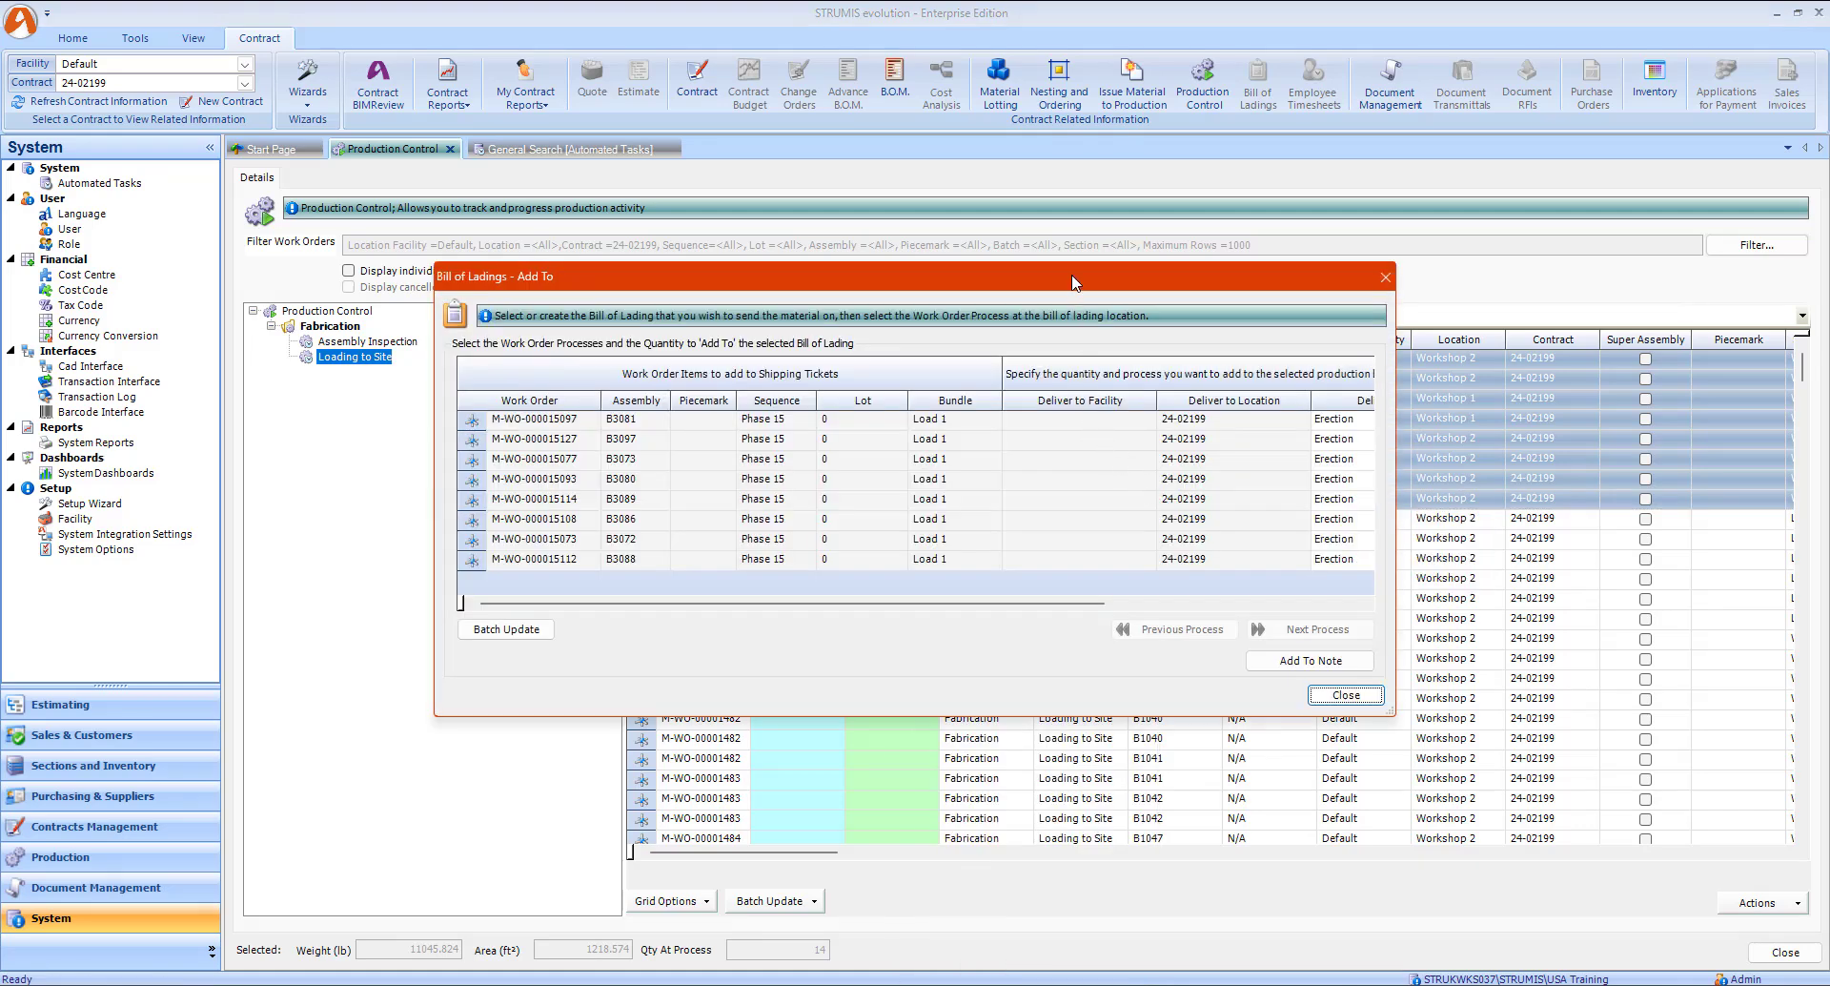
Start a new bill of lading from the first work order row and set its description to Truck 1
double_click(1075, 278)
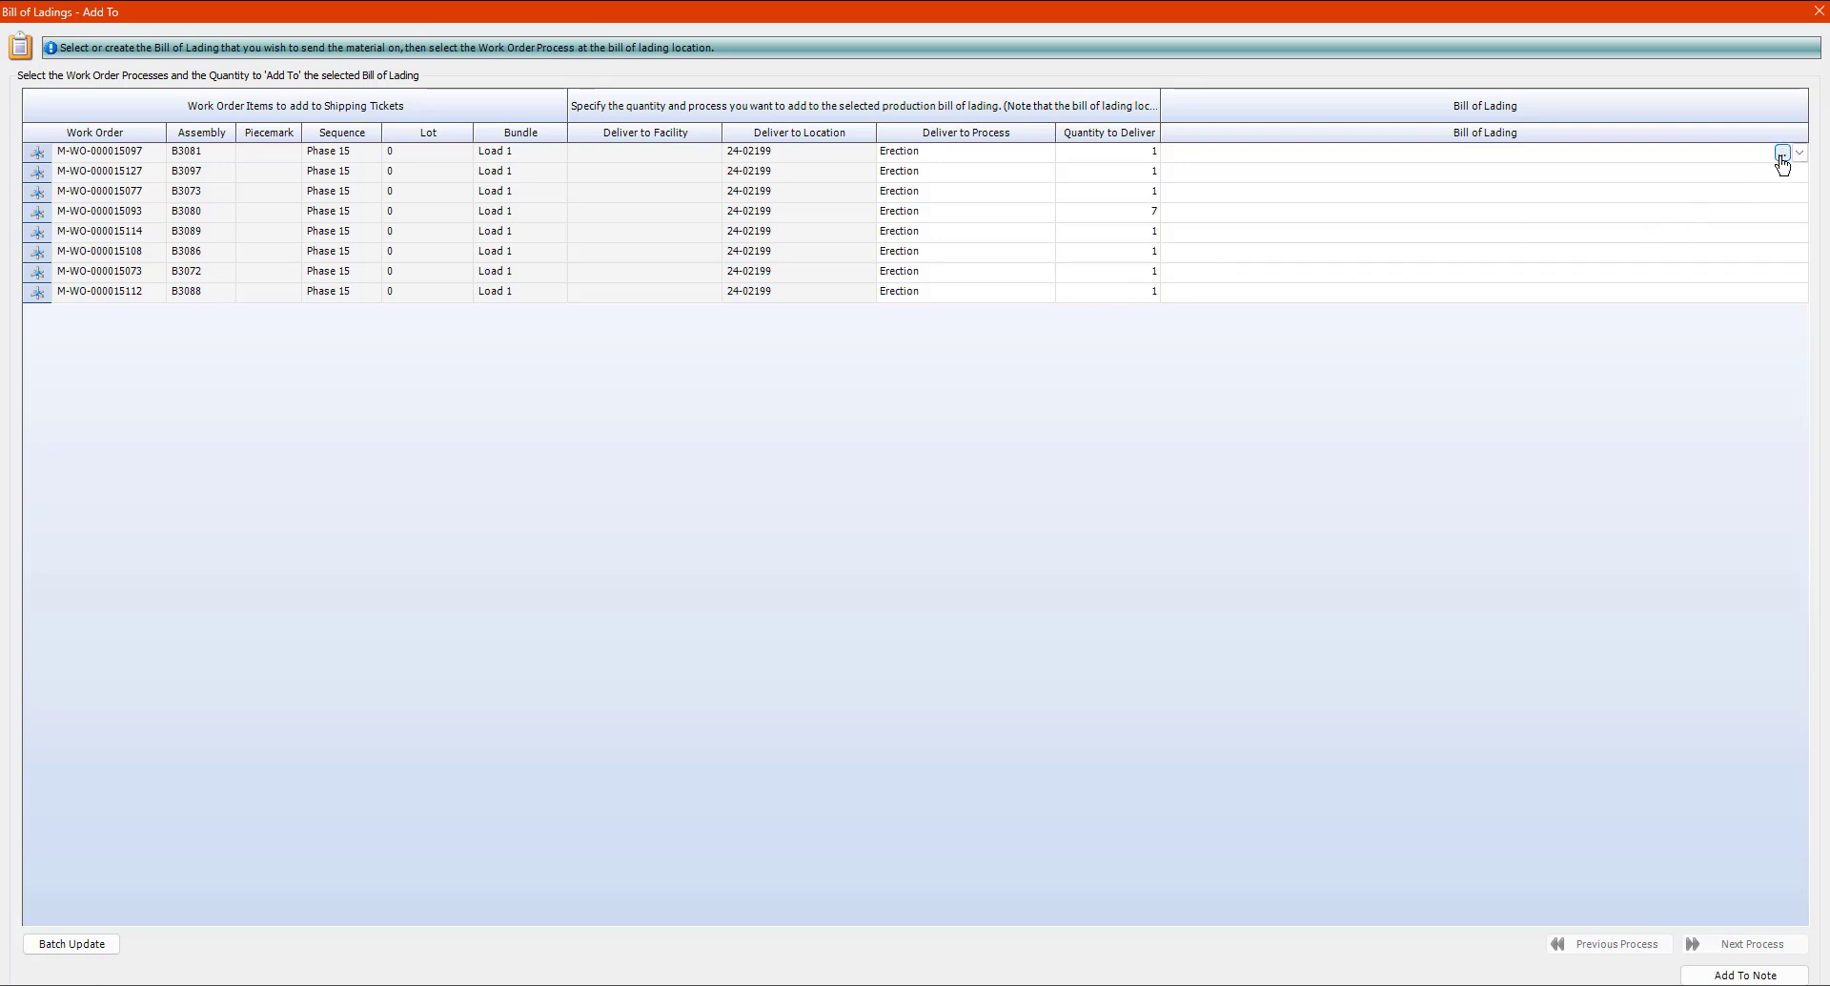
left_click(1782, 154)
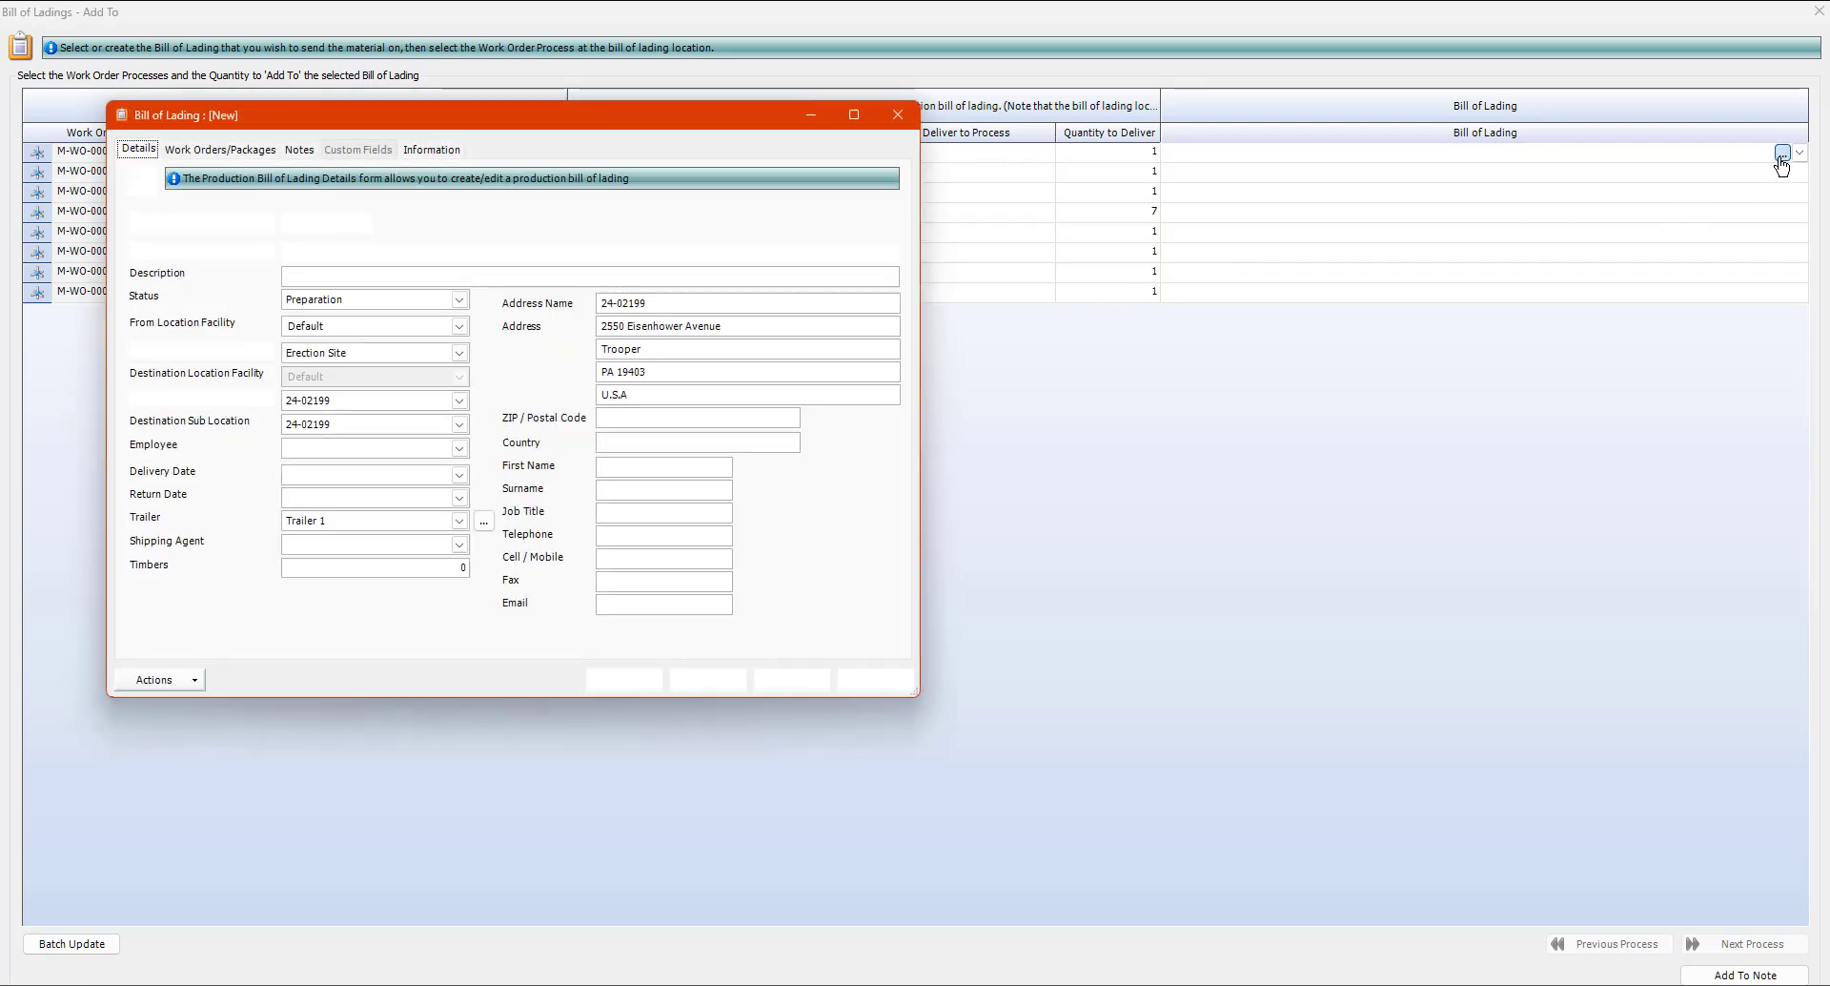
left_click(326, 284)
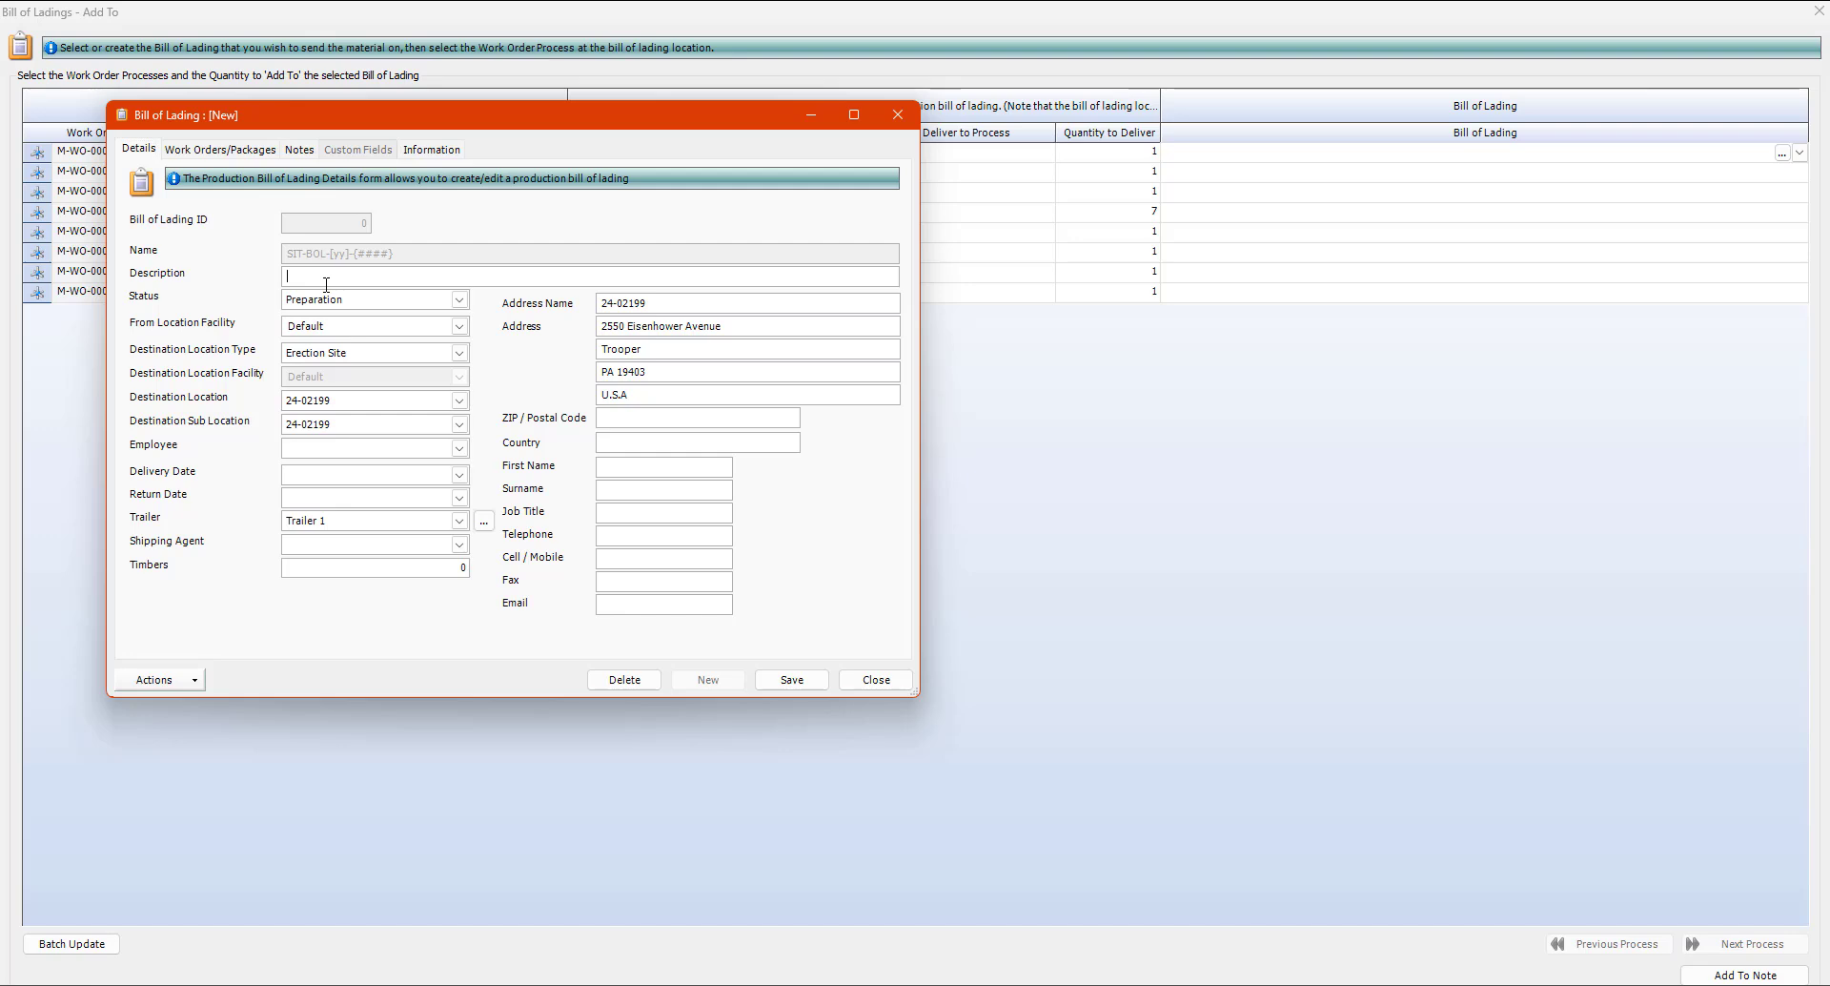
type("Truck 1")
Assign the first listed employee to the bill of lading and set its delivery date to 22/08/2024
left_click(458, 448)
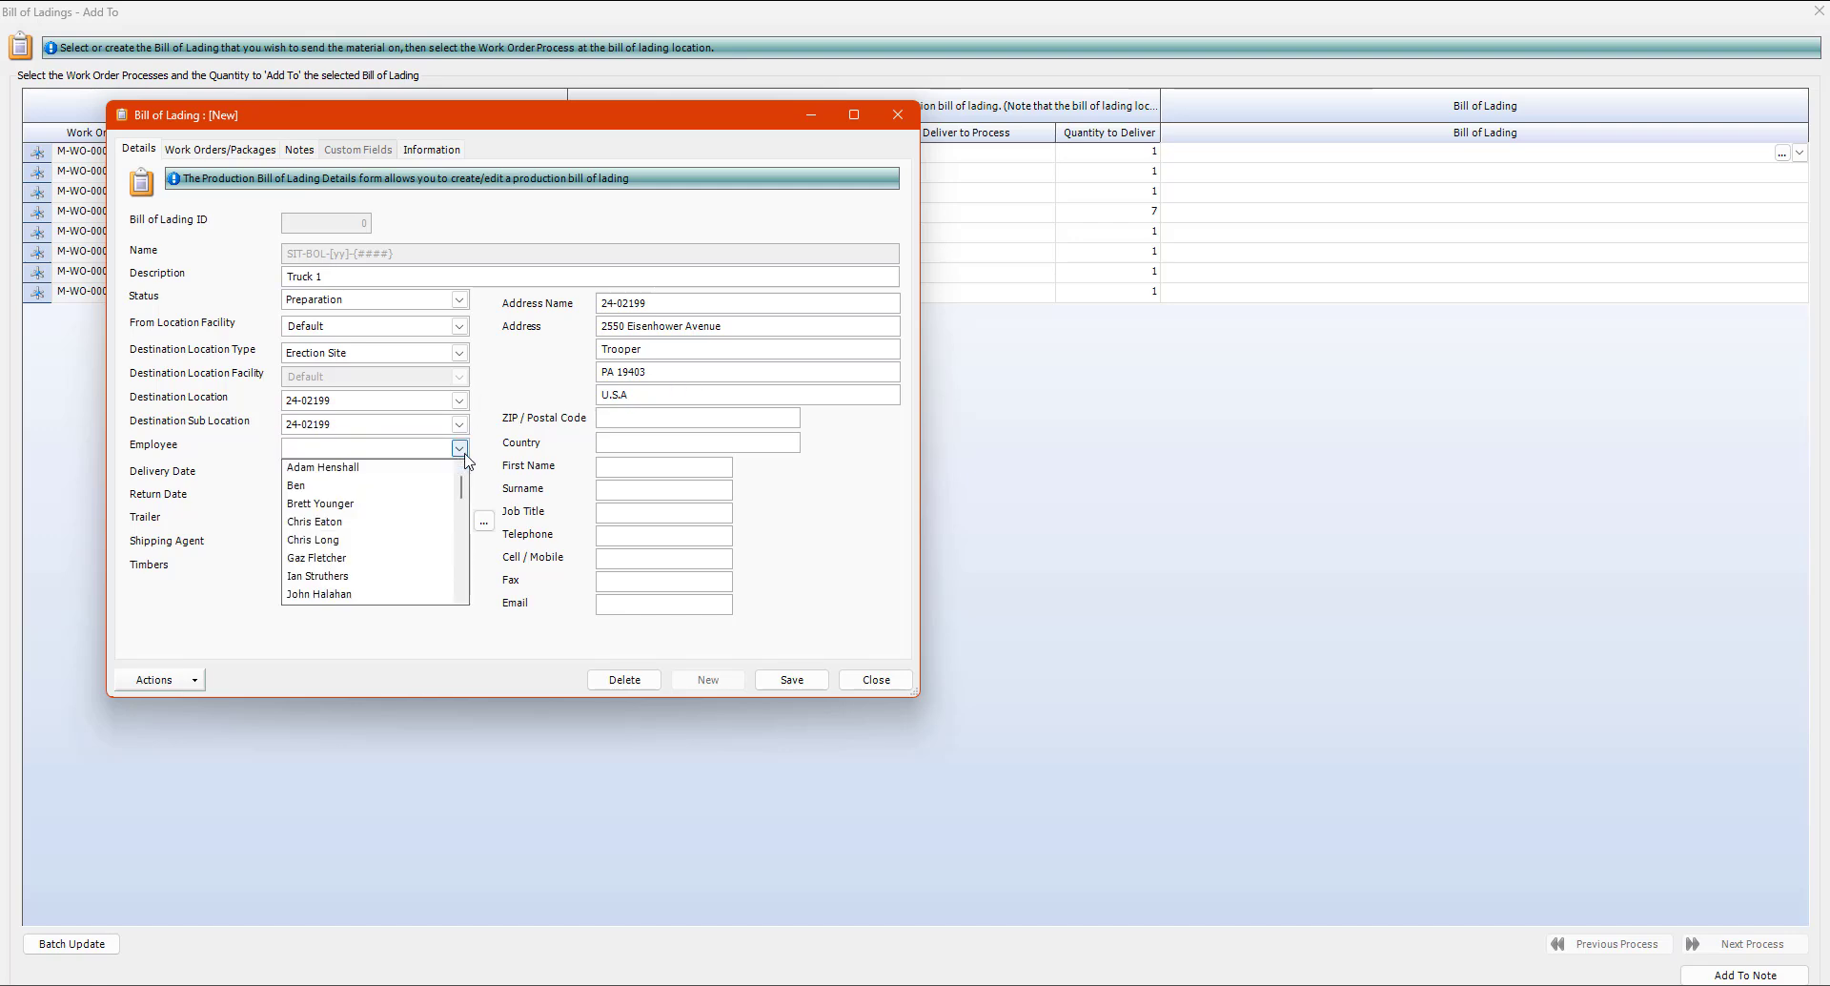
left_click(316, 468)
left_click(460, 476)
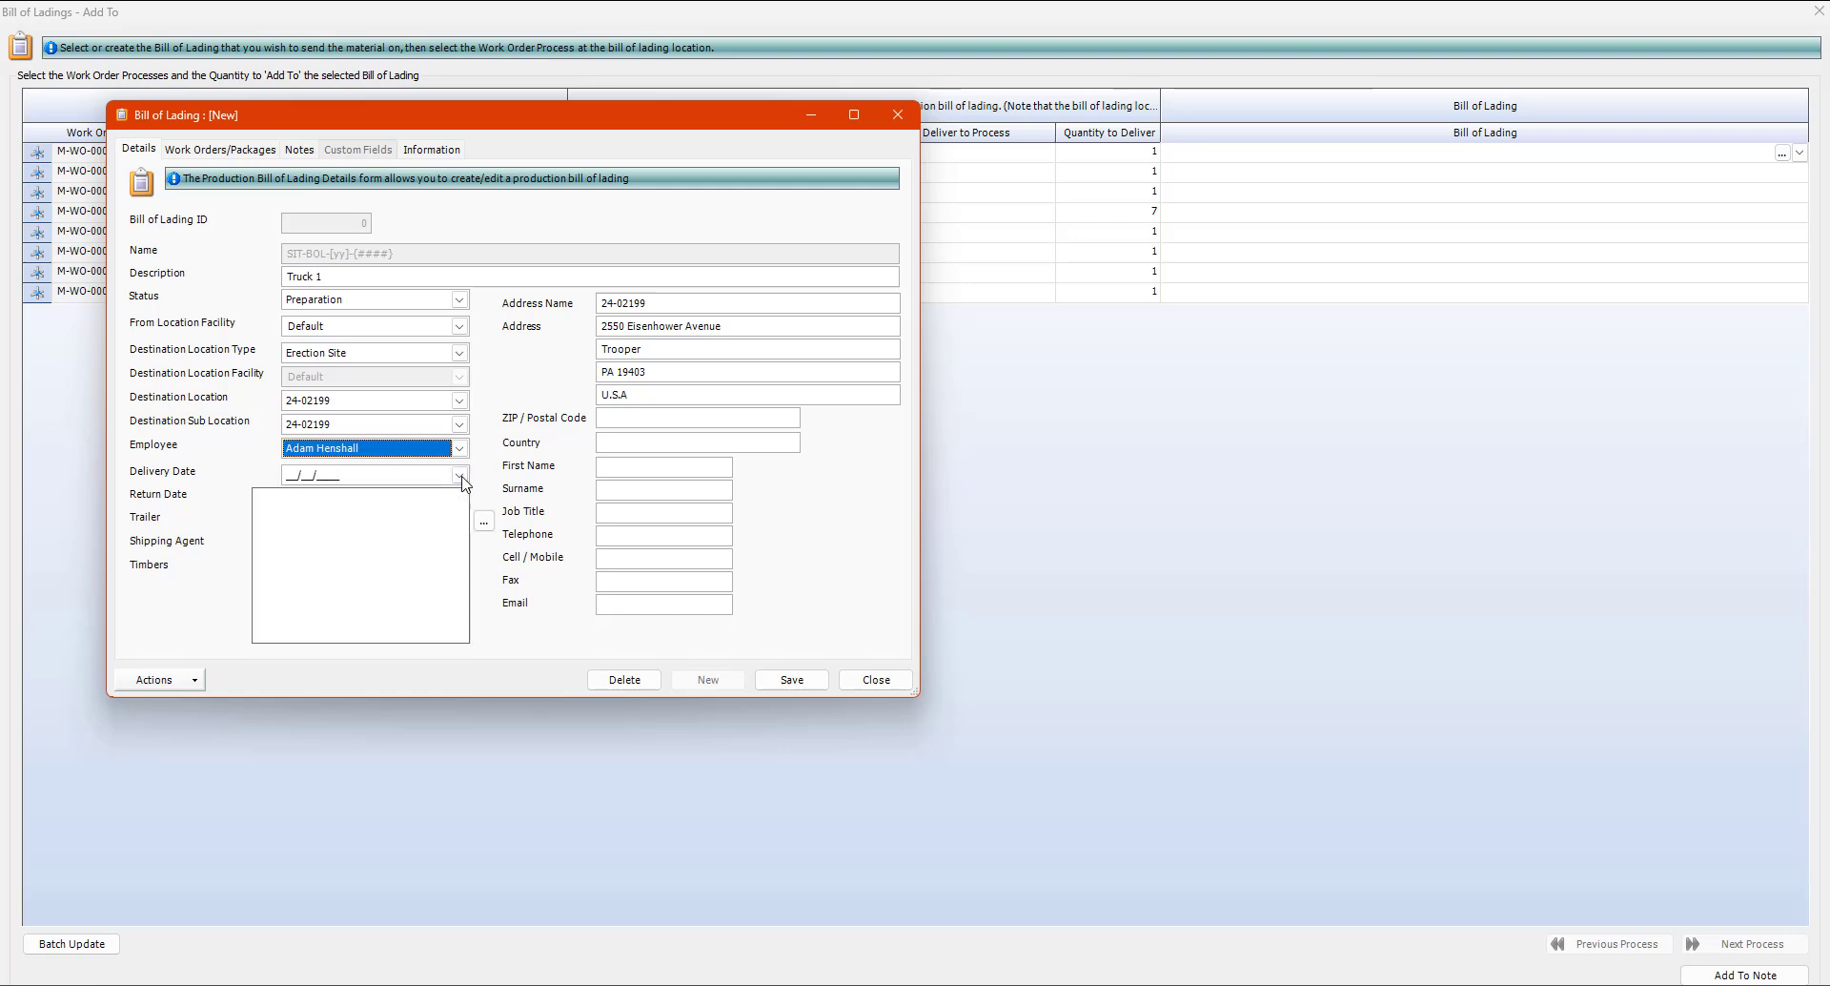
left_click(361, 586)
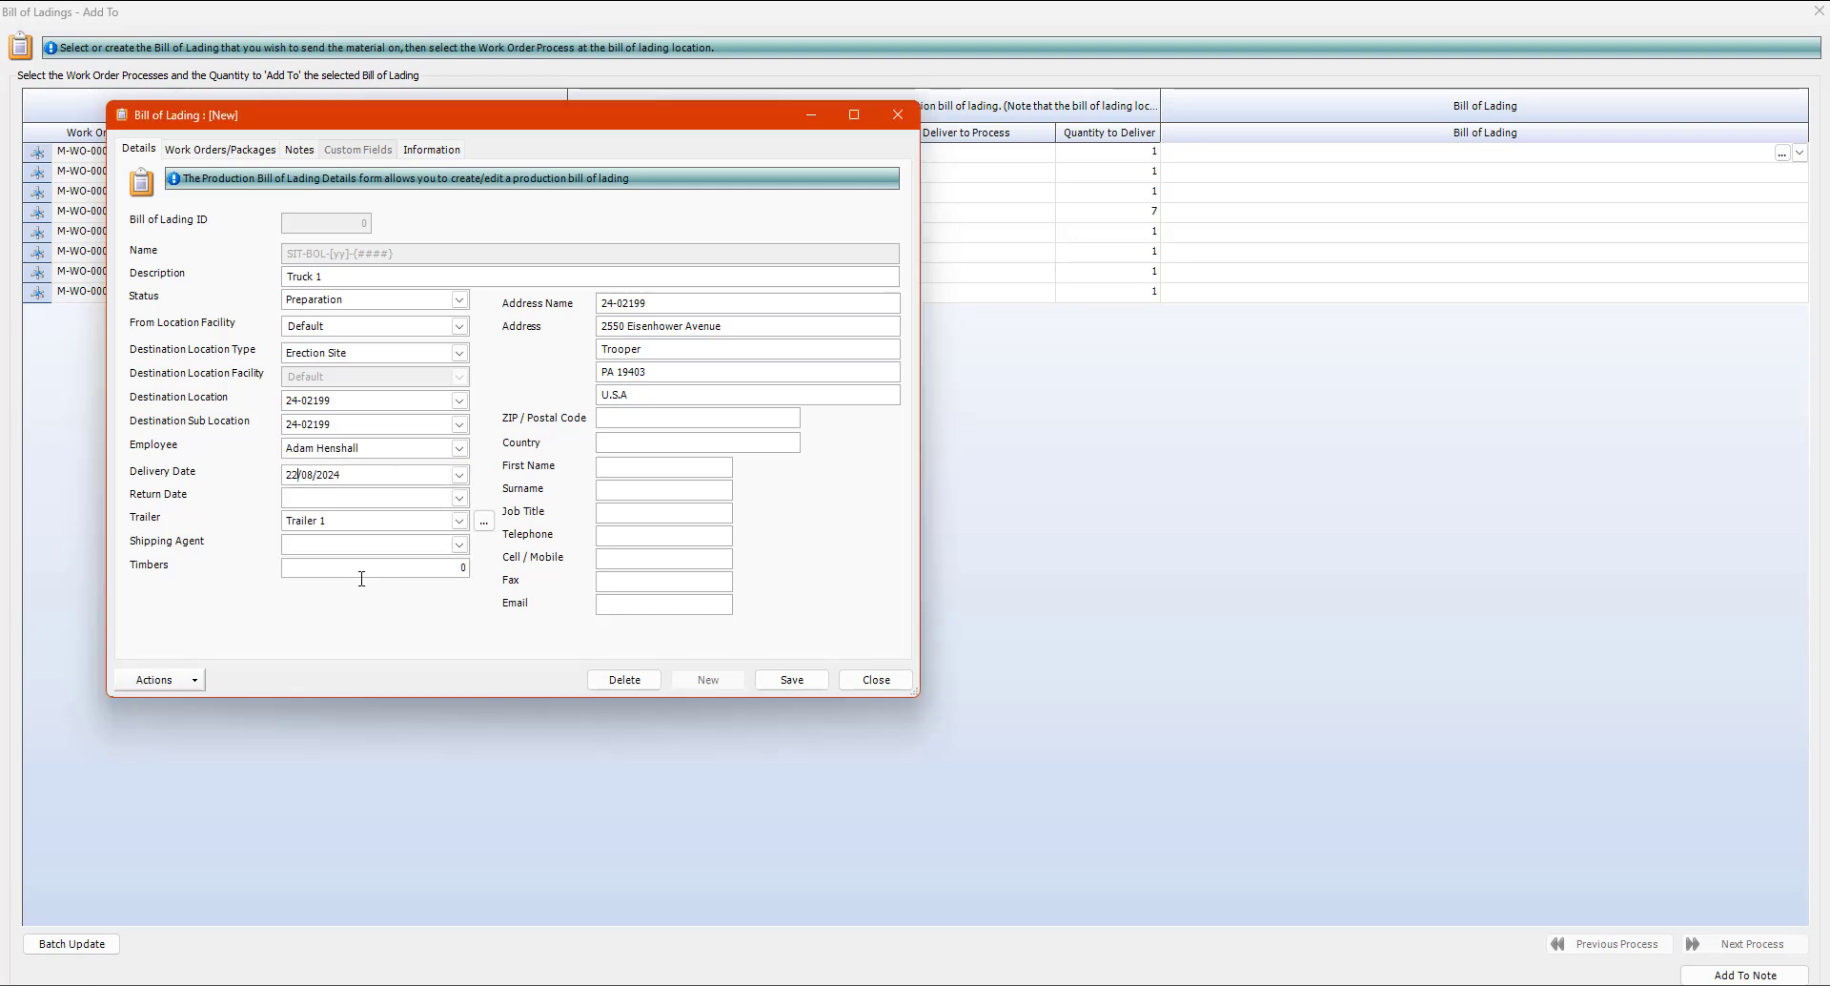
Set the shipping agent to High Transit LLC. and timbers to 30, then save and close the bill of lading
left_click(459, 544)
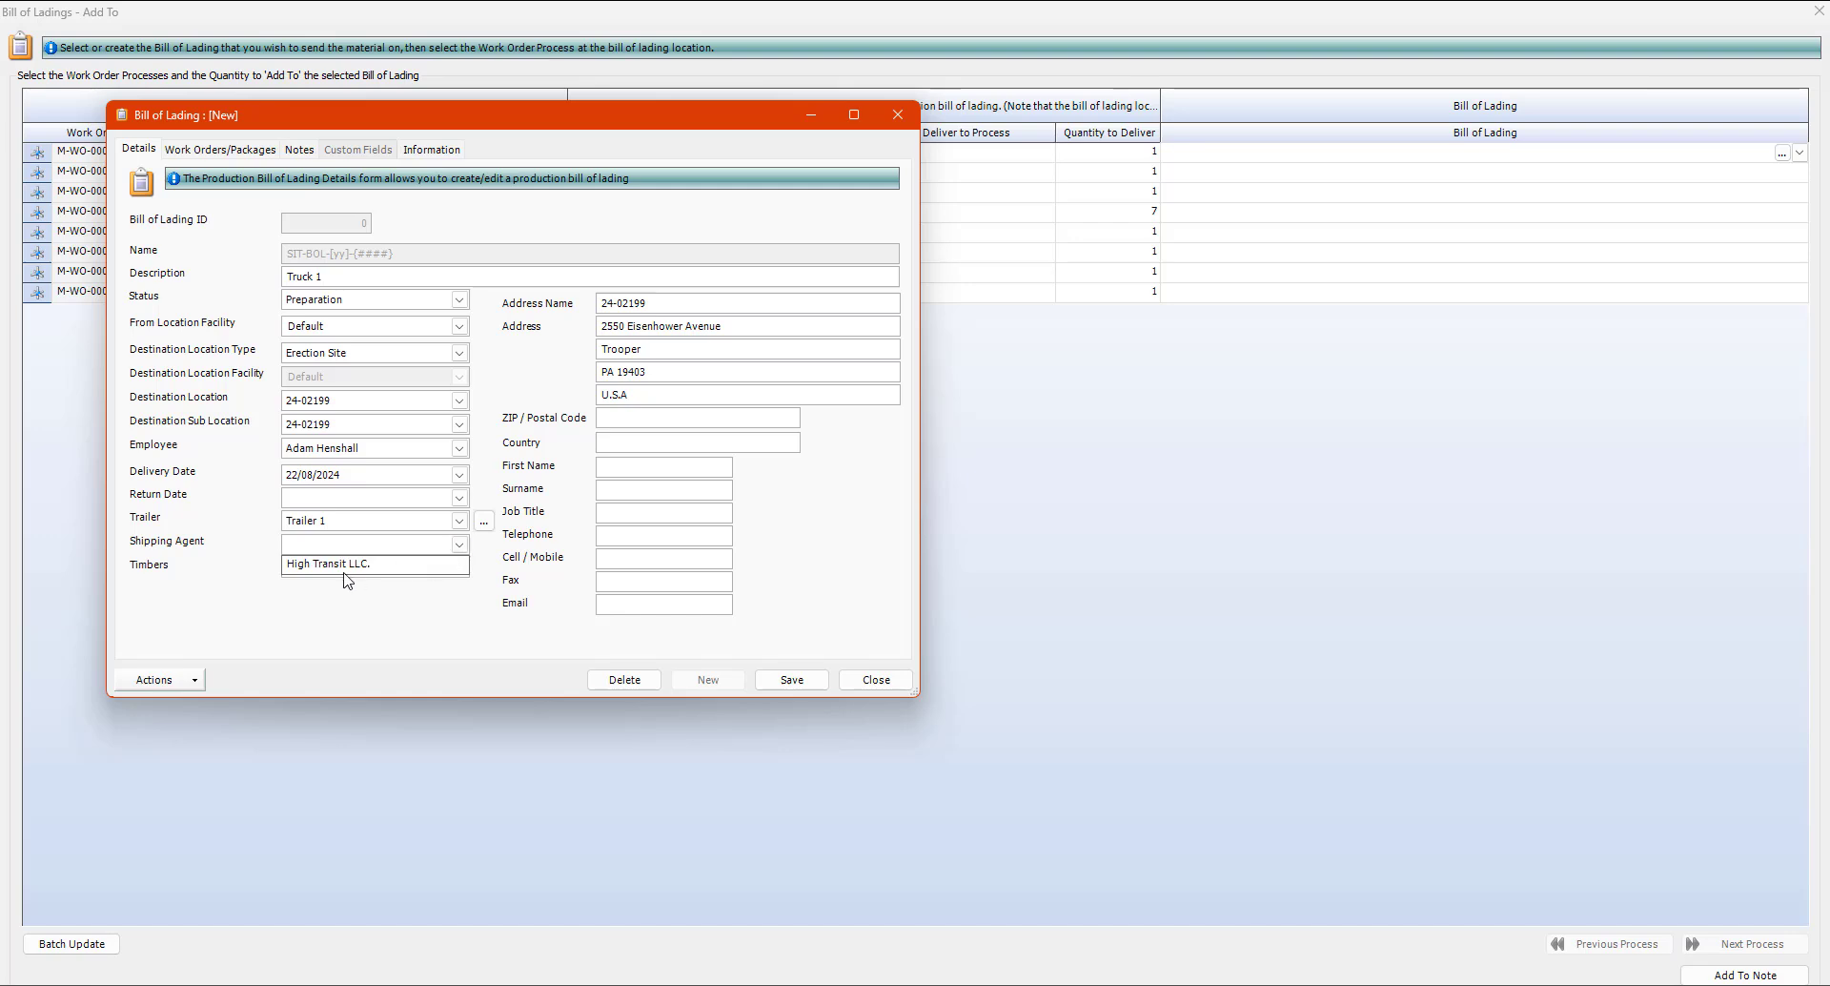
left_click(345, 563)
left_click(431, 567)
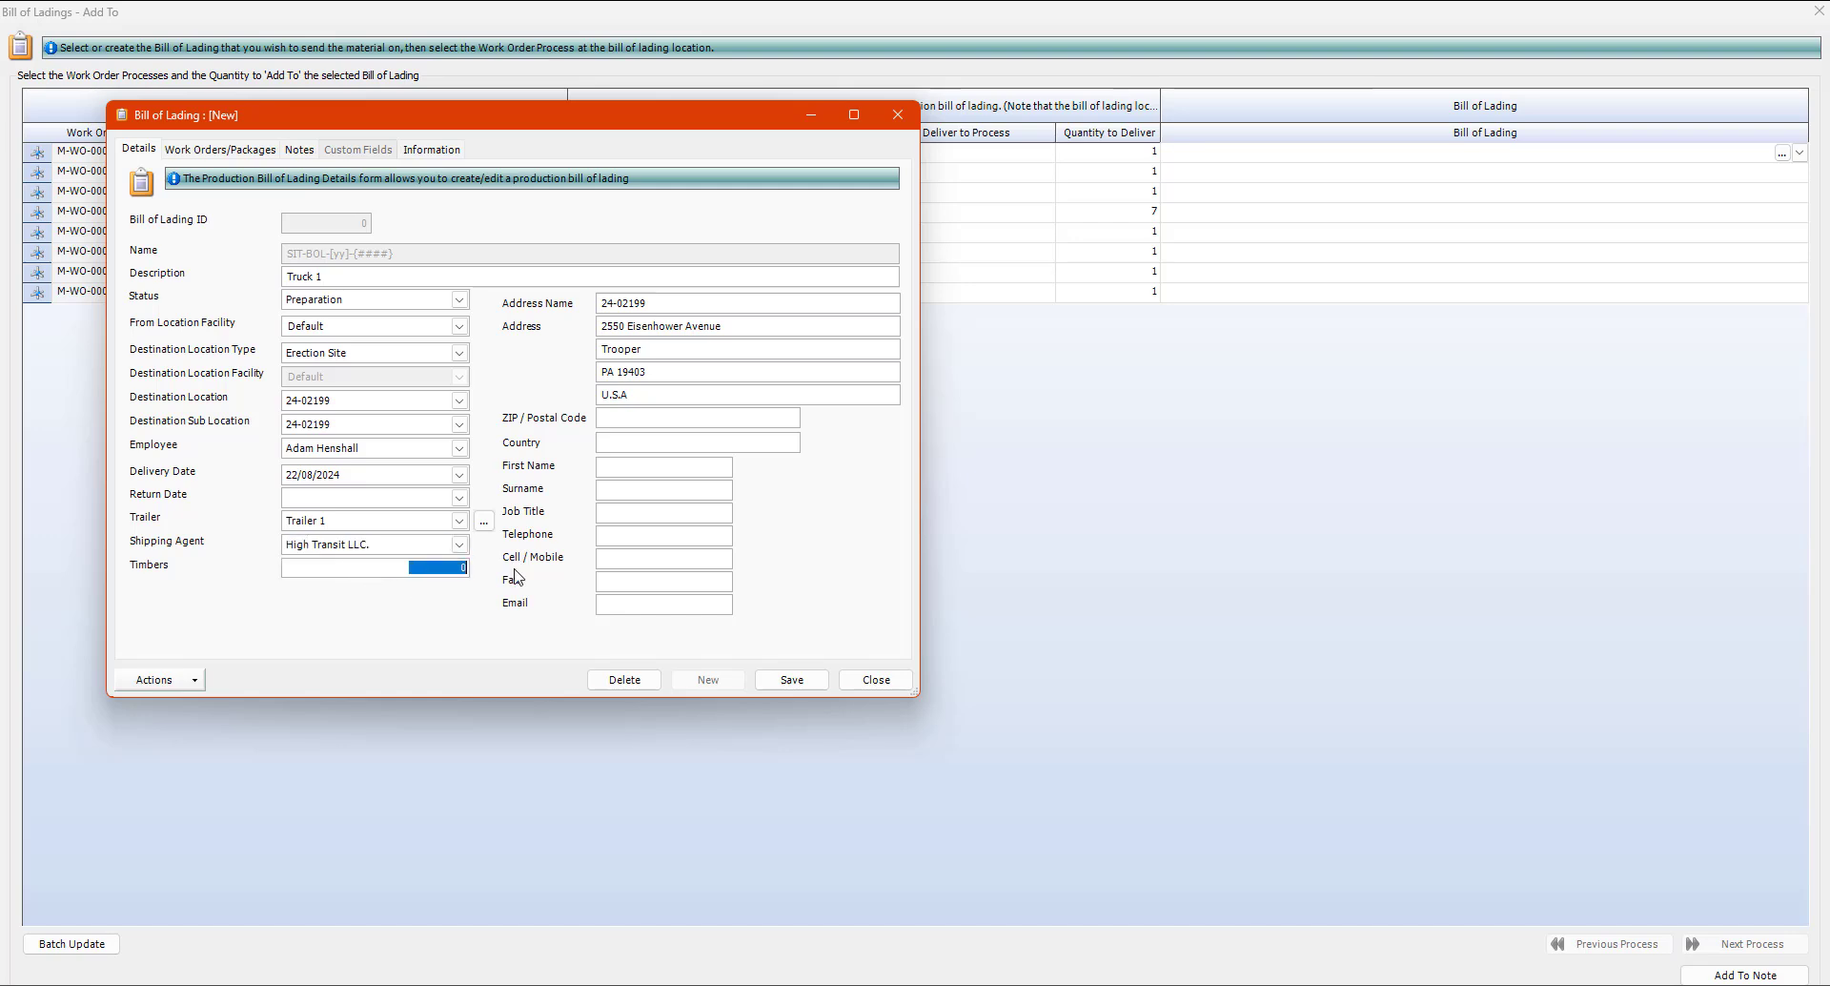
type("30")
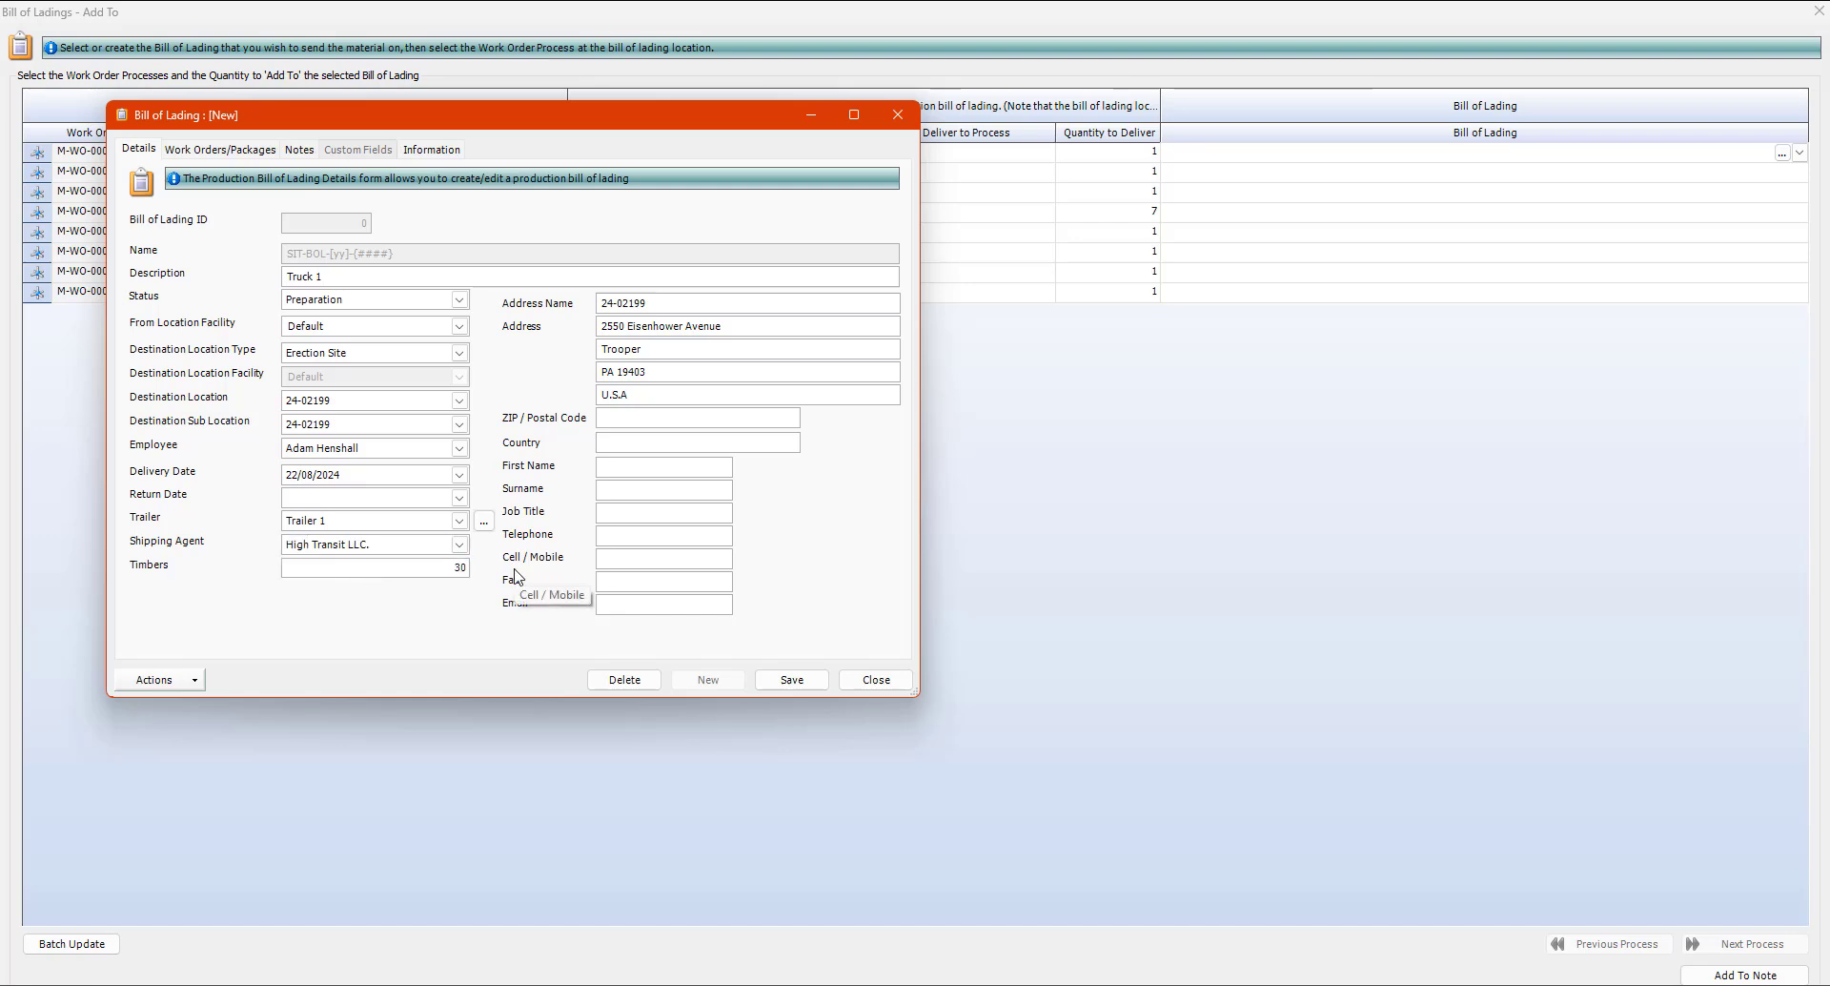
left_click(791, 681)
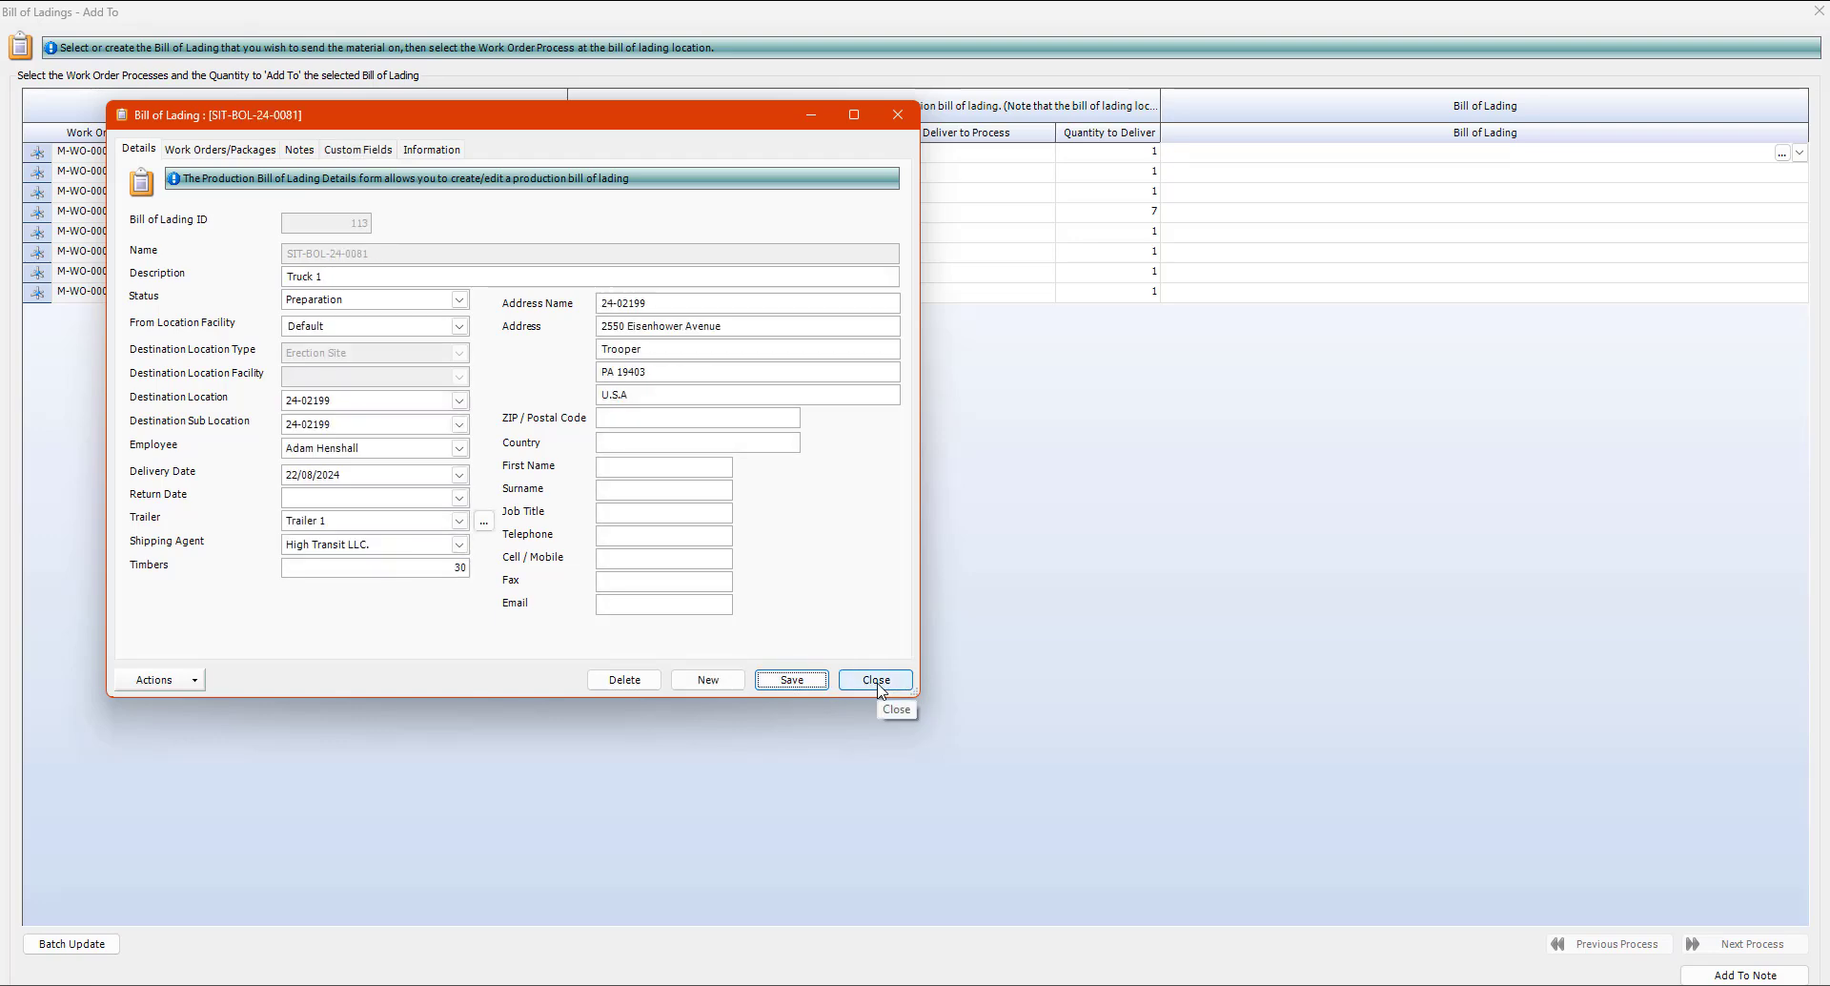
left_click(871, 682)
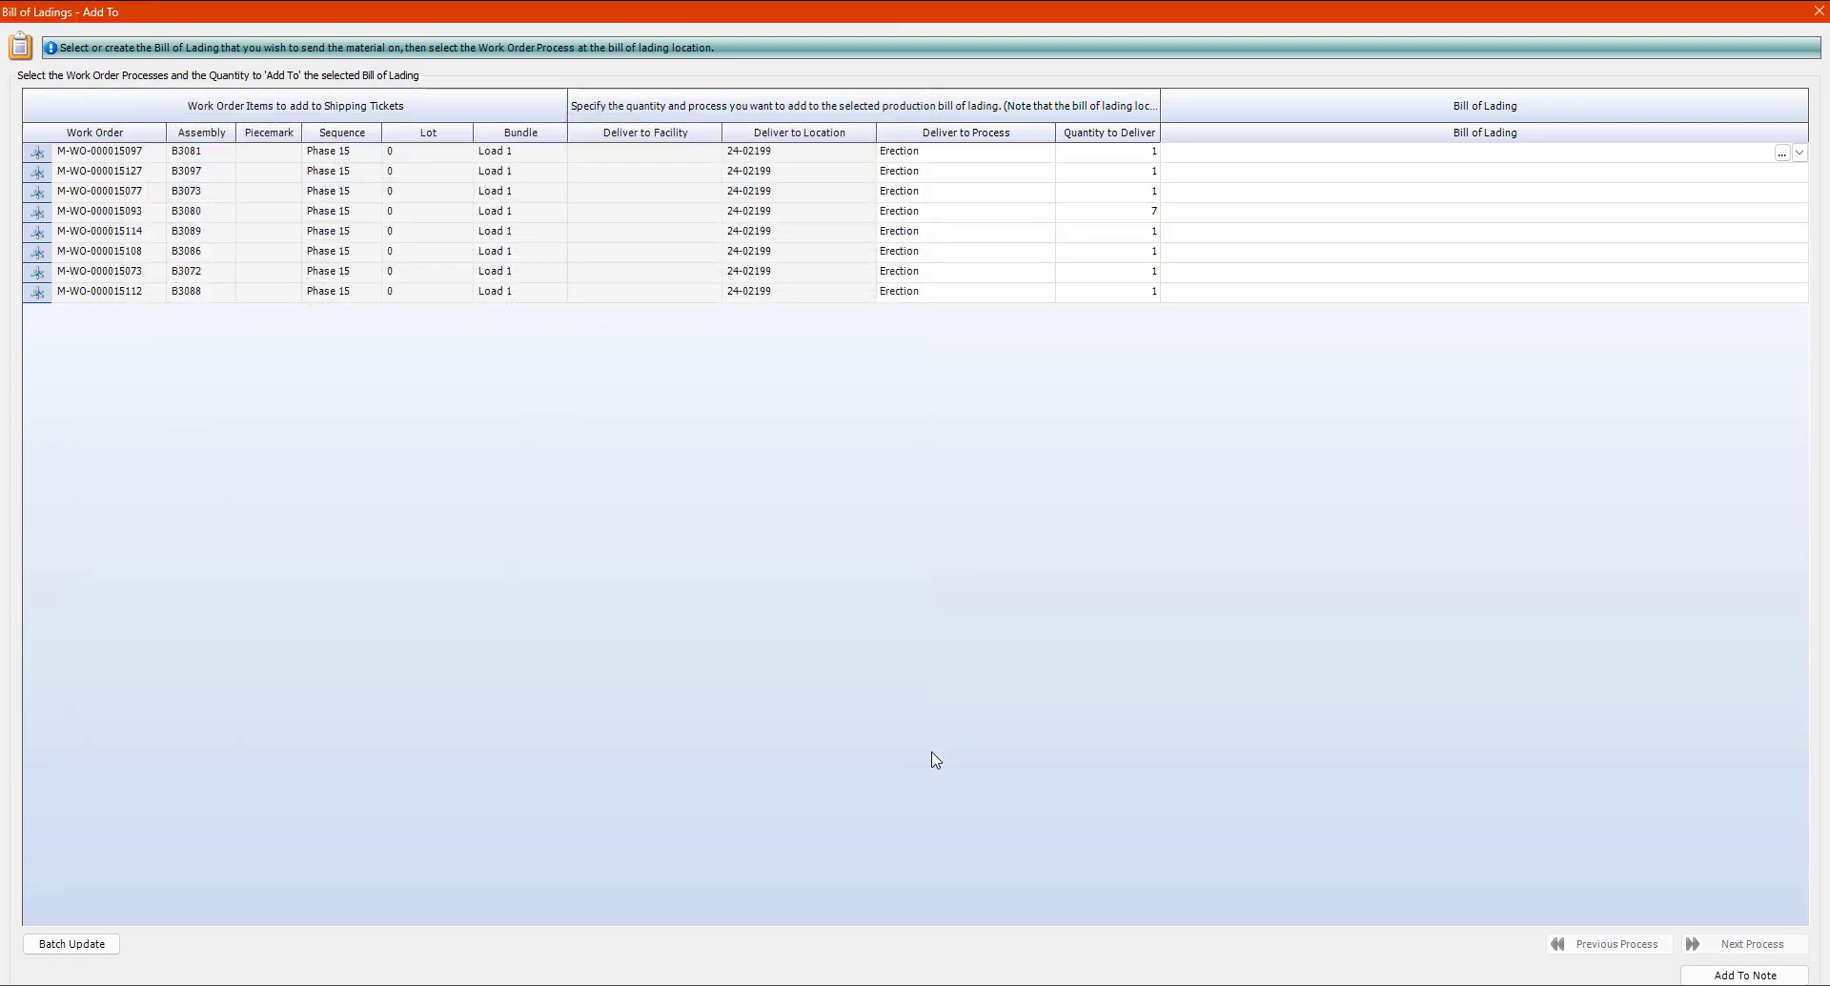
Batch update all Load 1 work order rows to the Truck 1 bill of lading and add them to it
left_click(53, 303, "shift")
left_click(72, 944)
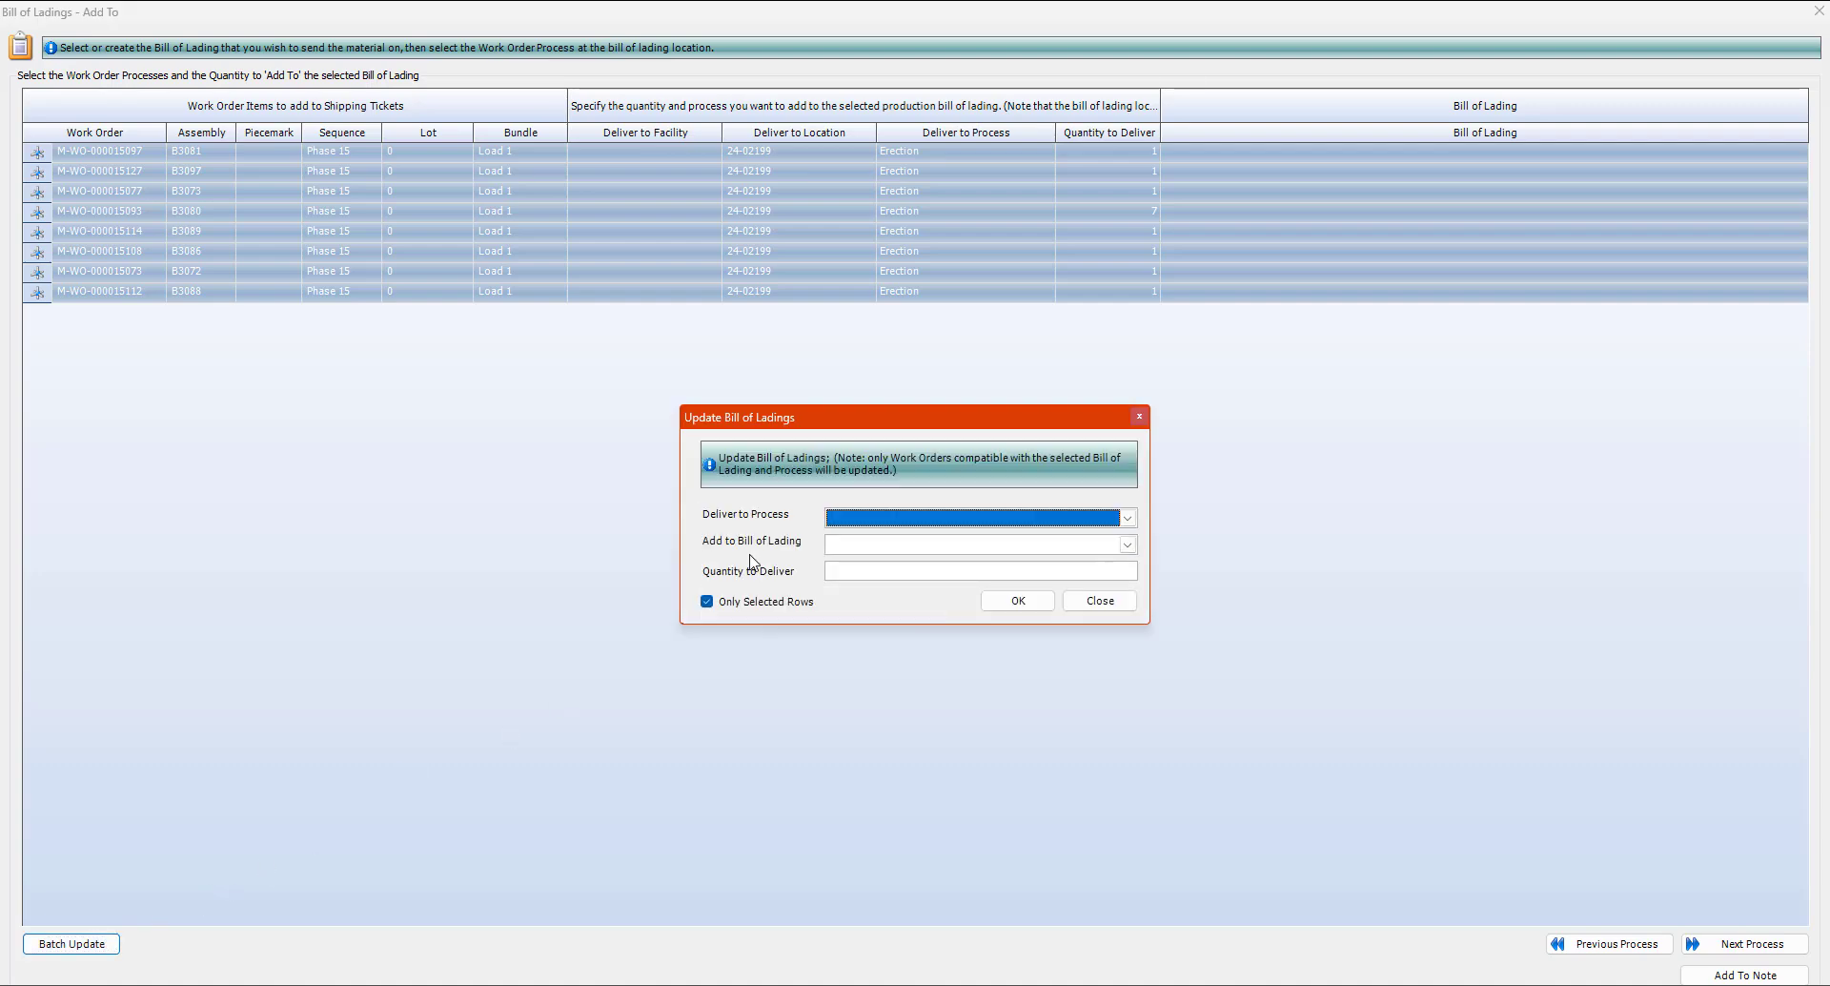
left_click(876, 546)
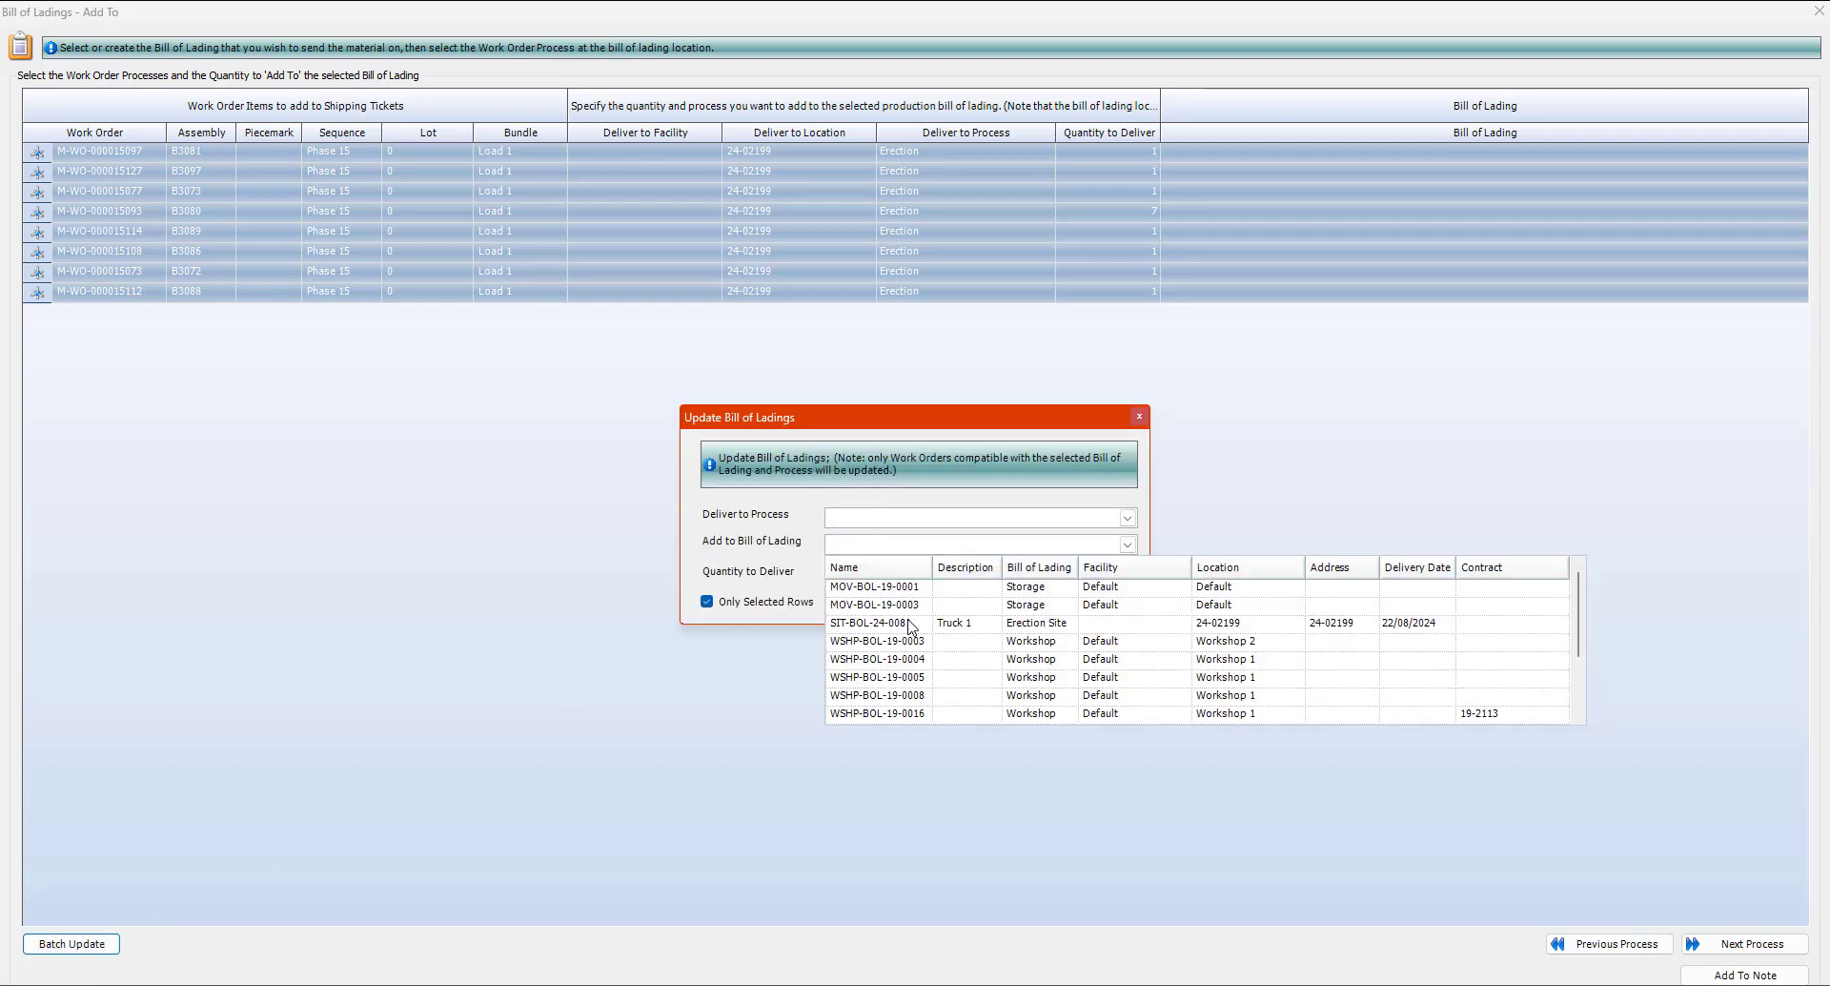
left_click(875, 622)
left_click(1018, 601)
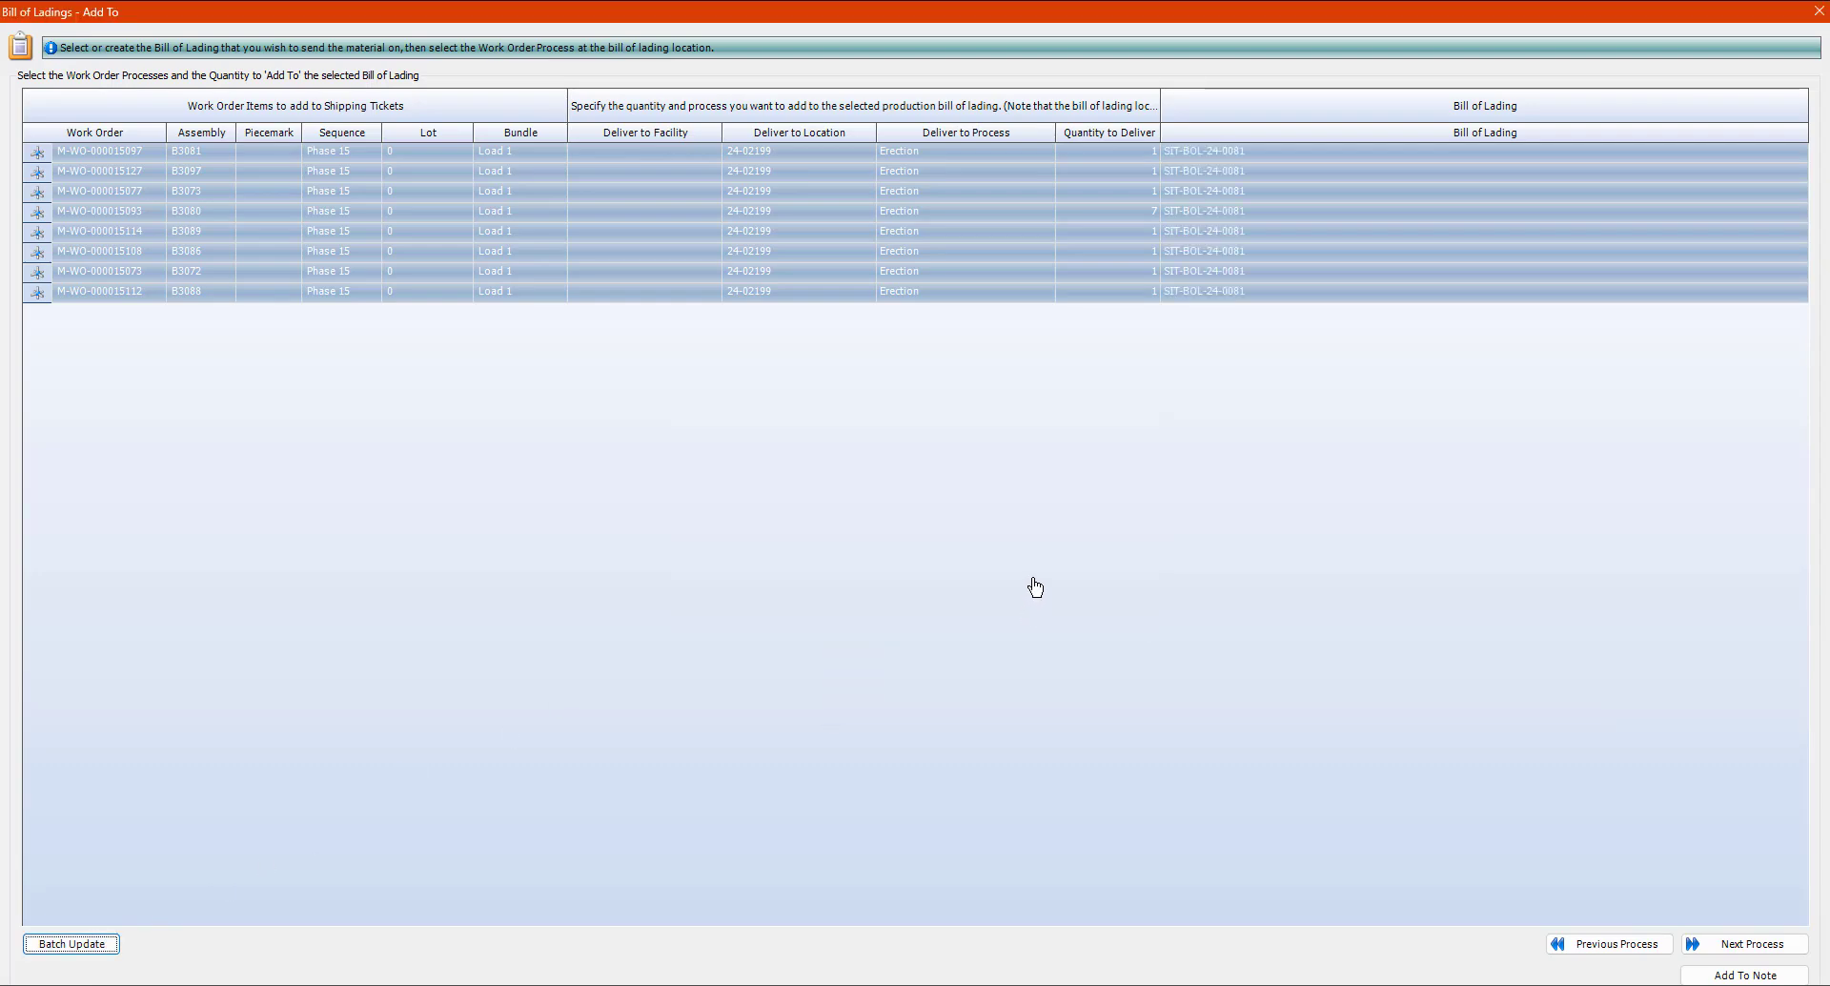
left_click(1742, 974)
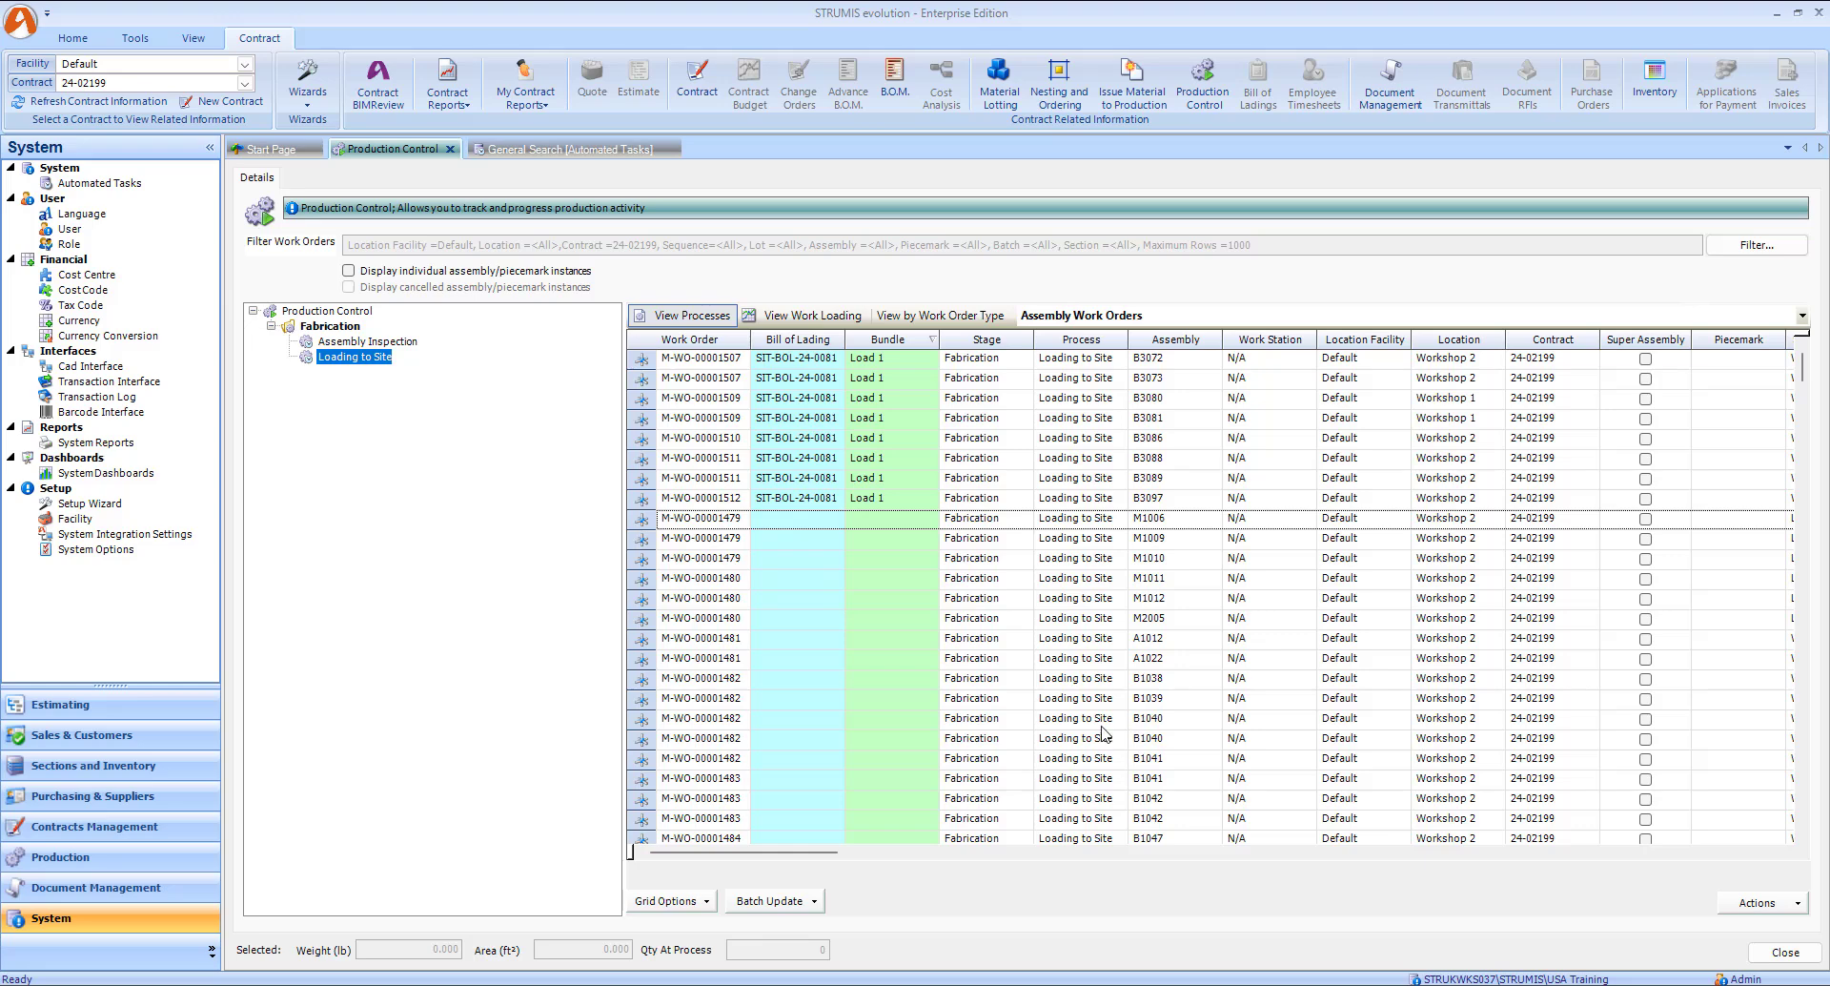
Generate the shipping ticket report for the Truck 1 bill of lading from the B3073 work order
left_click(797, 378)
right_click(801, 381)
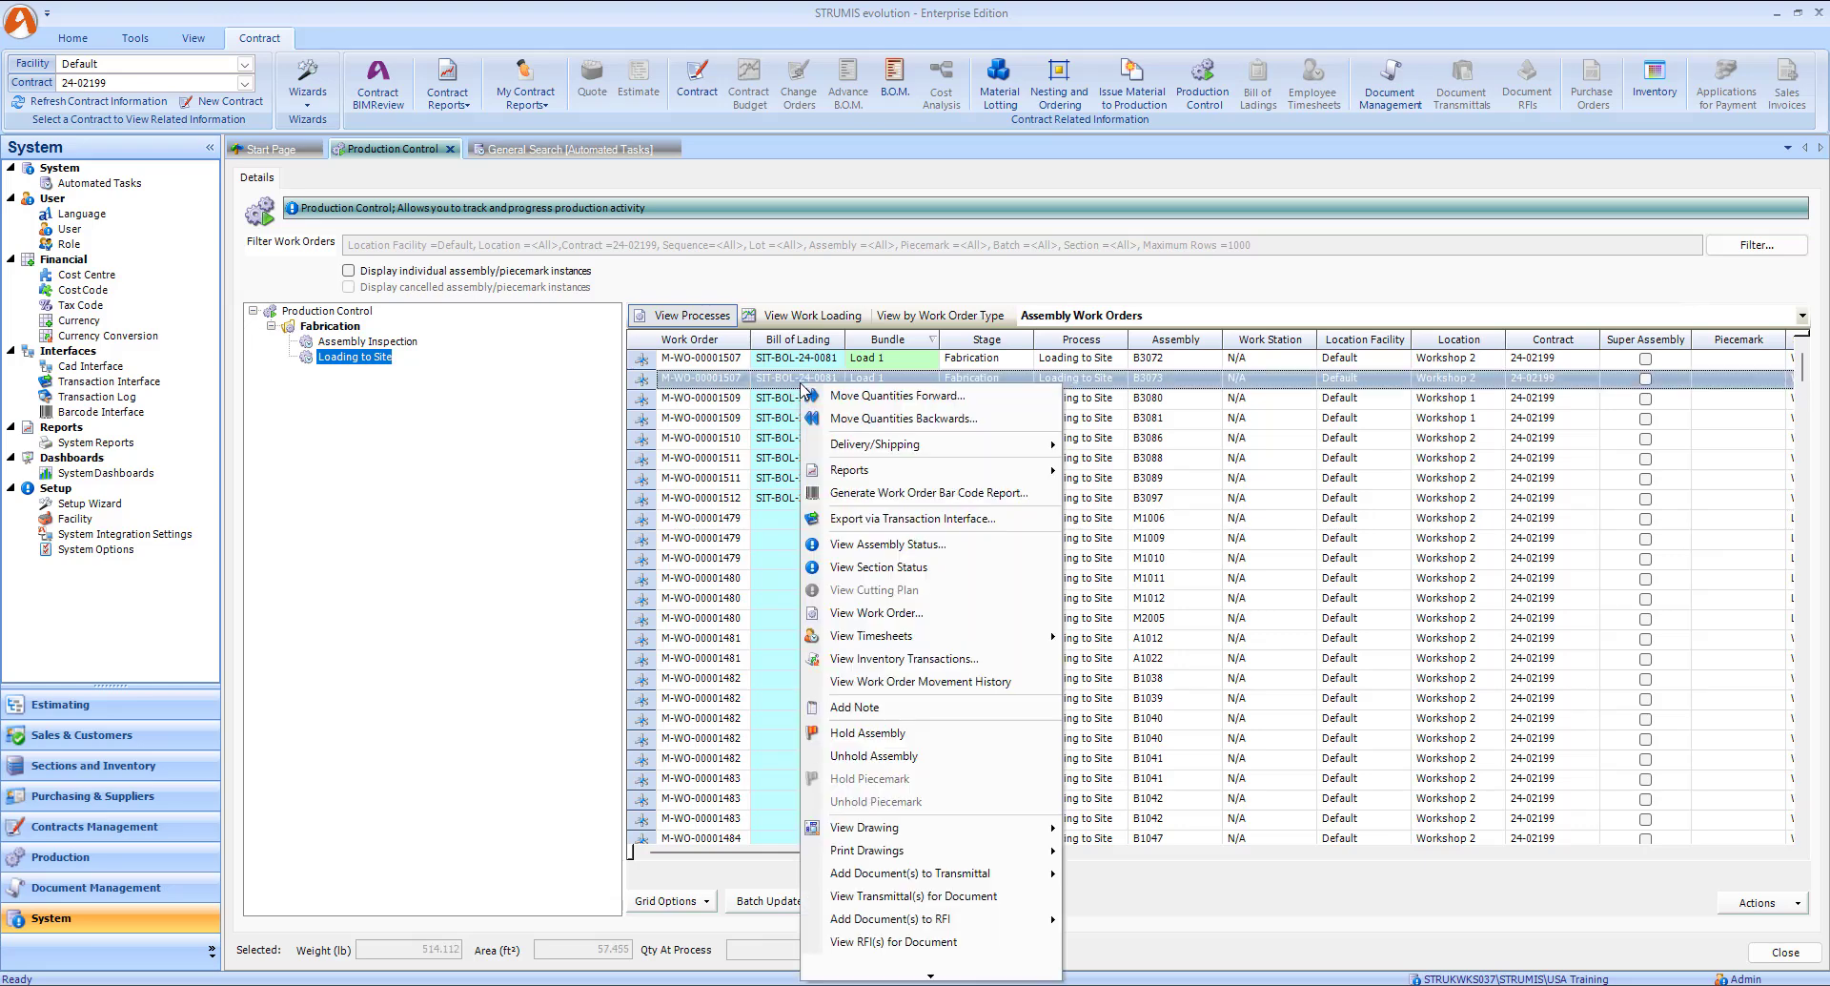
mouse_move(939, 444)
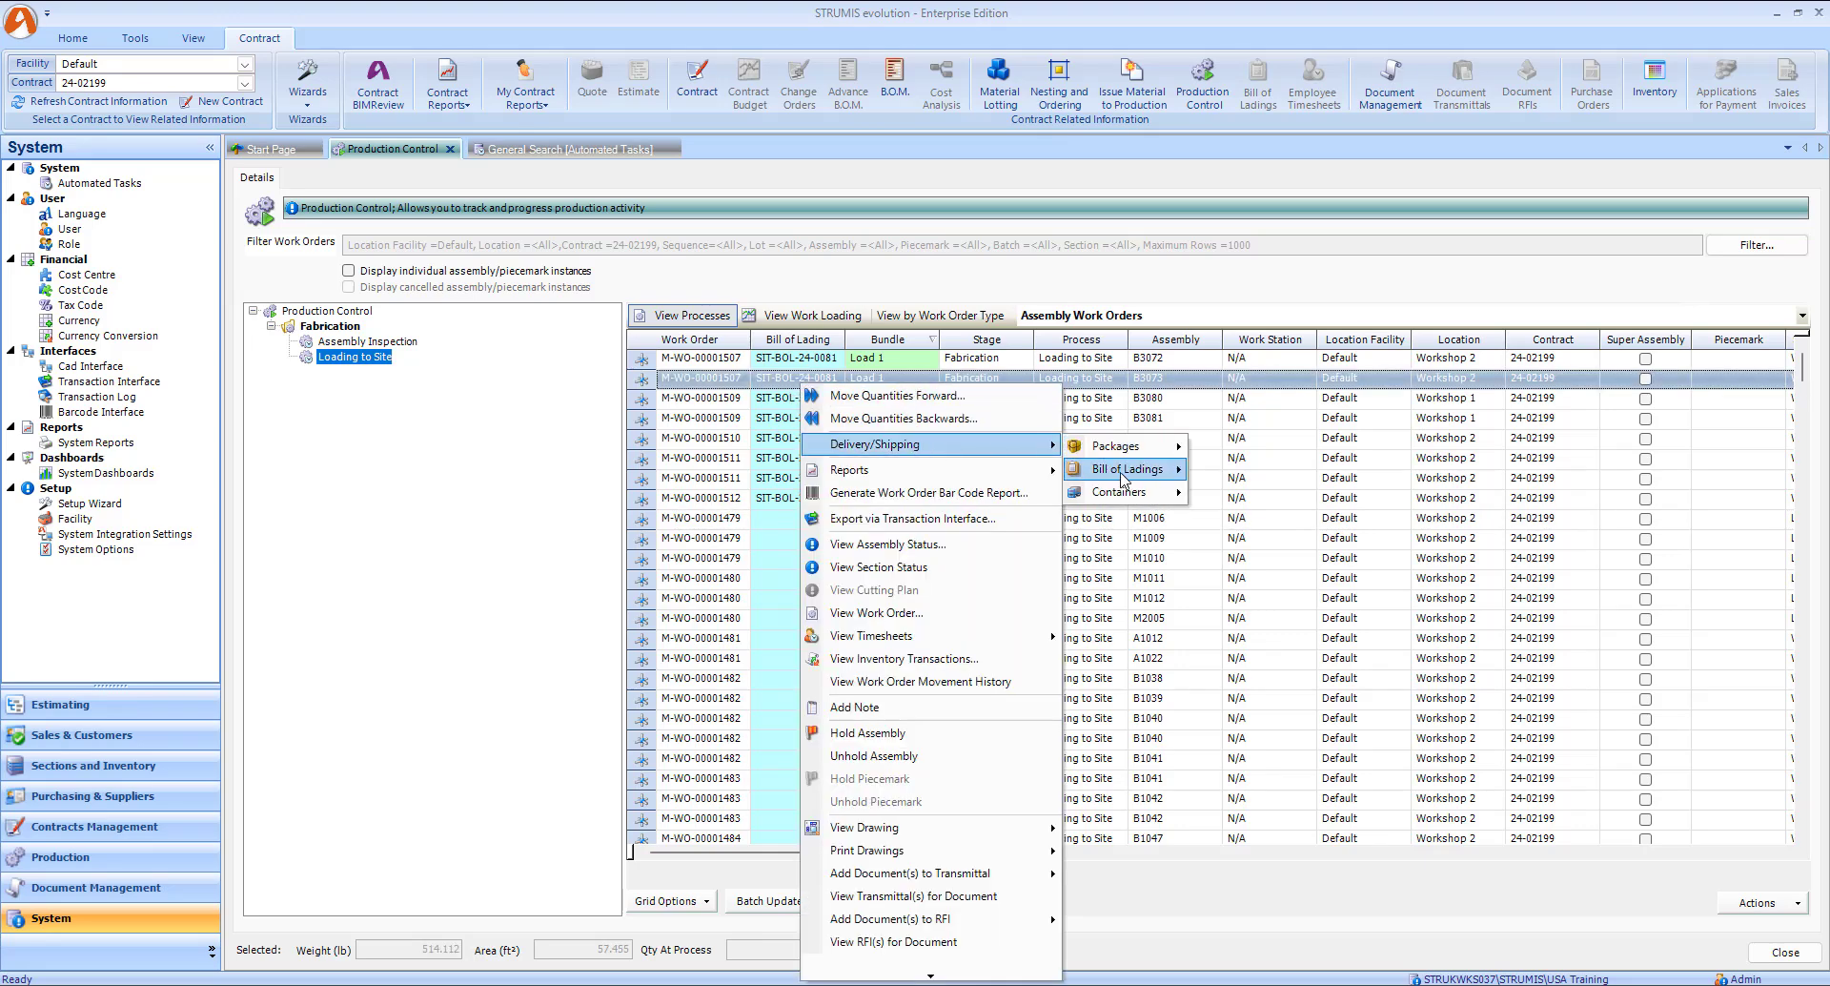
mouse_move(1125, 469)
mouse_move(1327, 569)
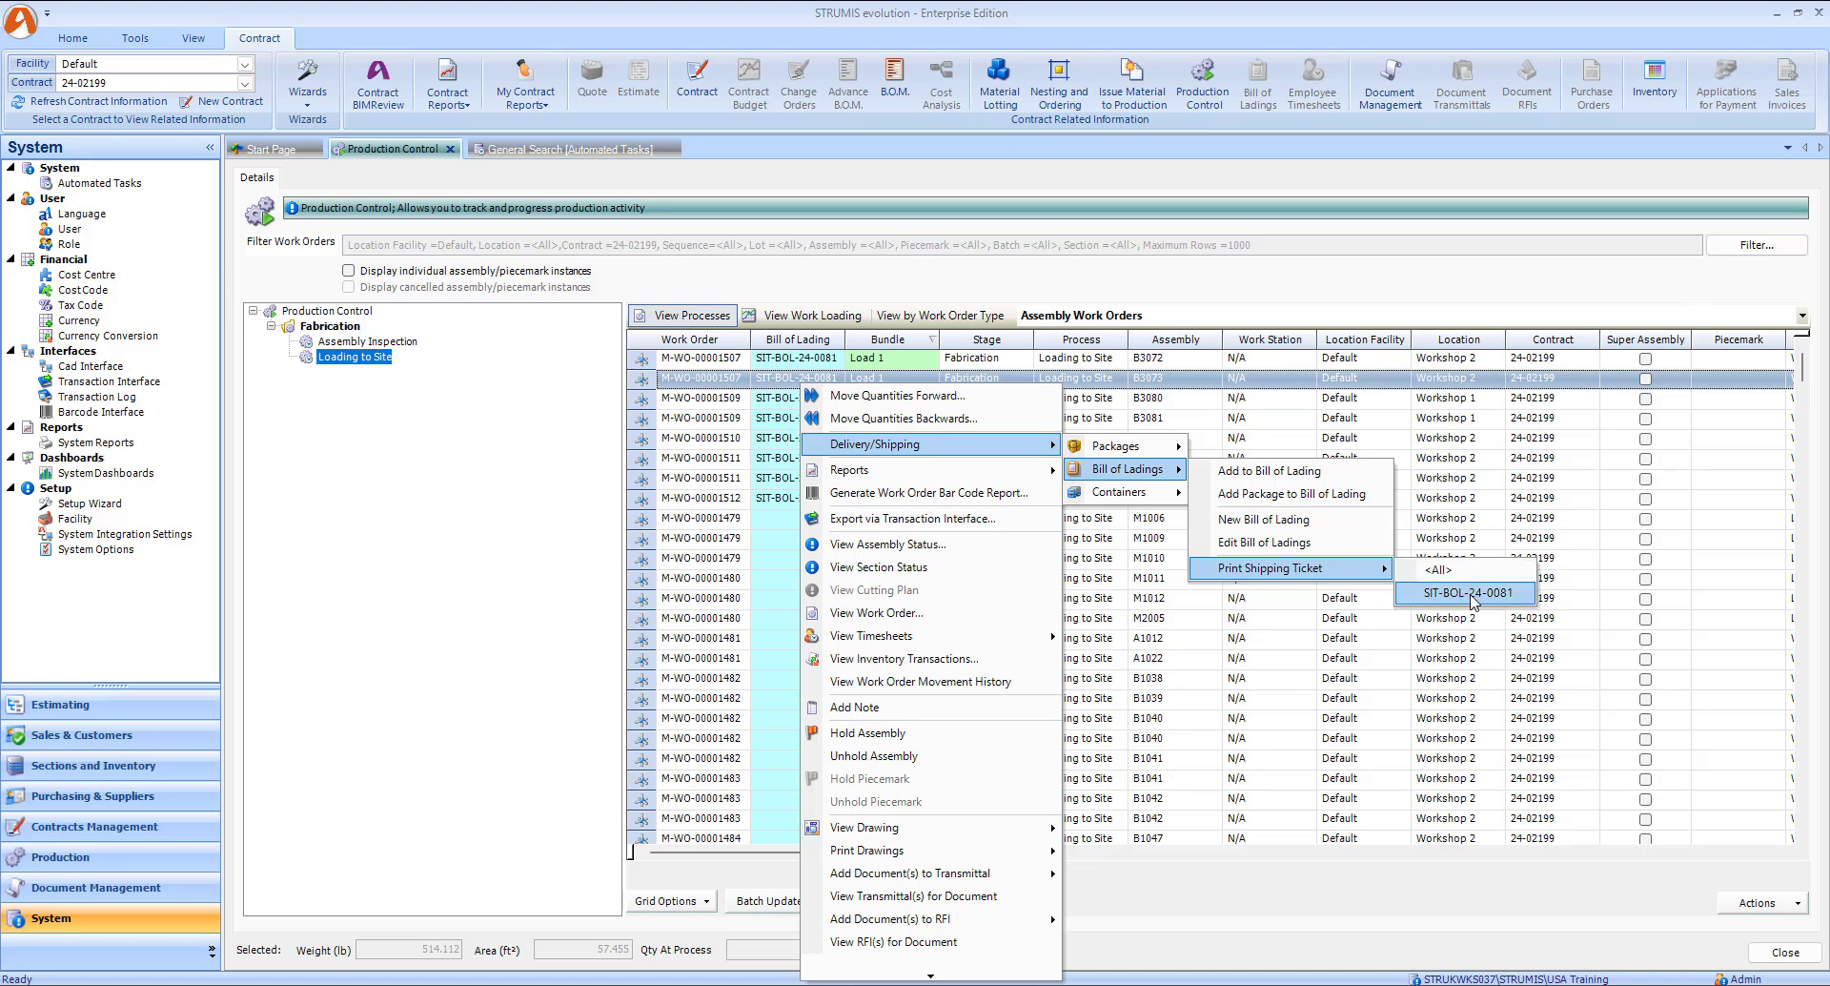
left_click(1472, 593)
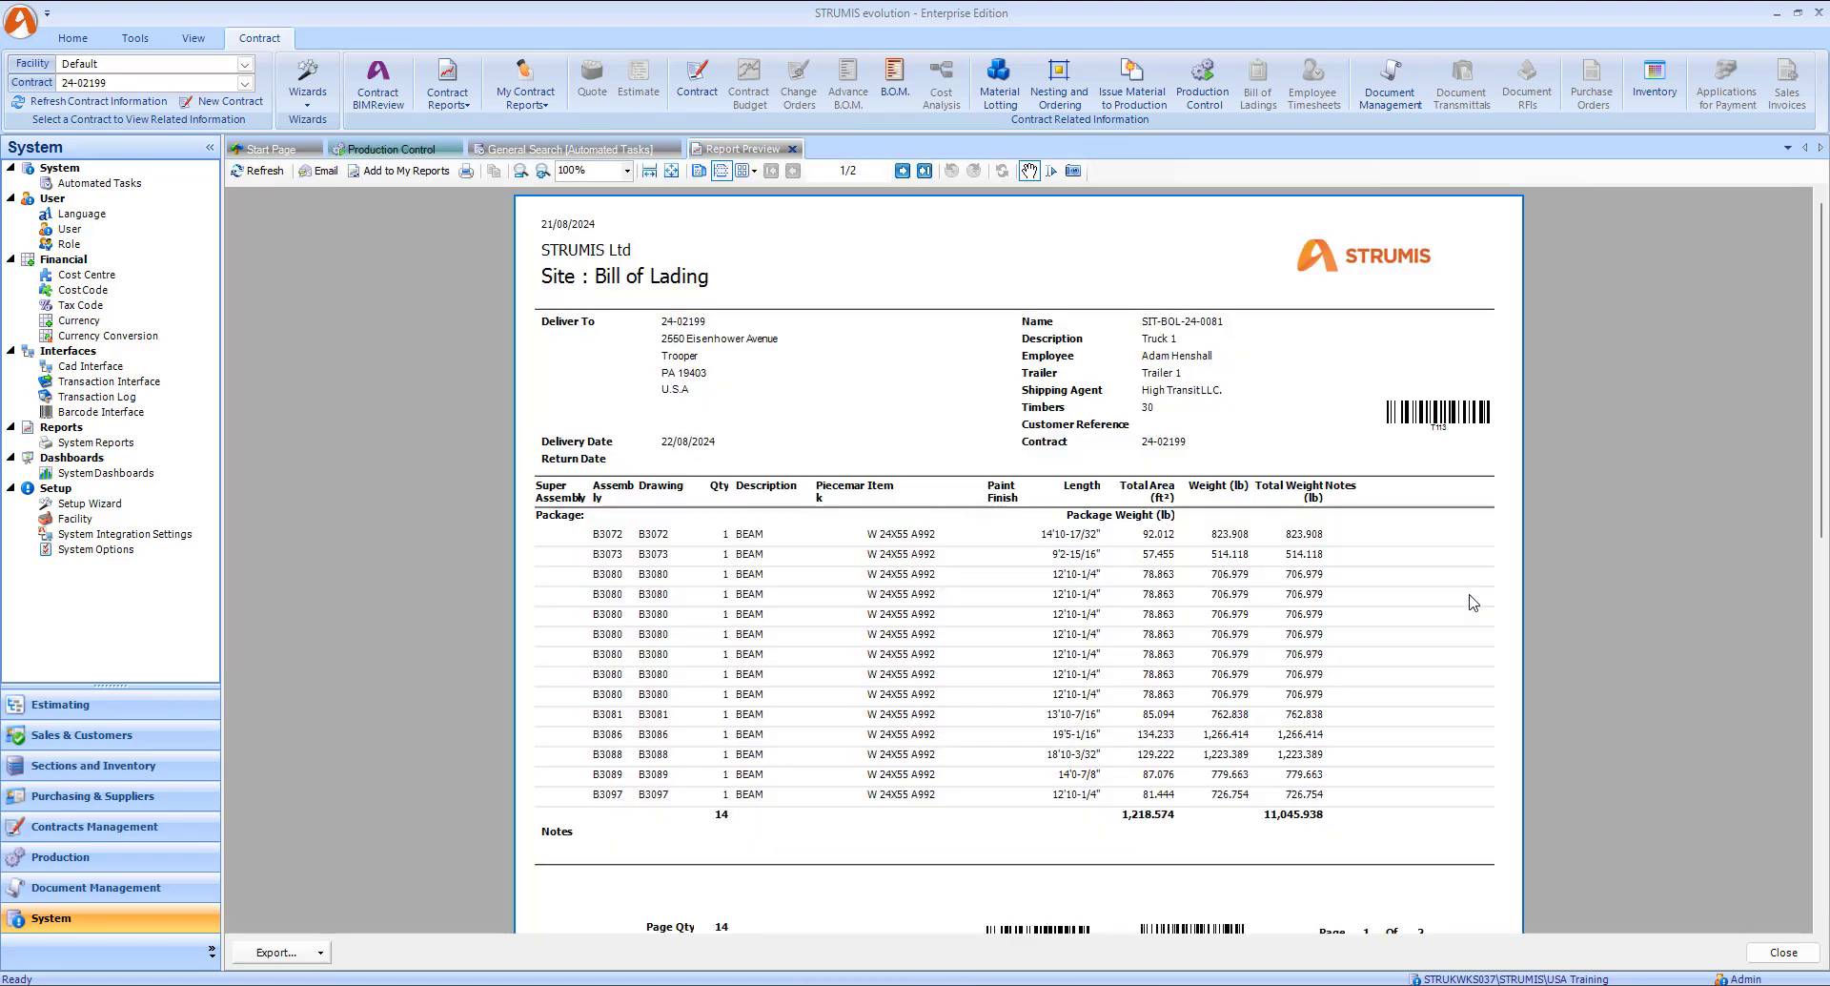